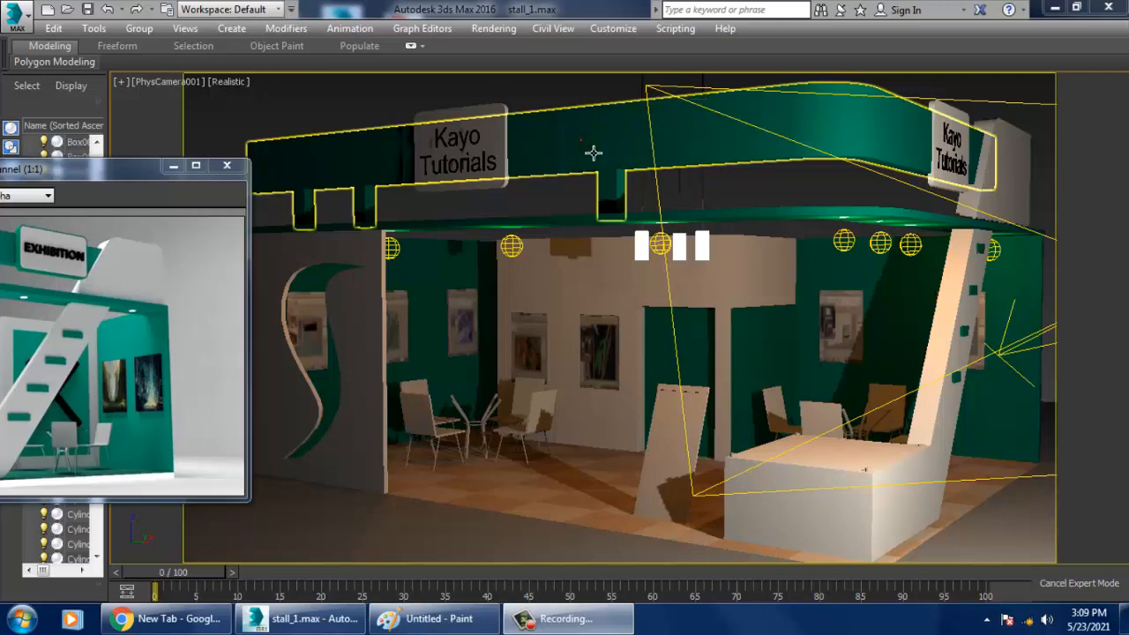
- Examine the exhibition stall's canopy fascia, inner walls and surroundings from a perspective view orbited around the model
click(593, 154)
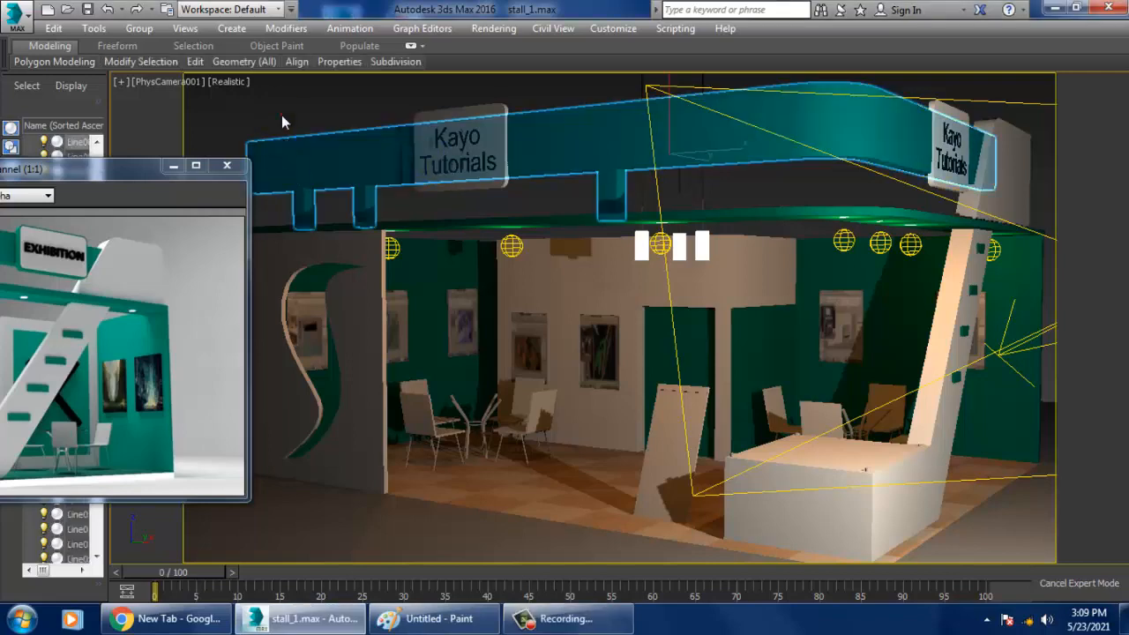
click(281, 115)
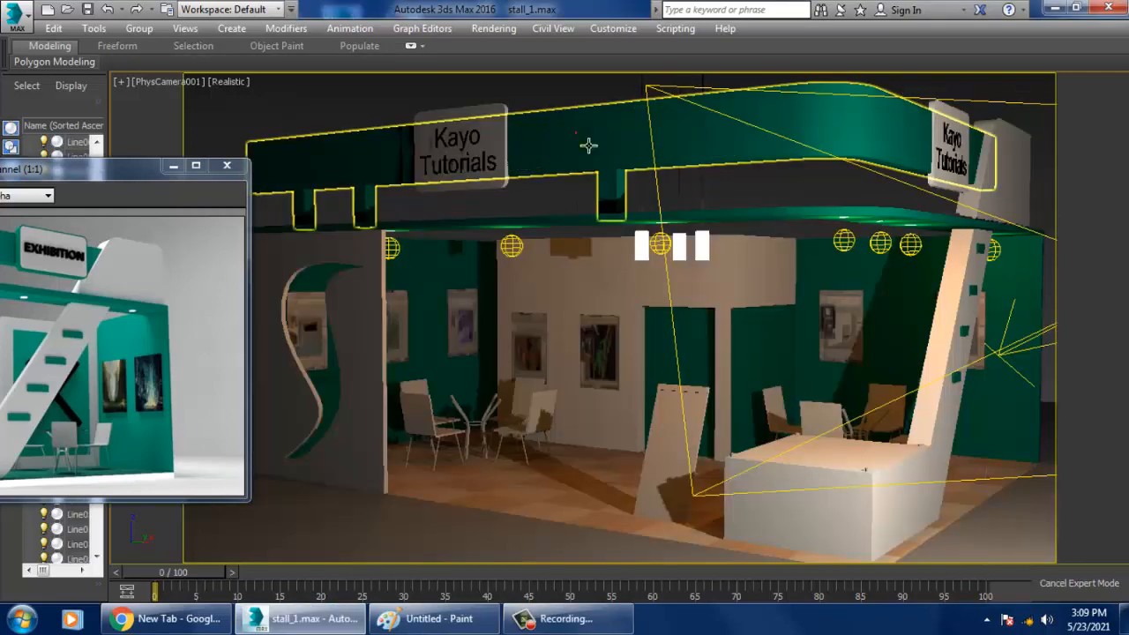
click(588, 146)
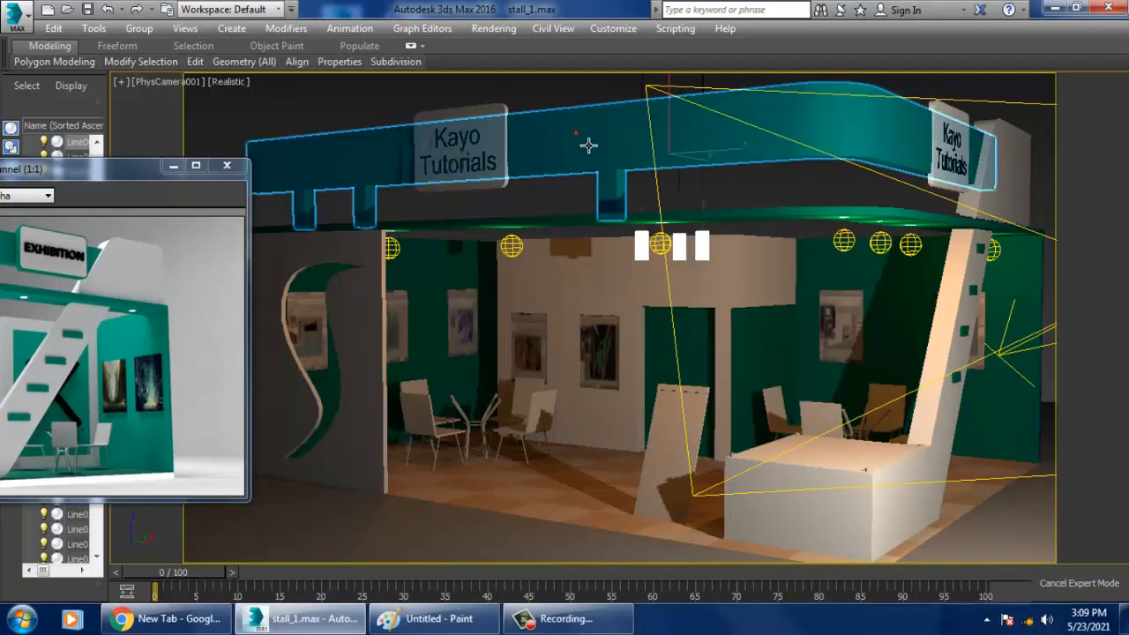
key(p)
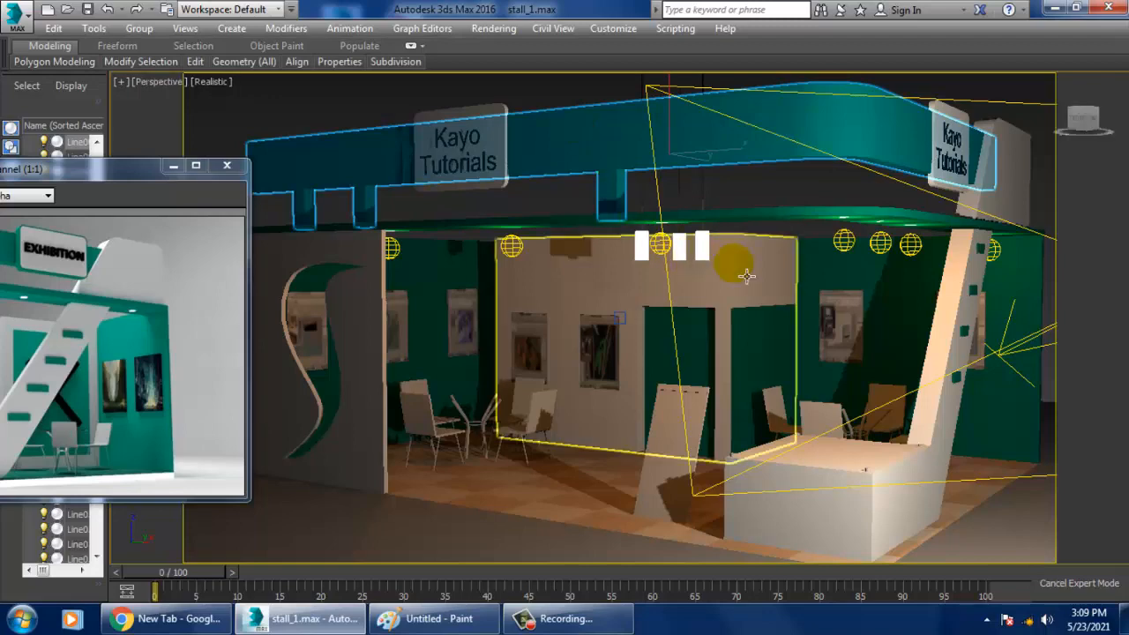
scroll(788, 286, down, 5)
alt+middle_drag(788, 286, 835, 319)
scroll(806, 346, up, 3)
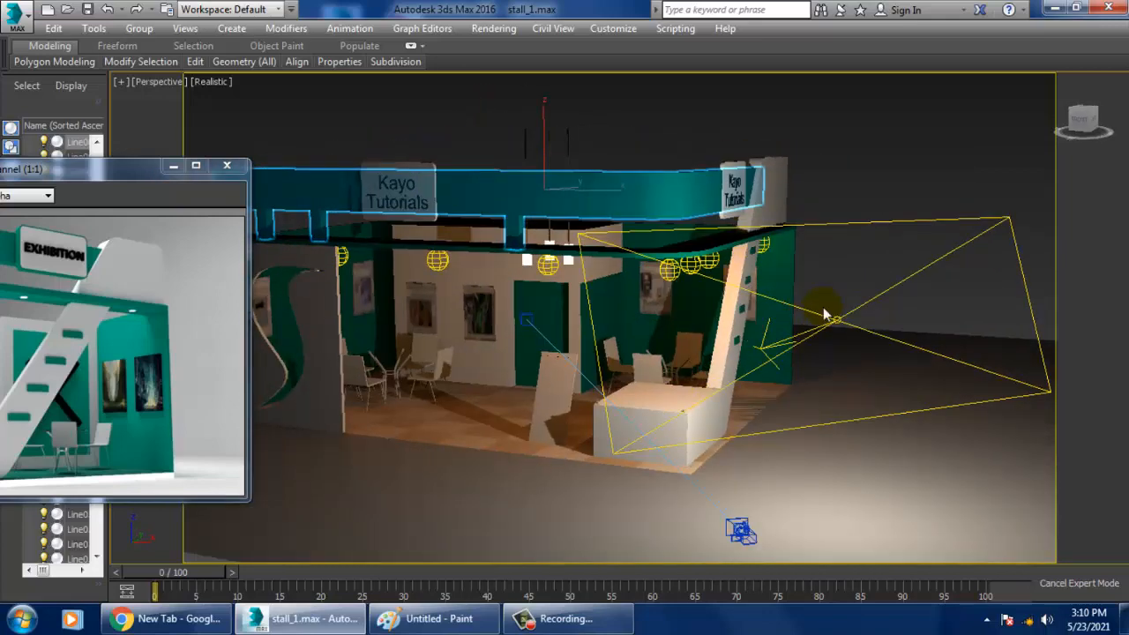
alt+middle_drag(865, 277, 935, 273)
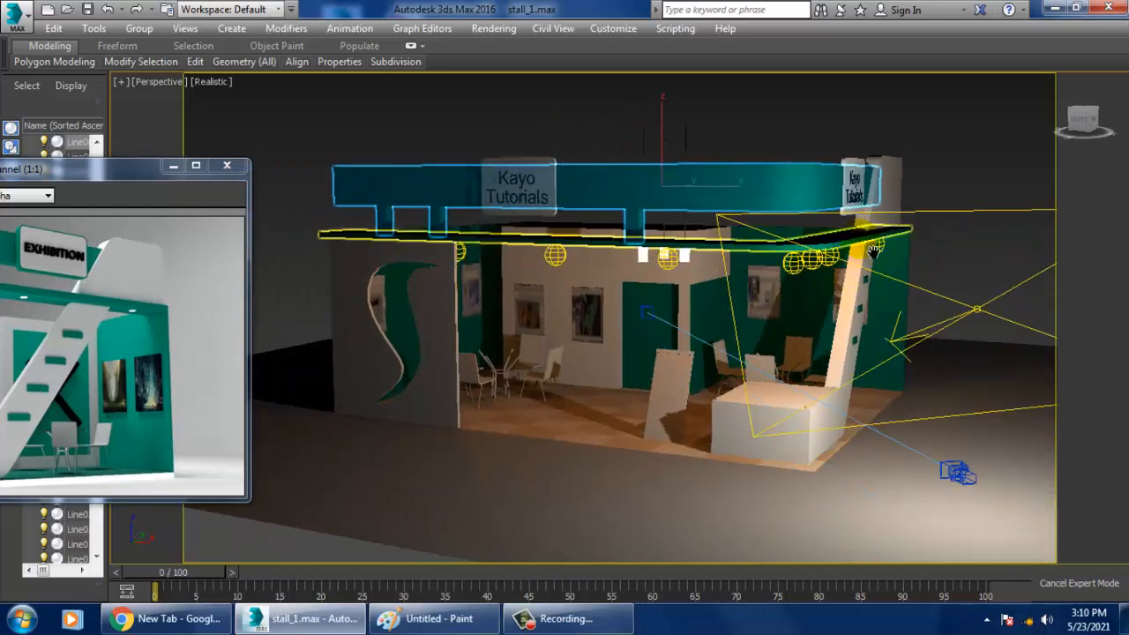
click(622, 287)
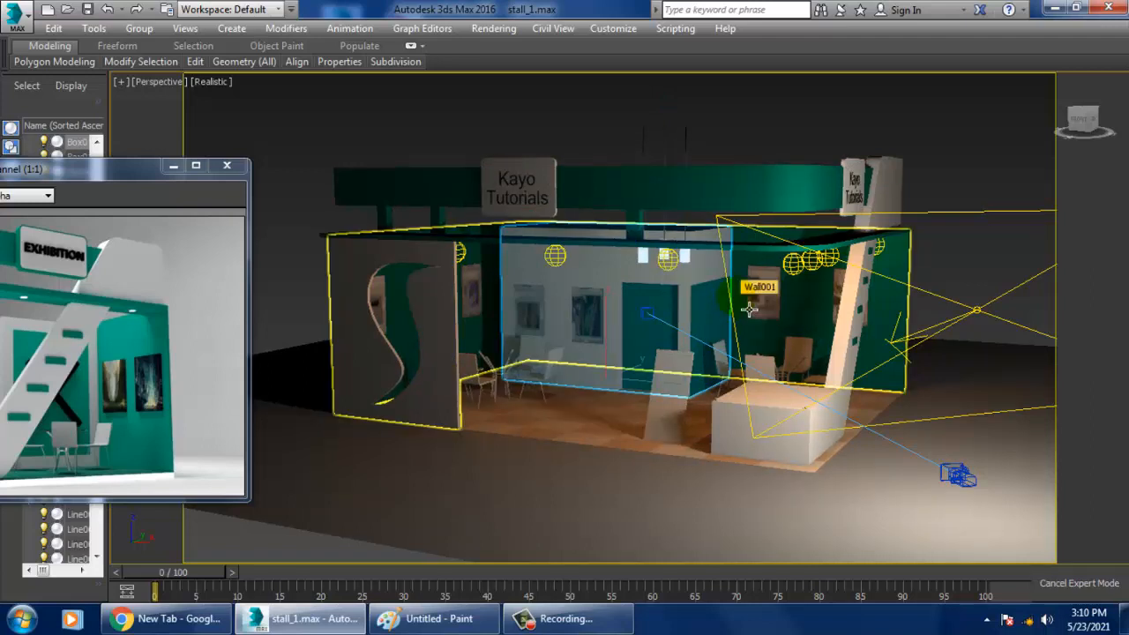
click(633, 112)
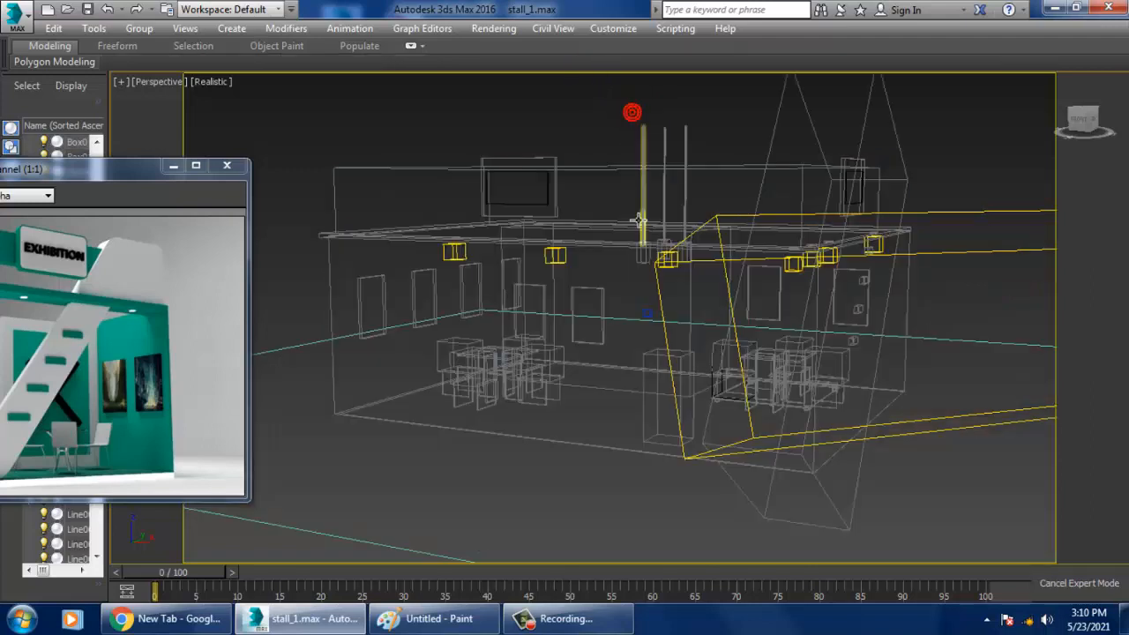
- Open the wall material in the Slate Material Editor and set its reflection color to gray with RGB 97
key(m)
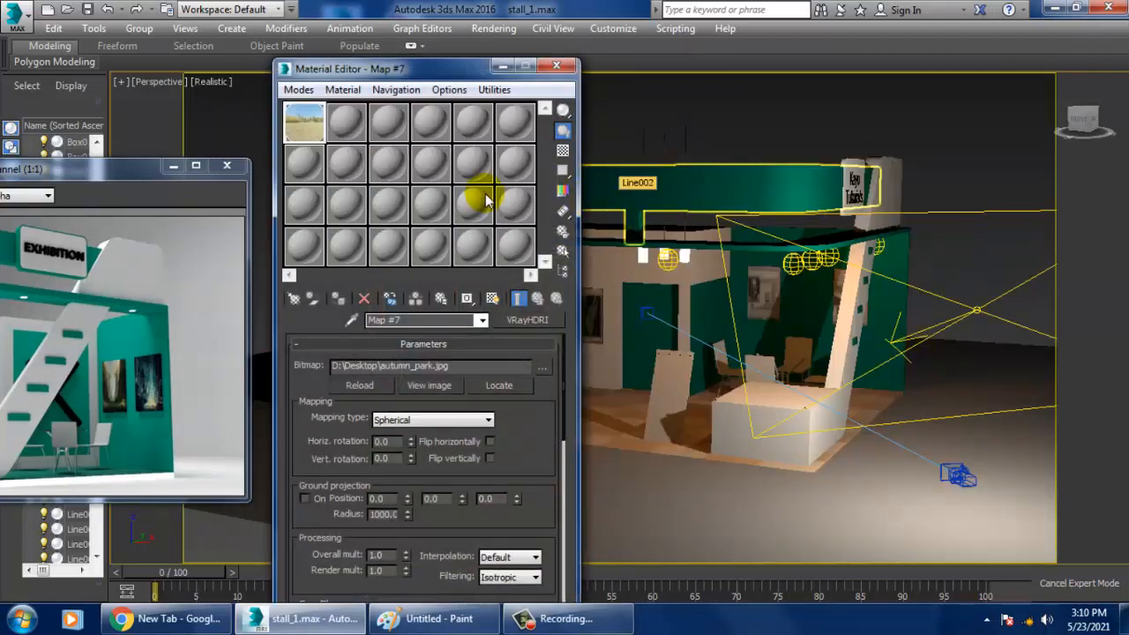
click(299, 90)
click(337, 131)
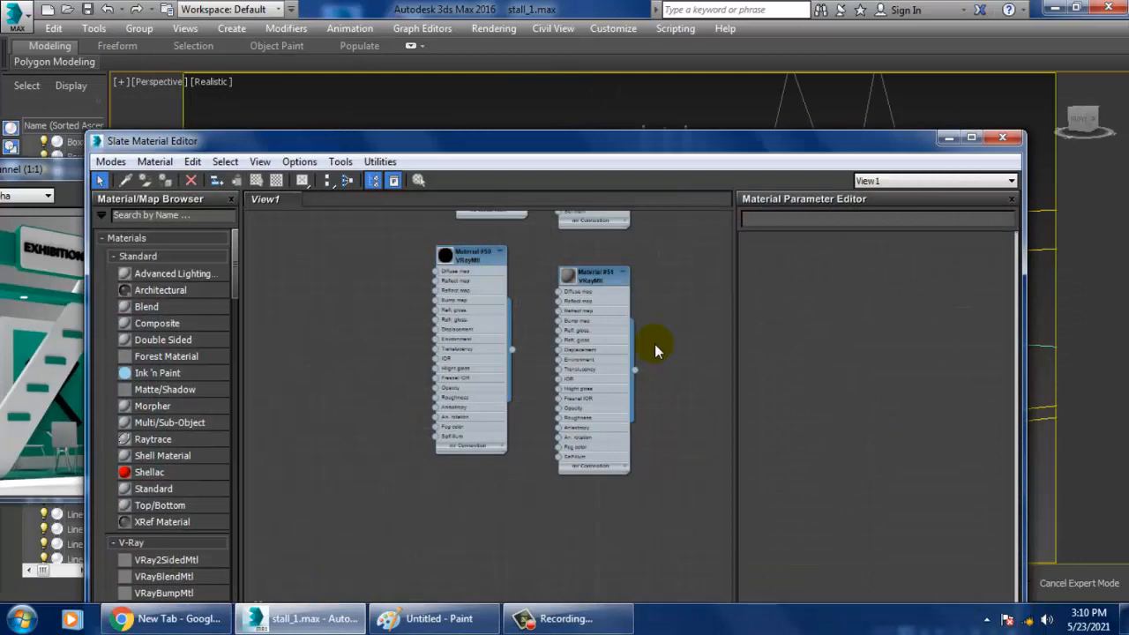
mouse_move(639, 243)
middle_down()
mouse_move(593, 379)
mouse_move(593, 489)
middle_up()
middle_drag(556, 273, 560, 569)
mouse_move(565, 233)
middle_down()
mouse_move(588, 375)
mouse_move(567, 575)
mouse_move(541, 398)
mouse_move(476, 350)
middle_up()
double_click(476, 353)
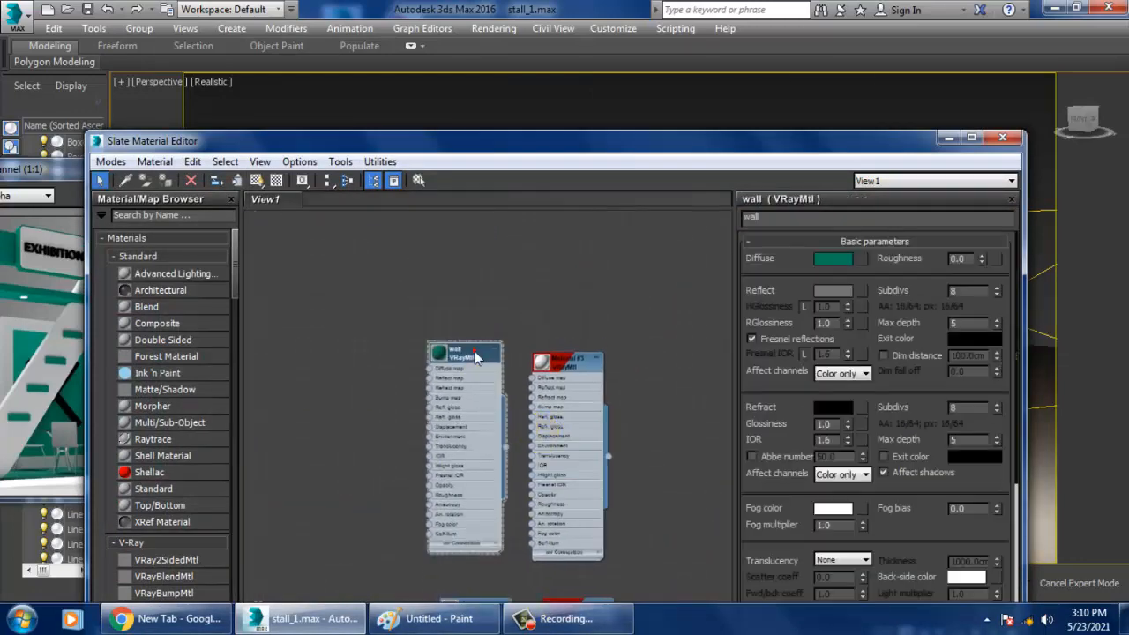
click(834, 291)
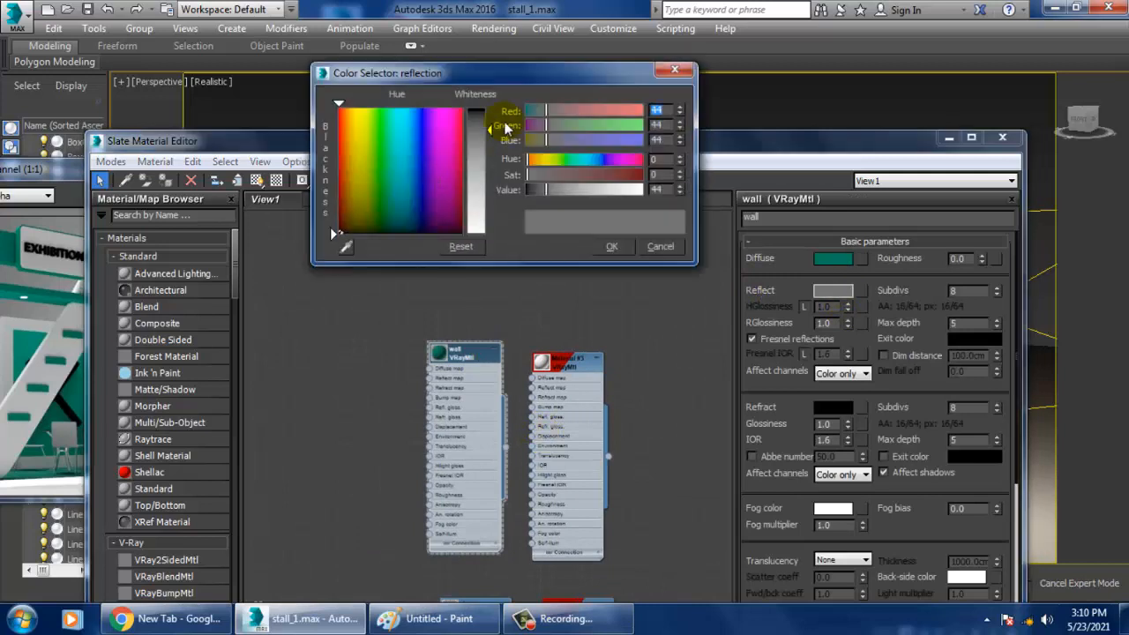
drag(488, 127, 489, 157)
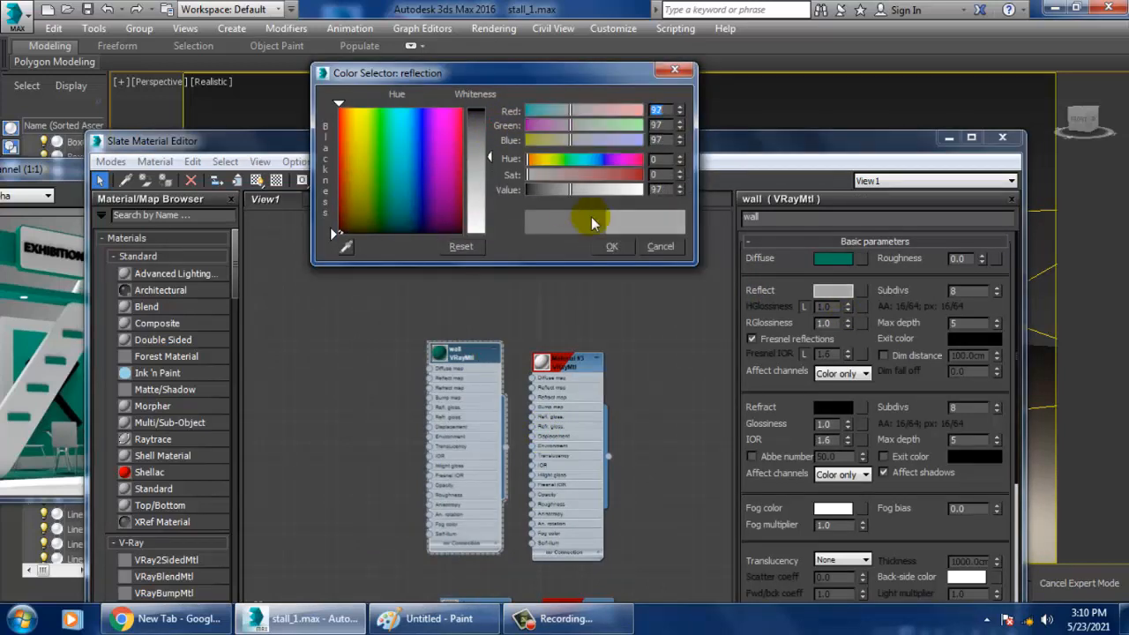
click(614, 254)
- Set the reflection color of the white Material #3 to a medium gray and minimize the Slate Material Editor
double_click(575, 369)
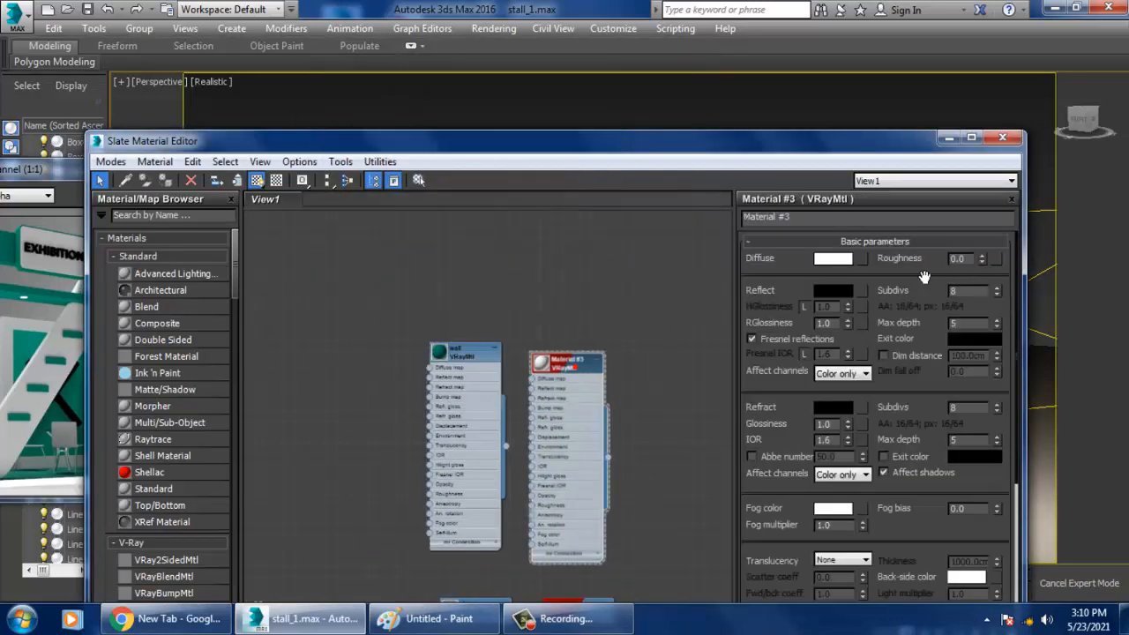
click(849, 296)
drag(490, 104, 490, 143)
click(611, 246)
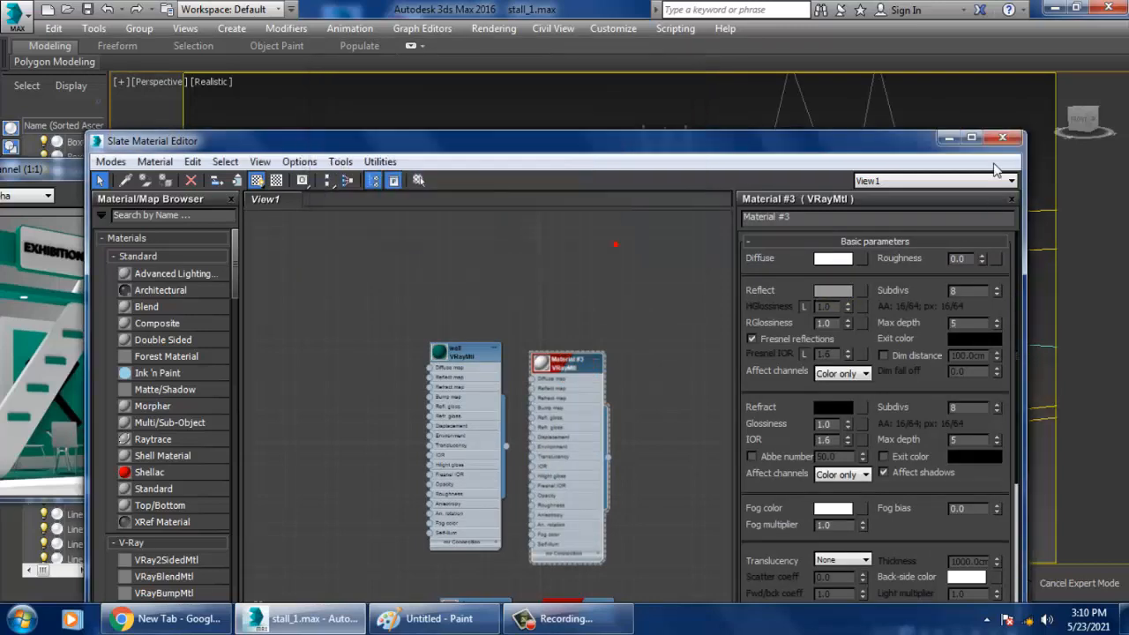
click(945, 138)
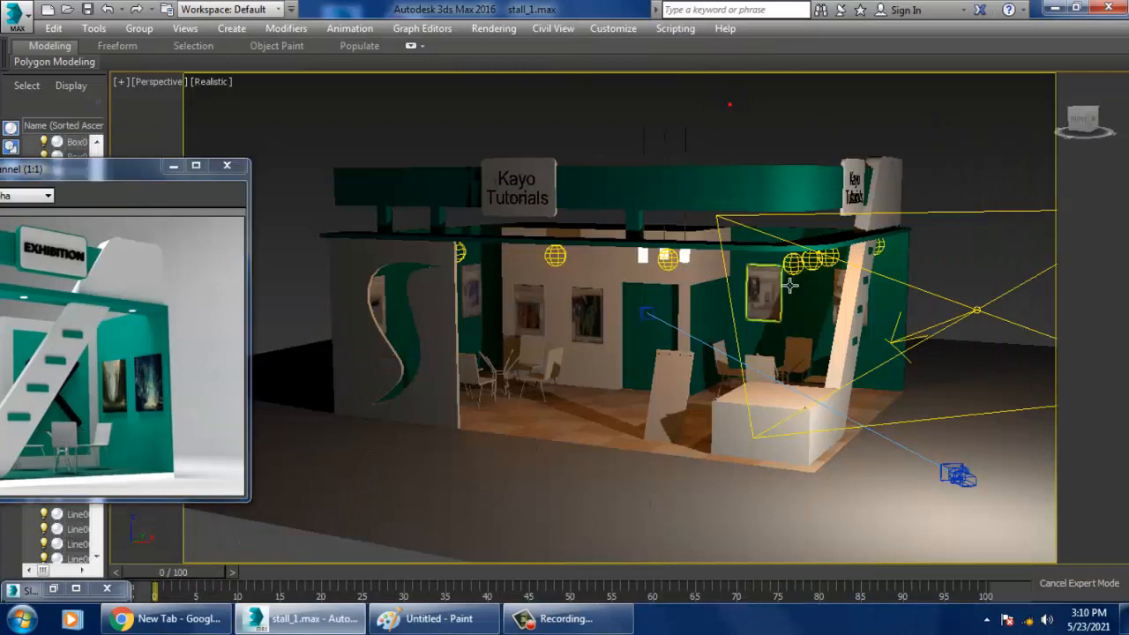
- Return to the physical camera view with the full interface restored, and minimize the reference image window
middle_drag(789, 283, 825, 327)
scroll(722, 323, up, 3)
scroll(827, 328, down, 3)
key(c)
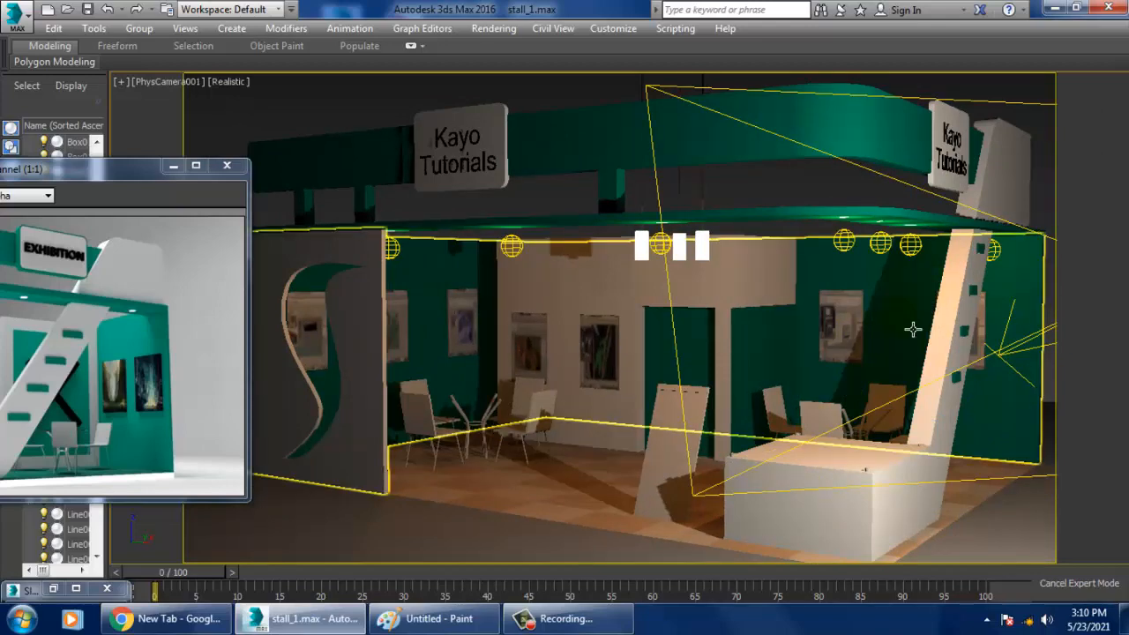
key(ctrl+x)
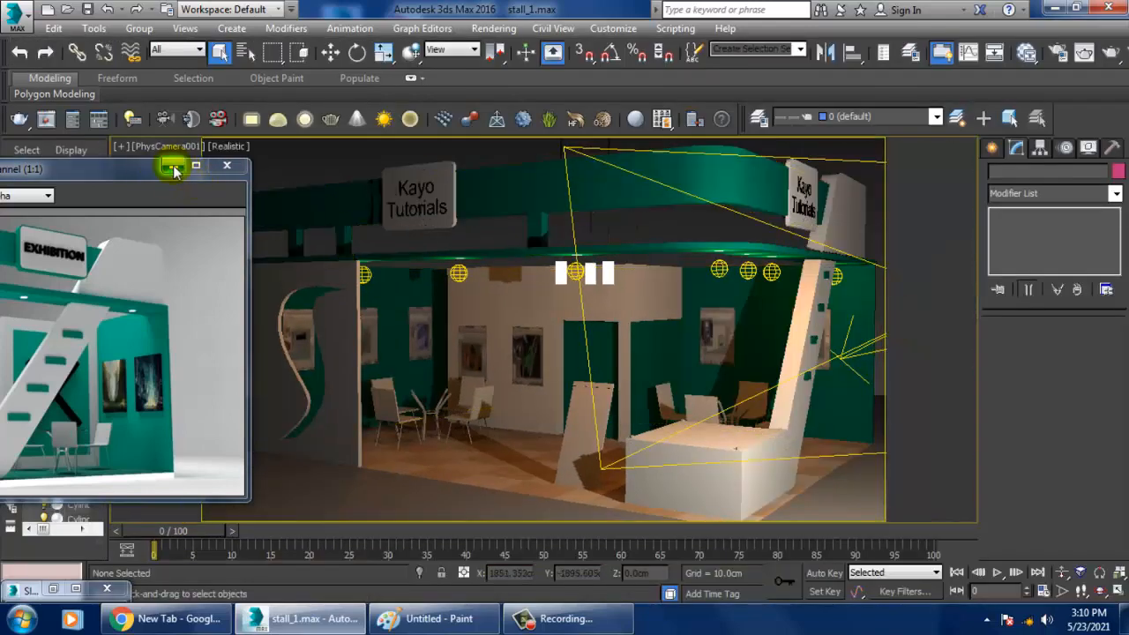
click(172, 167)
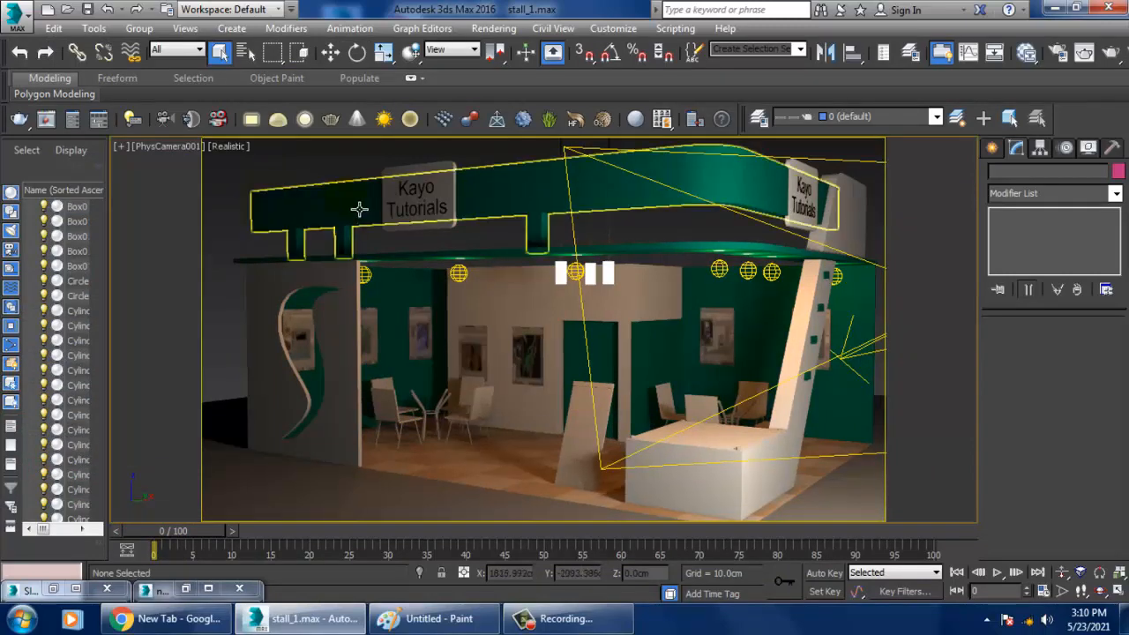
click(714, 256)
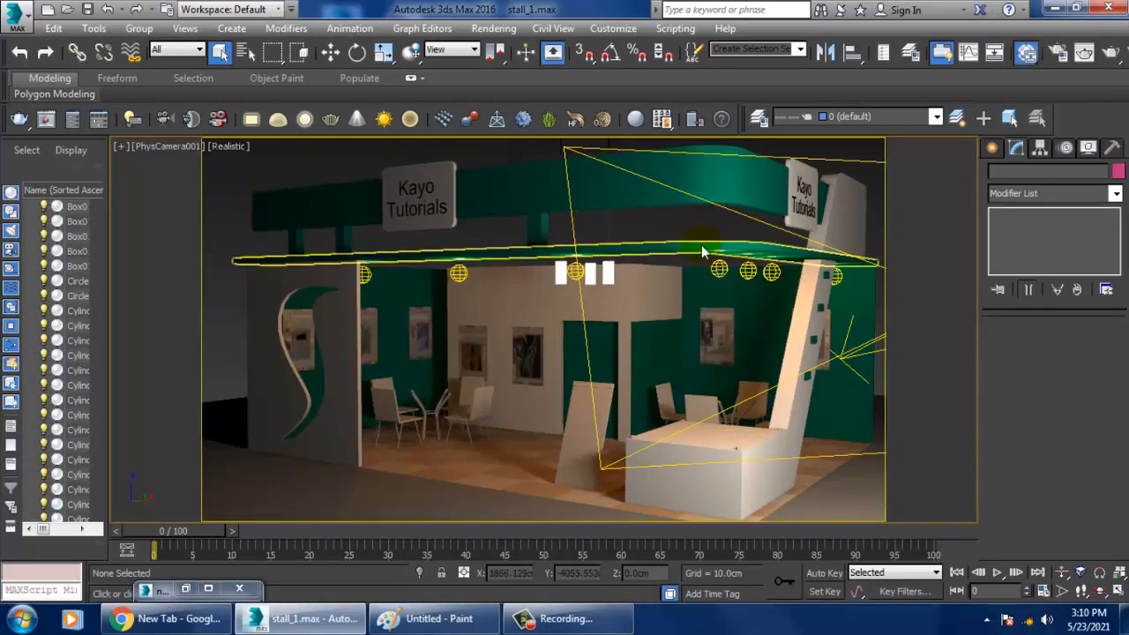
- Switch to the Compact Material Editor and assign a VRayHDRI map to the second sample slot
key(m)
click(106, 161)
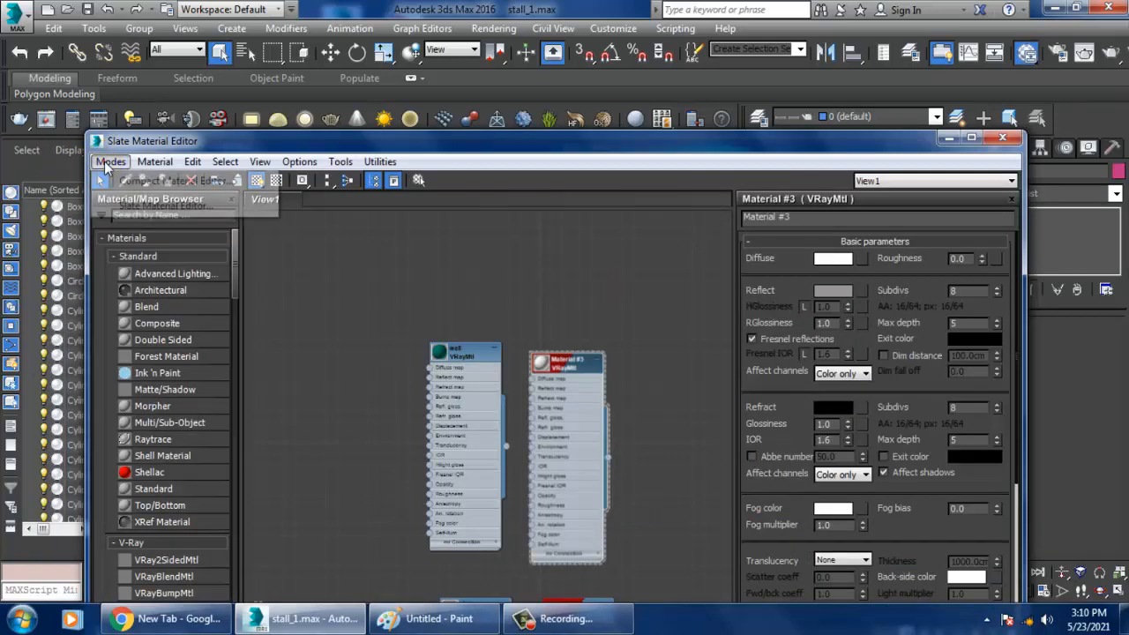
click(139, 181)
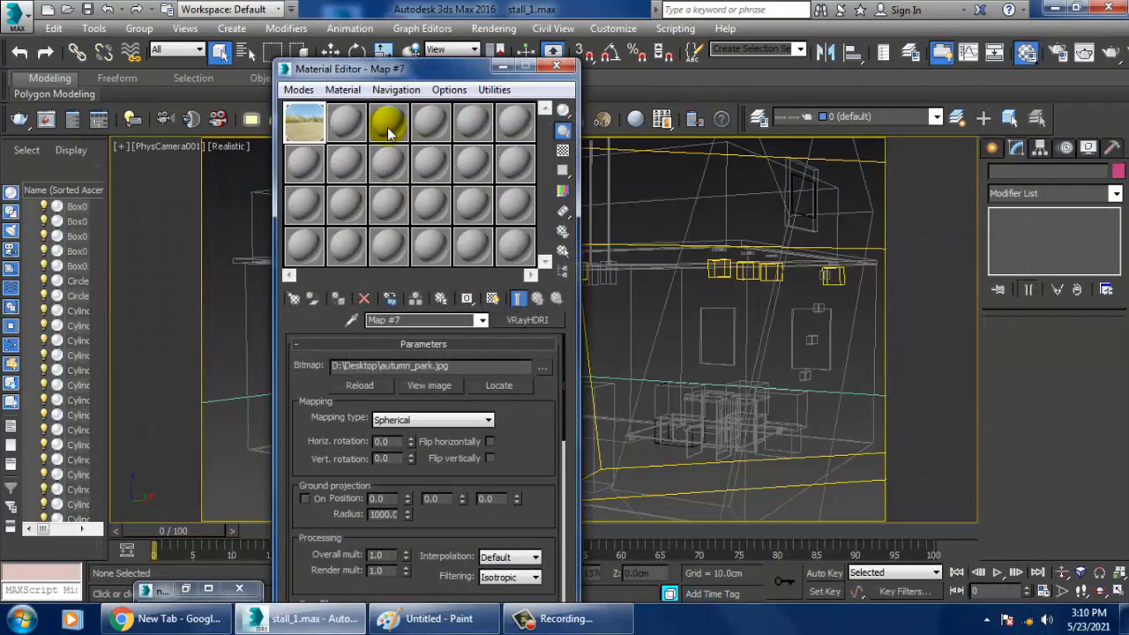
click(351, 120)
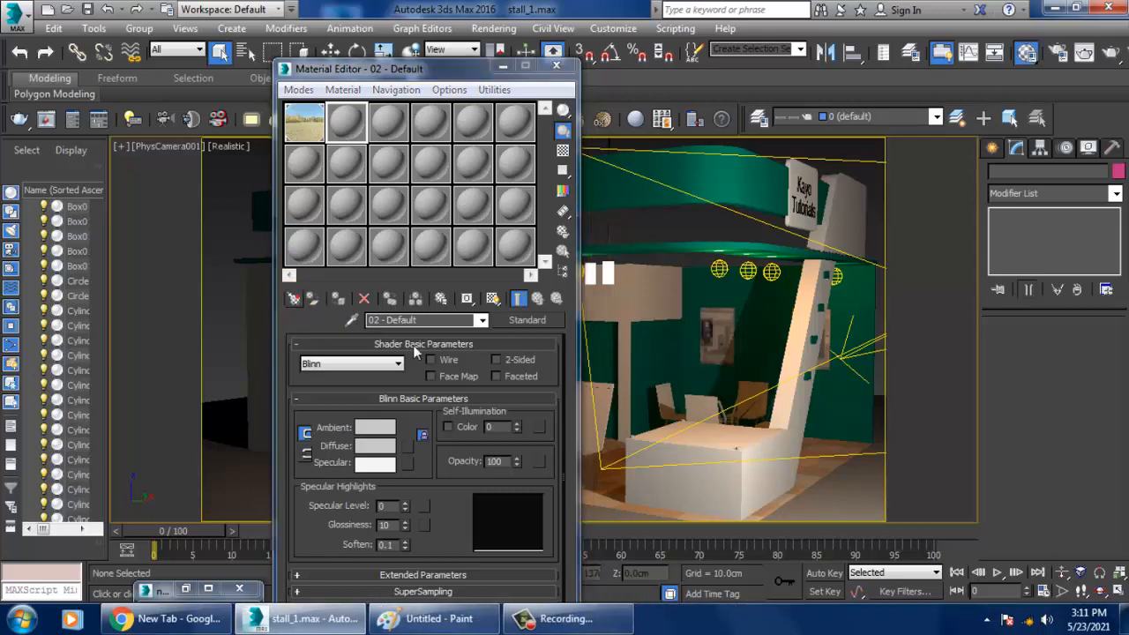
click(295, 297)
scroll(313, 463, down, 3)
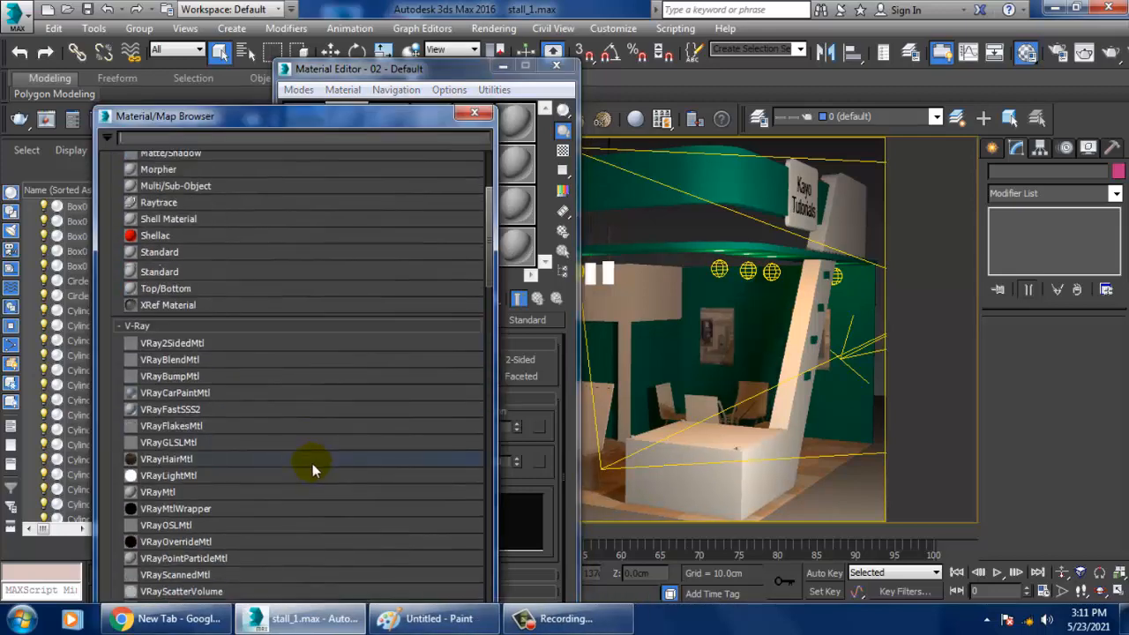
scroll(258, 469, down, 9)
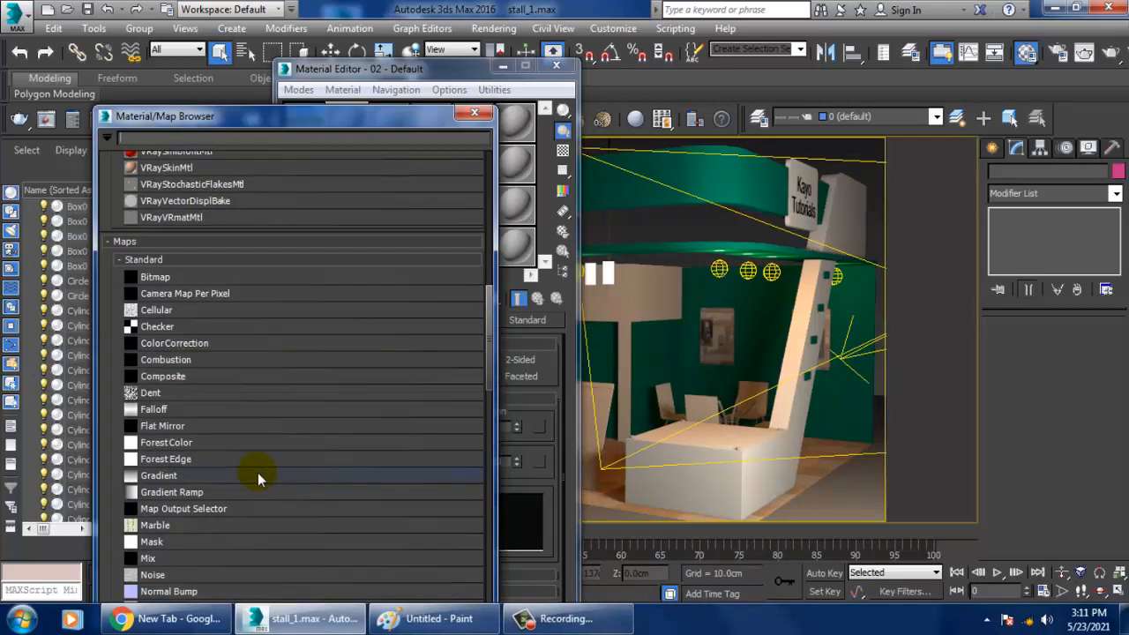
scroll(257, 473, down, 9)
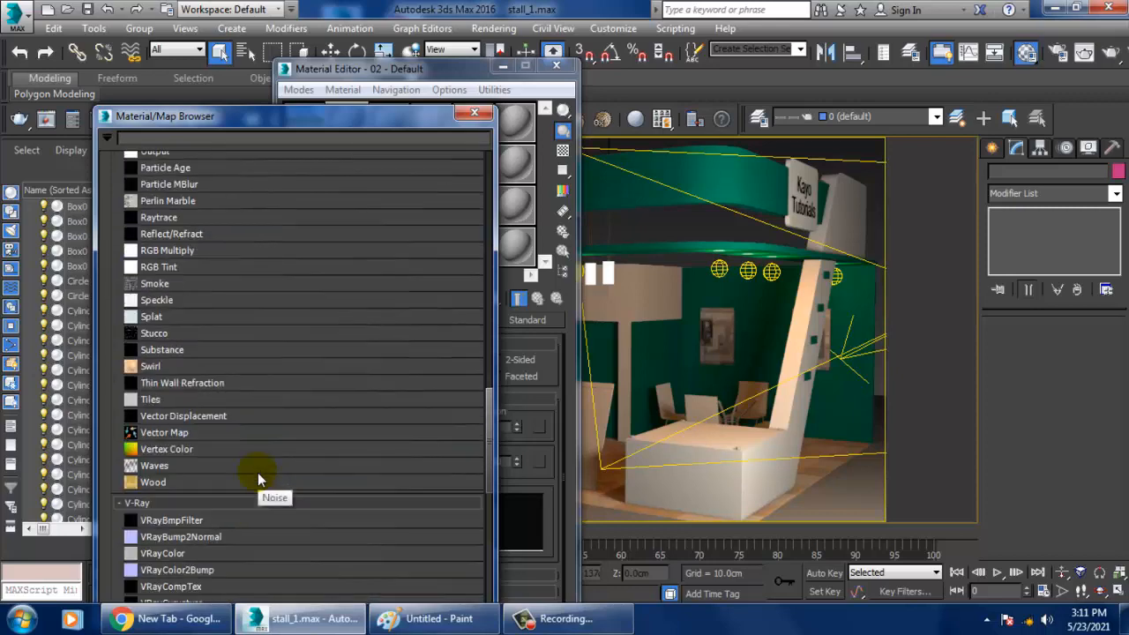
scroll(258, 472, down, 5)
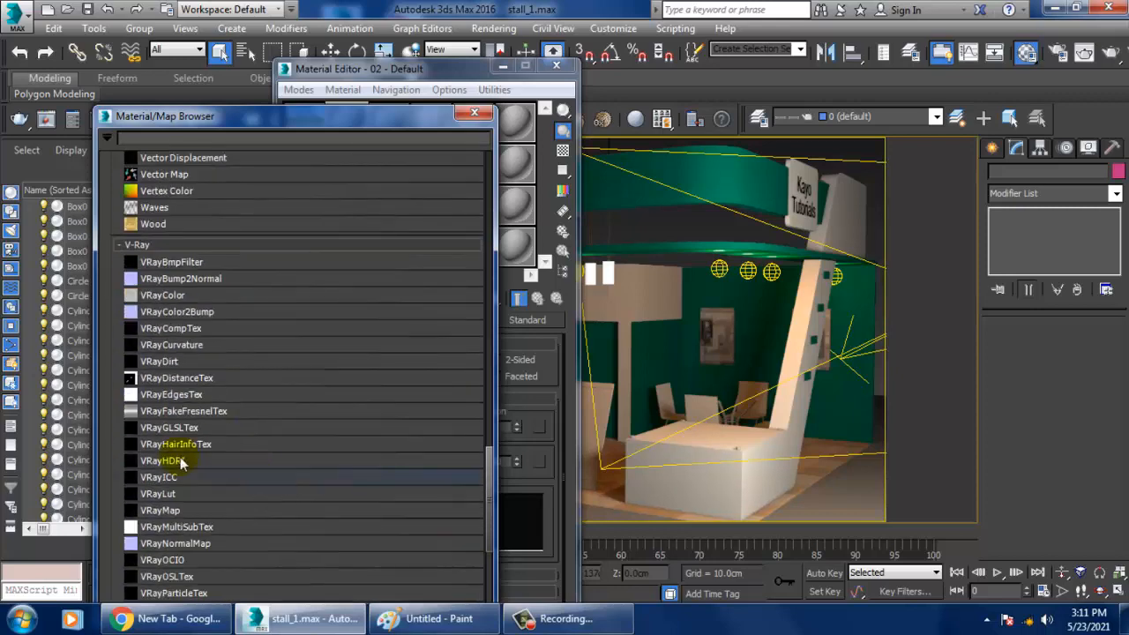
double_click(177, 462)
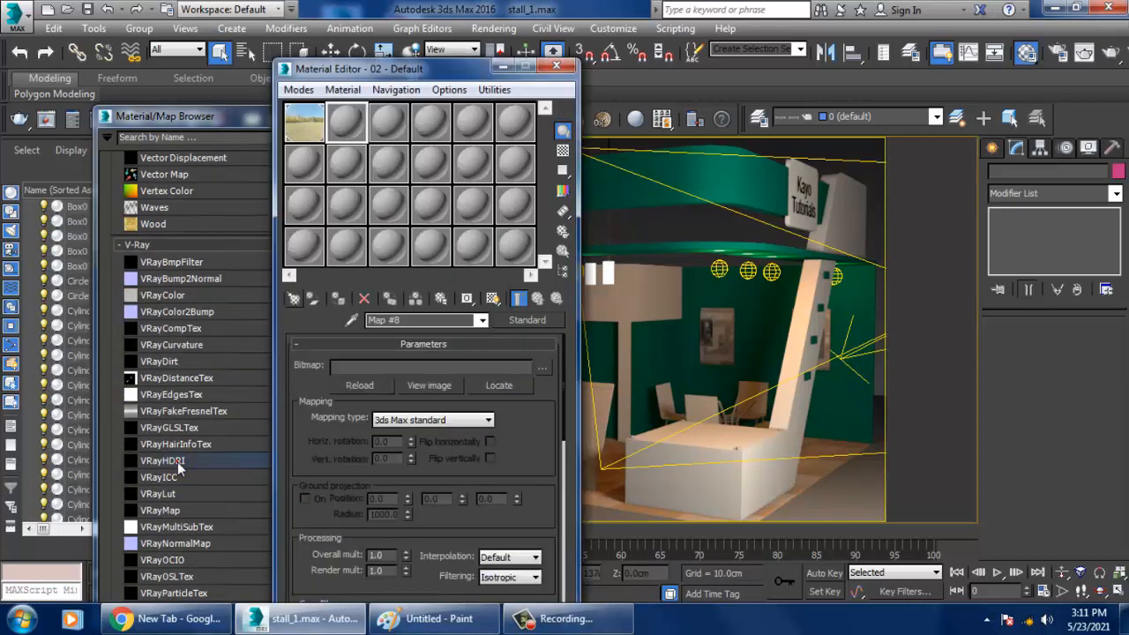
- Load autumn_park.jpg from D:\Desktop into the new VRayHDRI map and set its mapping type to Spherical
click(545, 368)
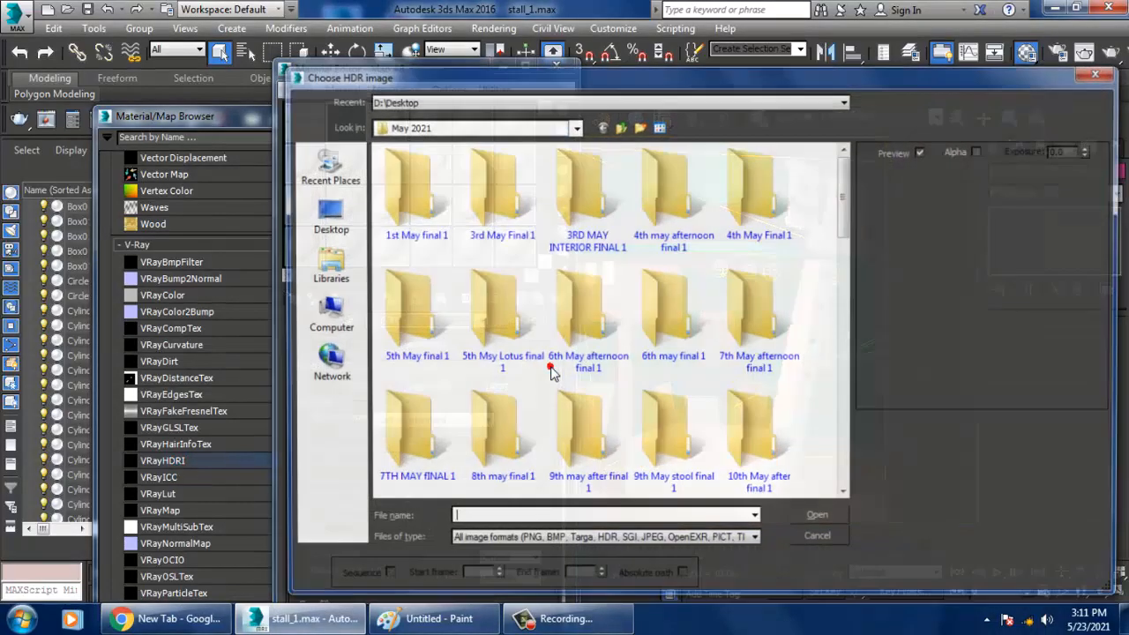
click(620, 127)
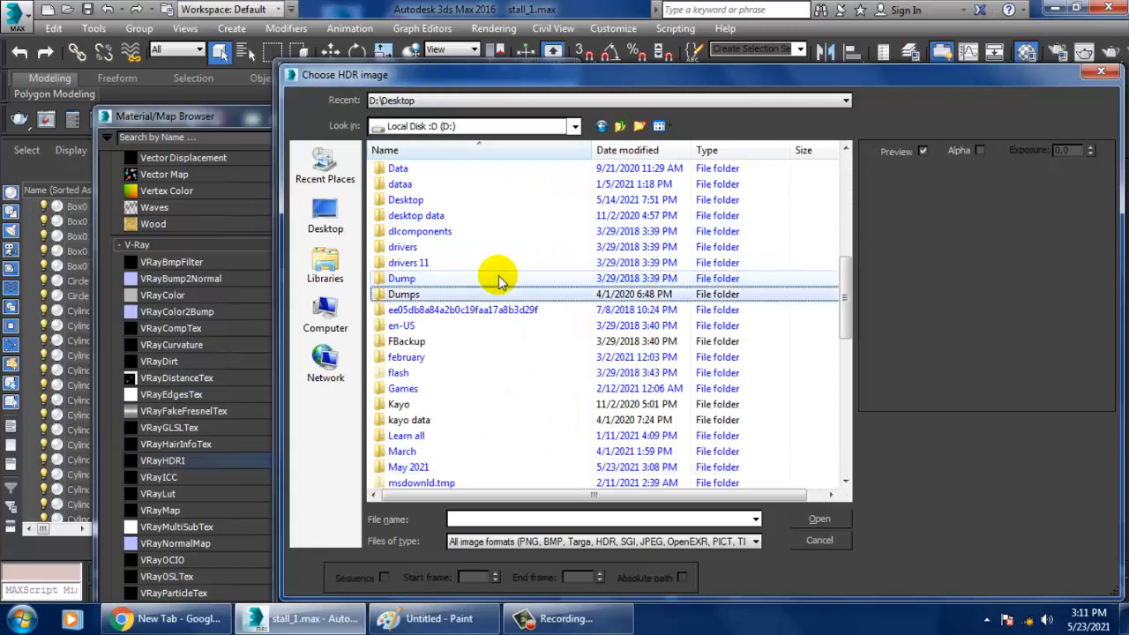
double_click(411, 201)
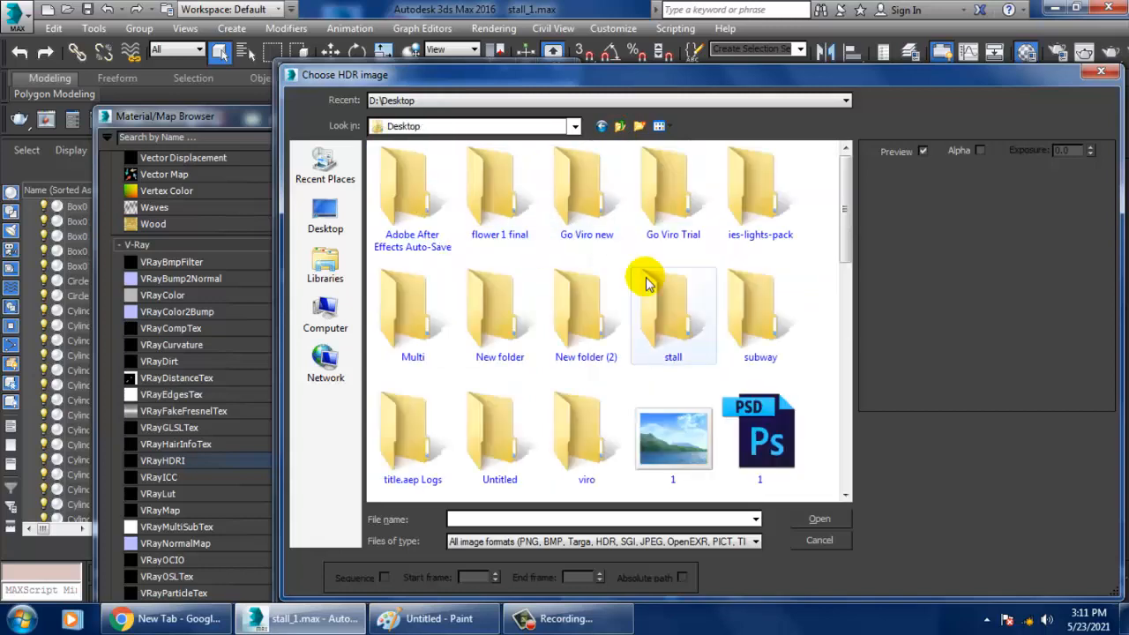
double_click(680, 308)
click(569, 205)
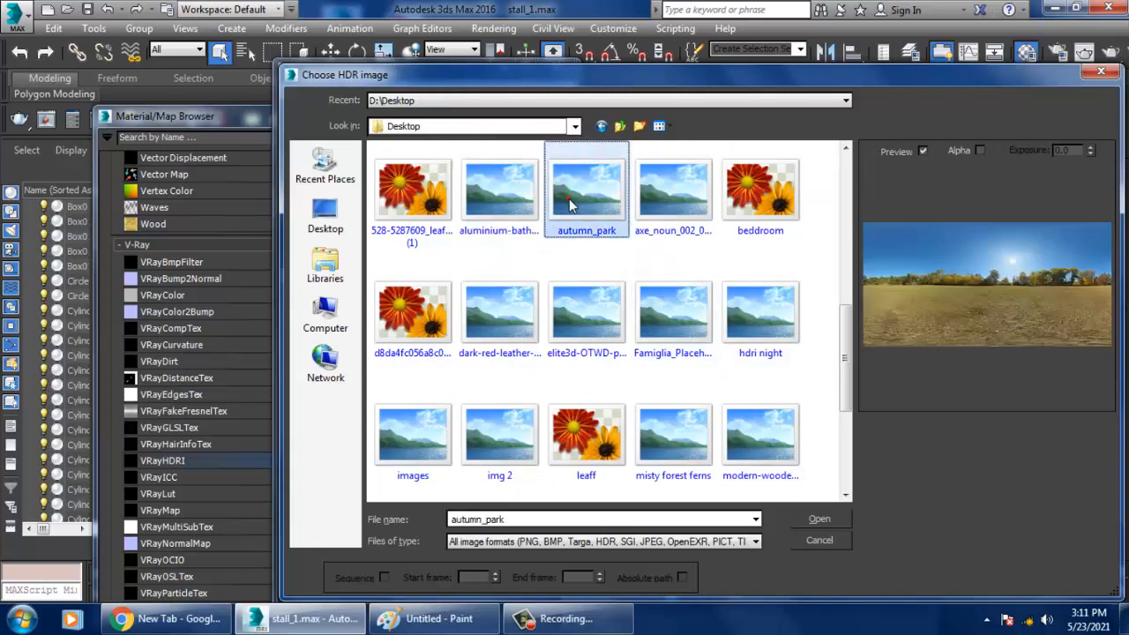
double_click(569, 205)
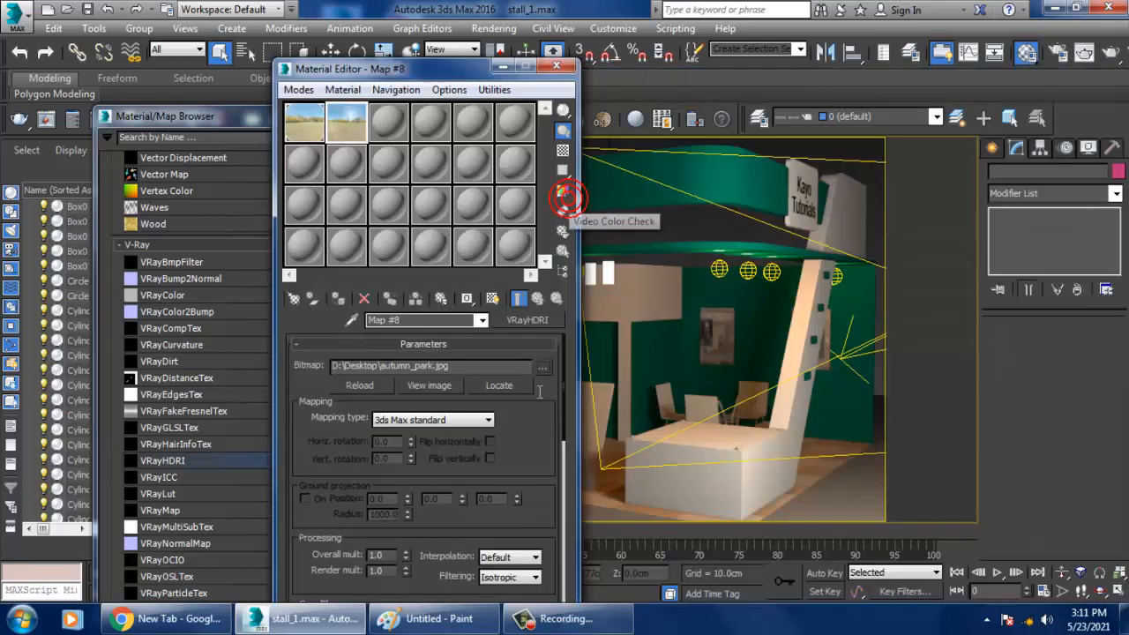
click(465, 420)
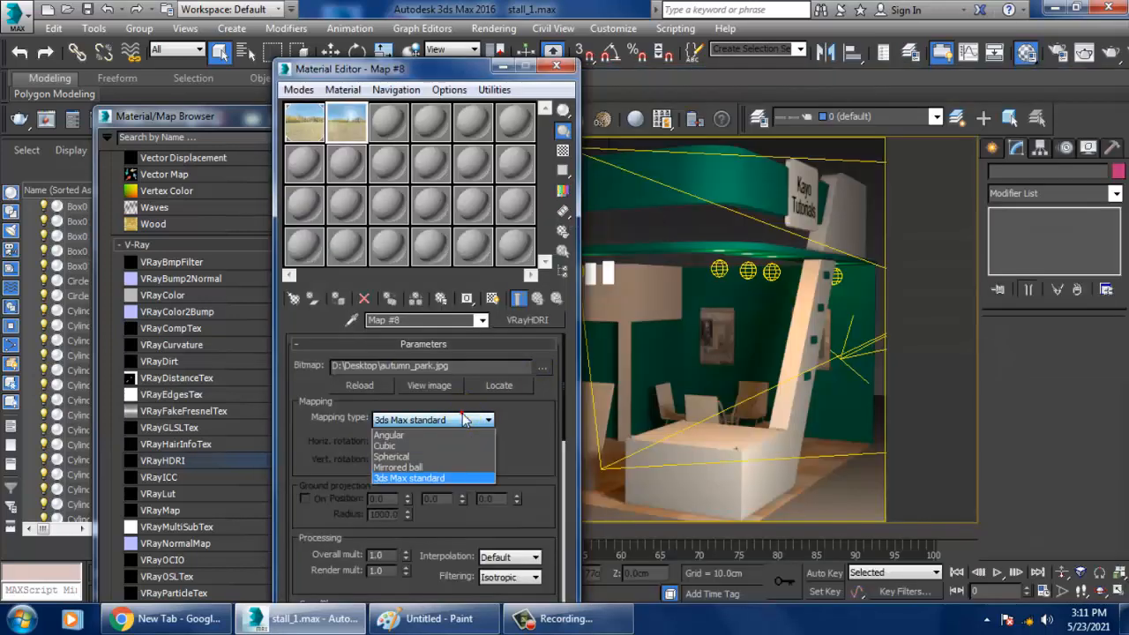
click(422, 453)
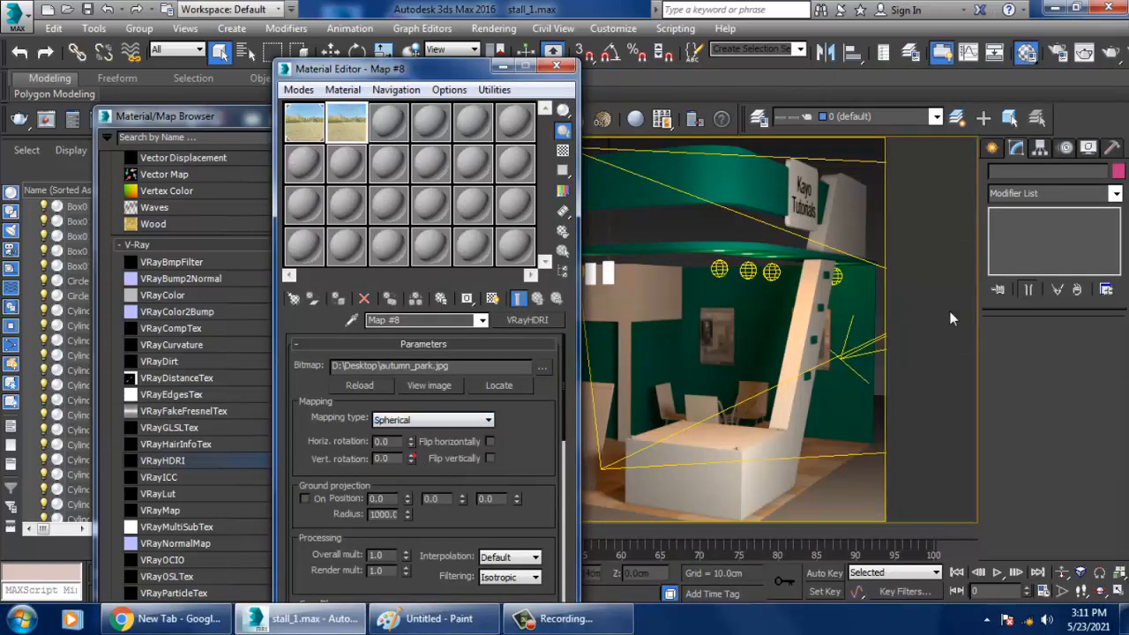
- Clear the V-Ray plane light's texture and replace it with an instance of the autumn_park VRayHDRI map, Map #8
click(875, 175)
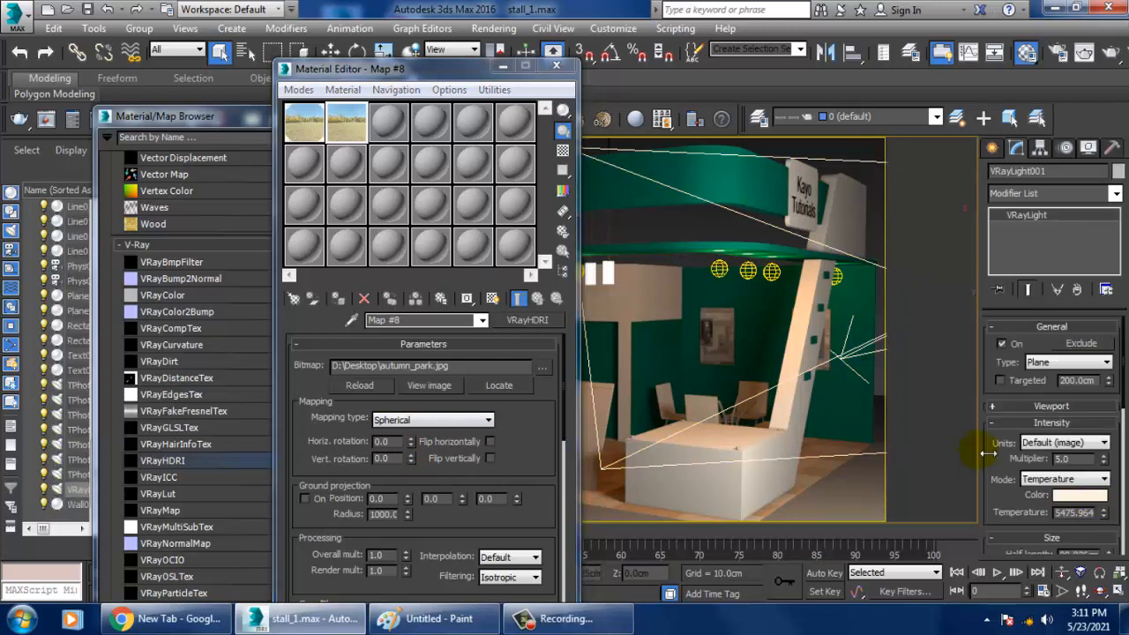
drag(1009, 479, 1018, 257)
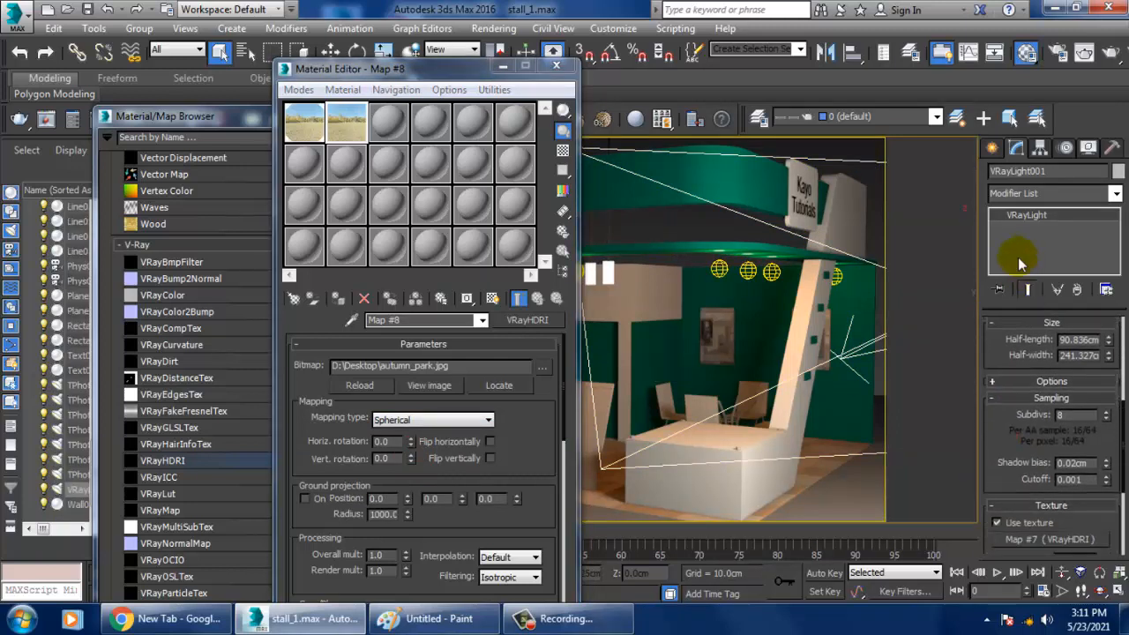
right_click(1040, 539)
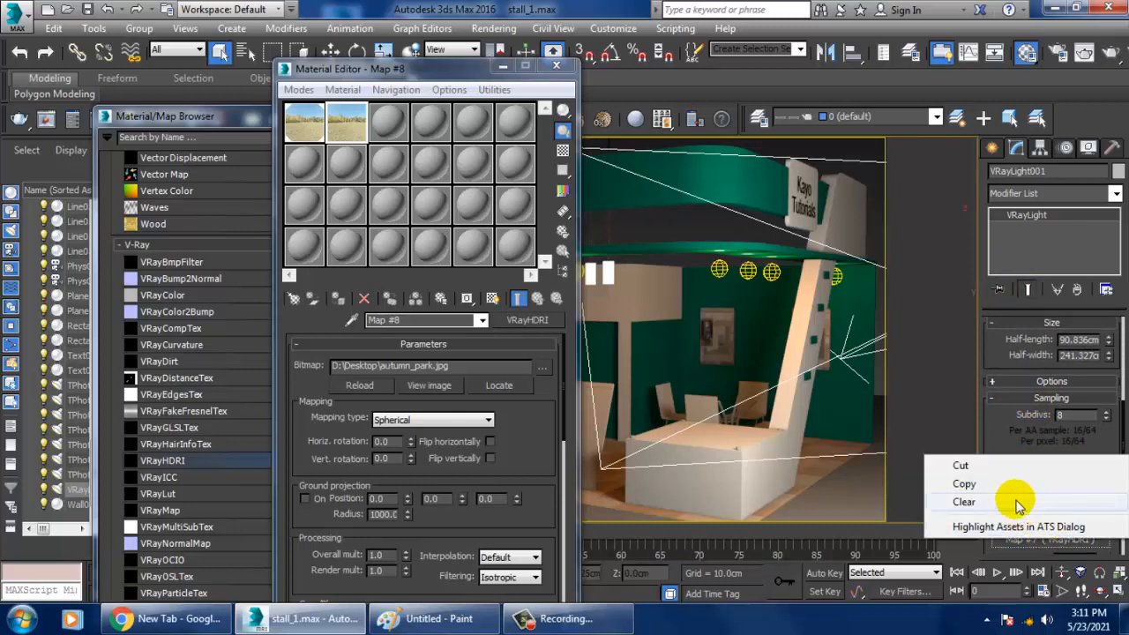
click(1018, 505)
drag(351, 132, 673, 293)
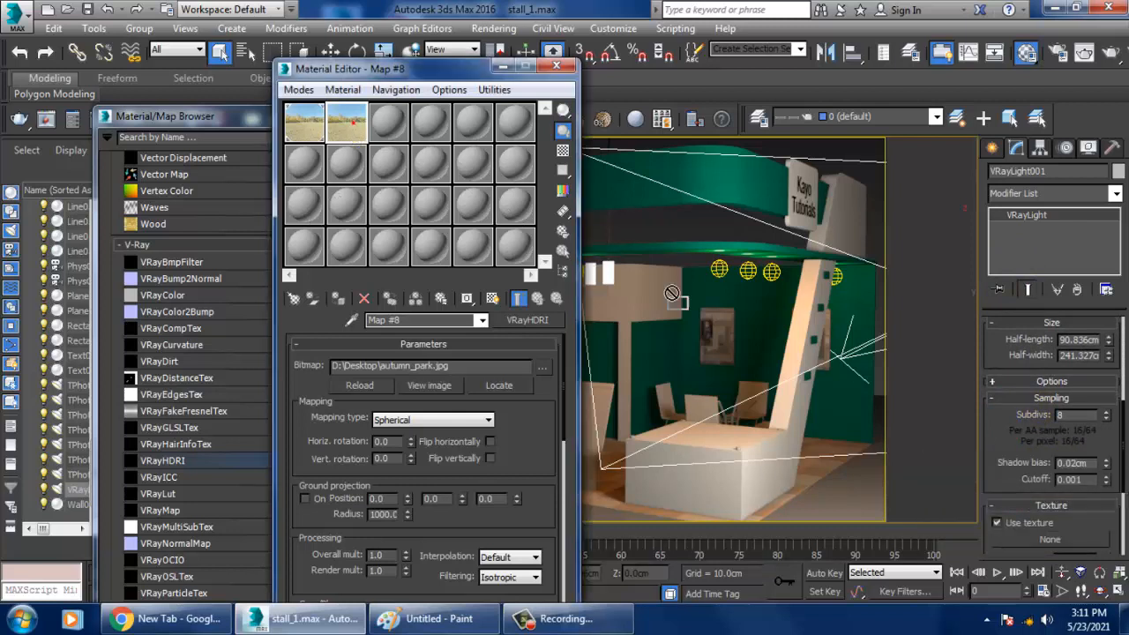
drag(1008, 455, 1068, 539)
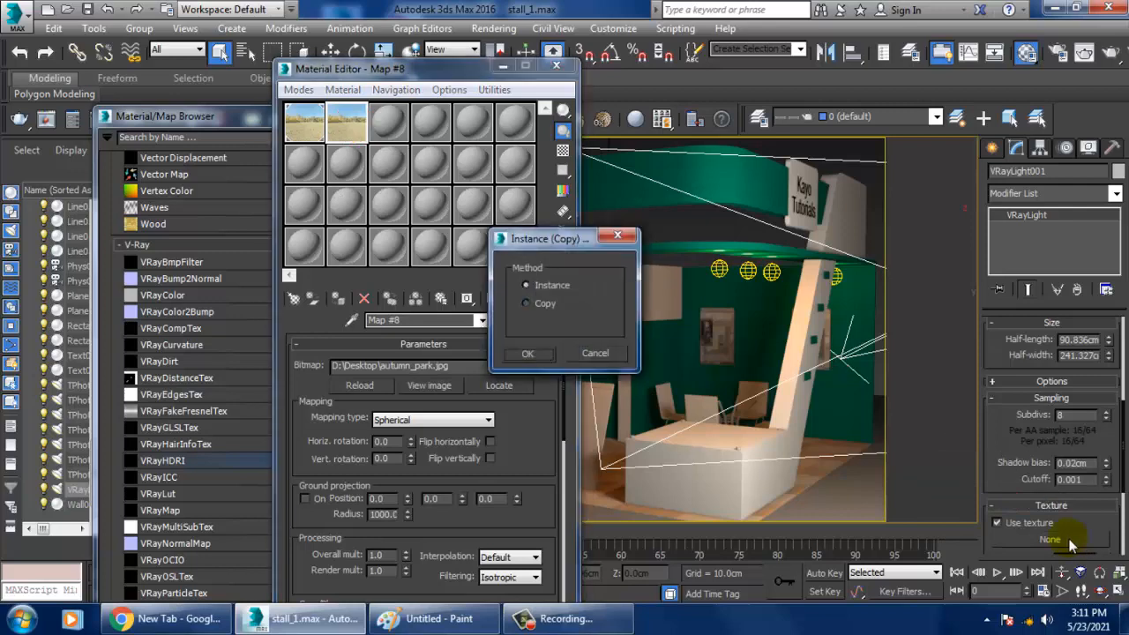
click(527, 353)
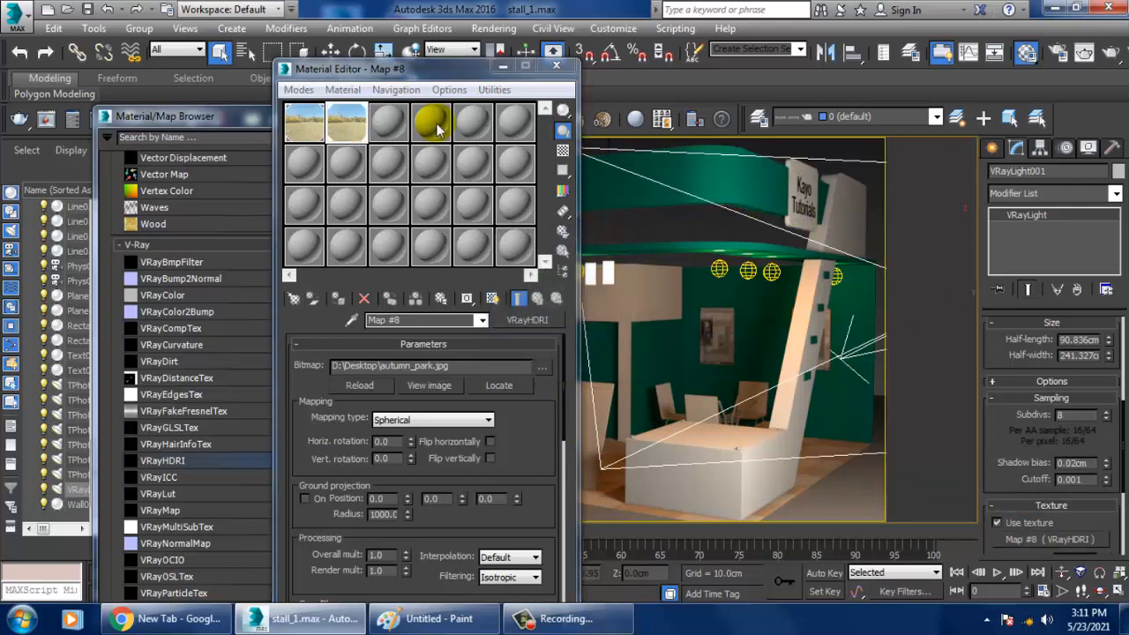
- Minimize the Material Editor, close the Material/Map Browser, and open the Environment and Effects settings beside the stall view
click(503, 68)
click(723, 466)
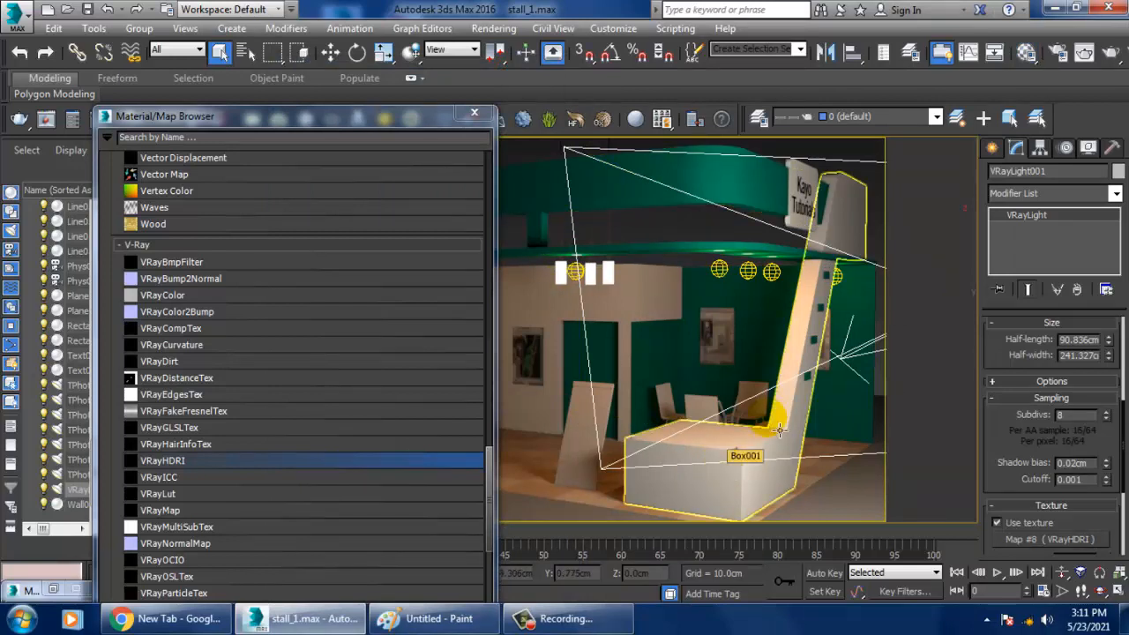
click(475, 116)
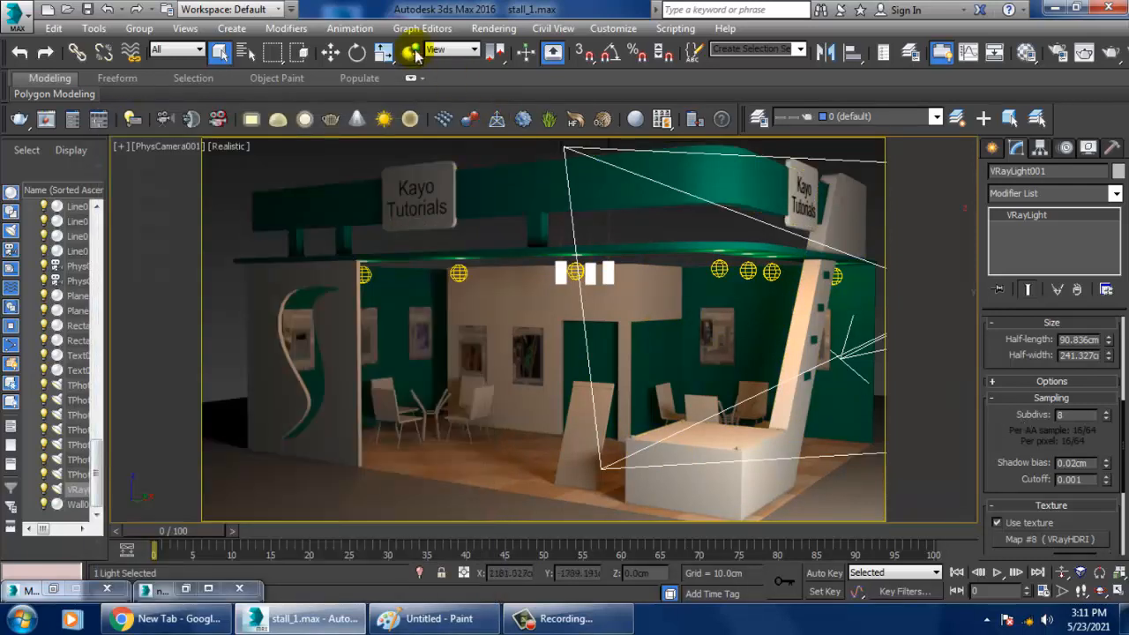
click(493, 29)
click(529, 241)
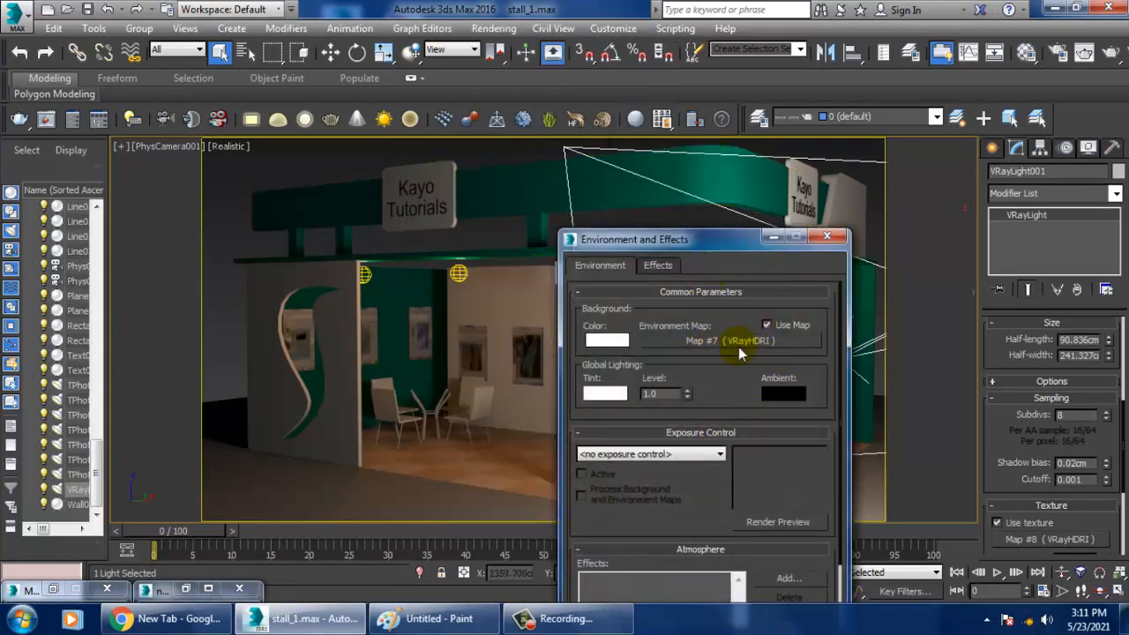
drag(692, 242, 165, 156)
- Open Render Setup and expand the V-Ray Environment settings
click(494, 28)
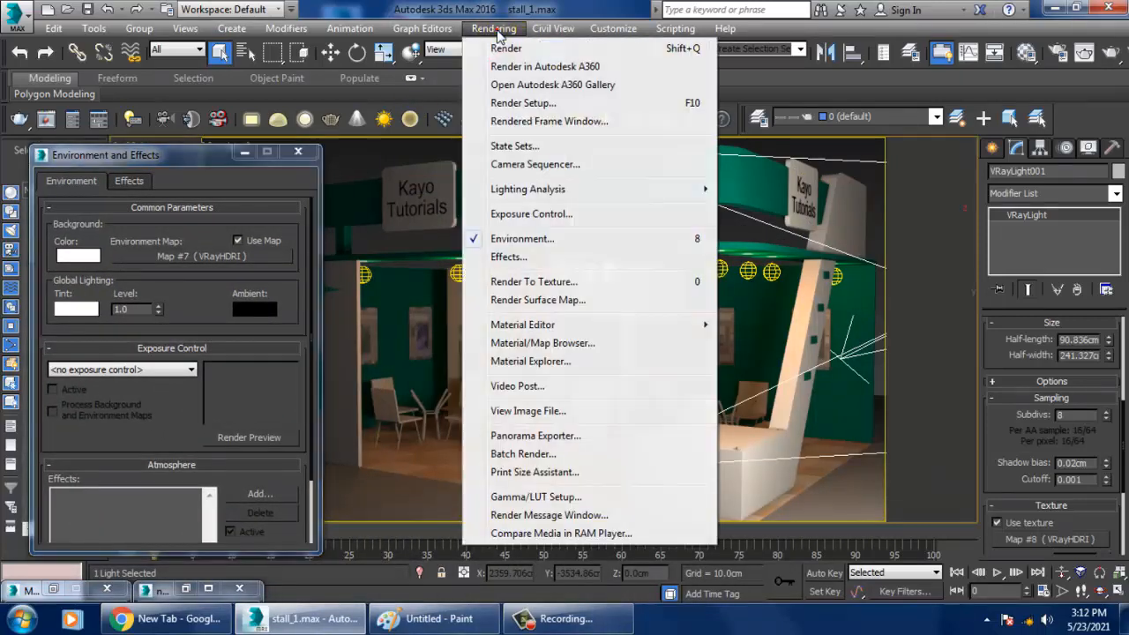
click(556, 103)
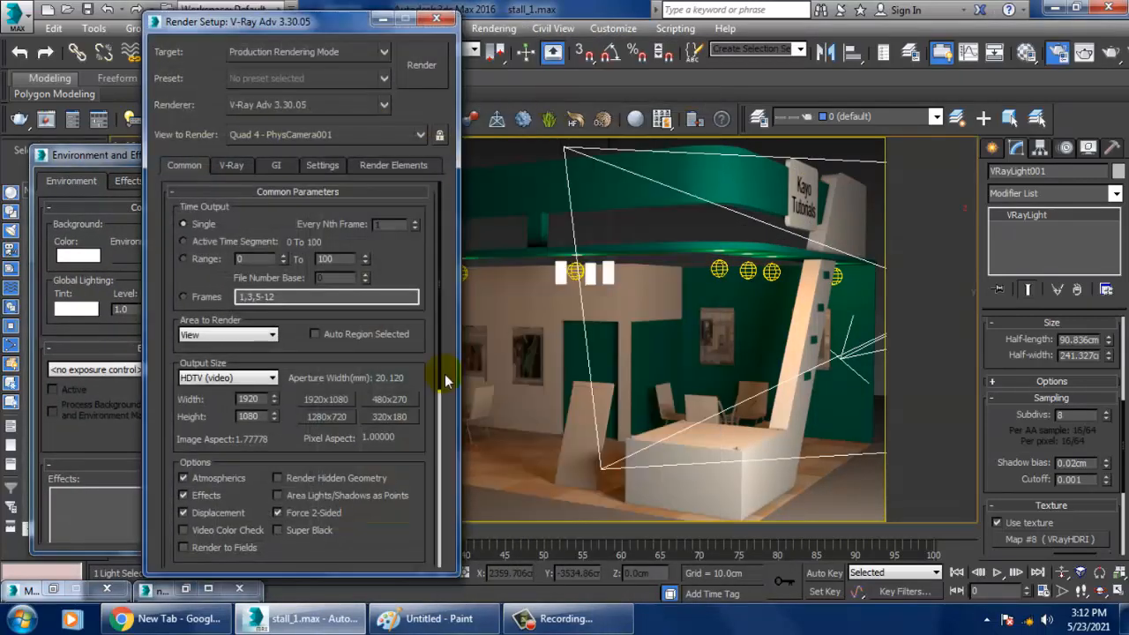
drag(282, 457, 282, 127)
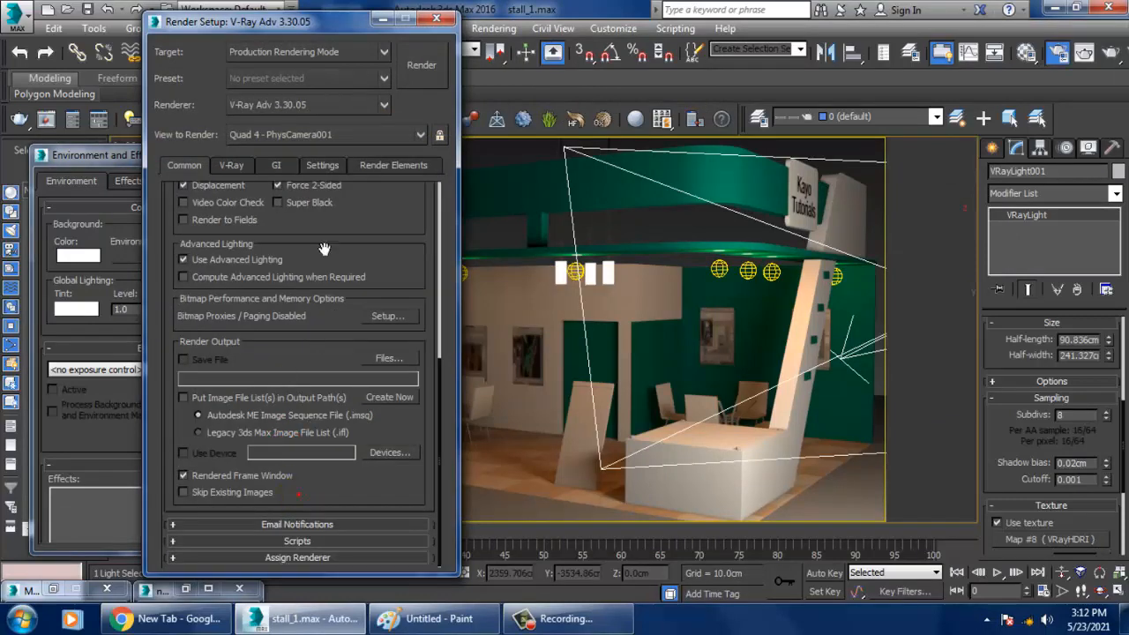
drag(324, 249, 357, 144)
scroll(345, 338, up, 7)
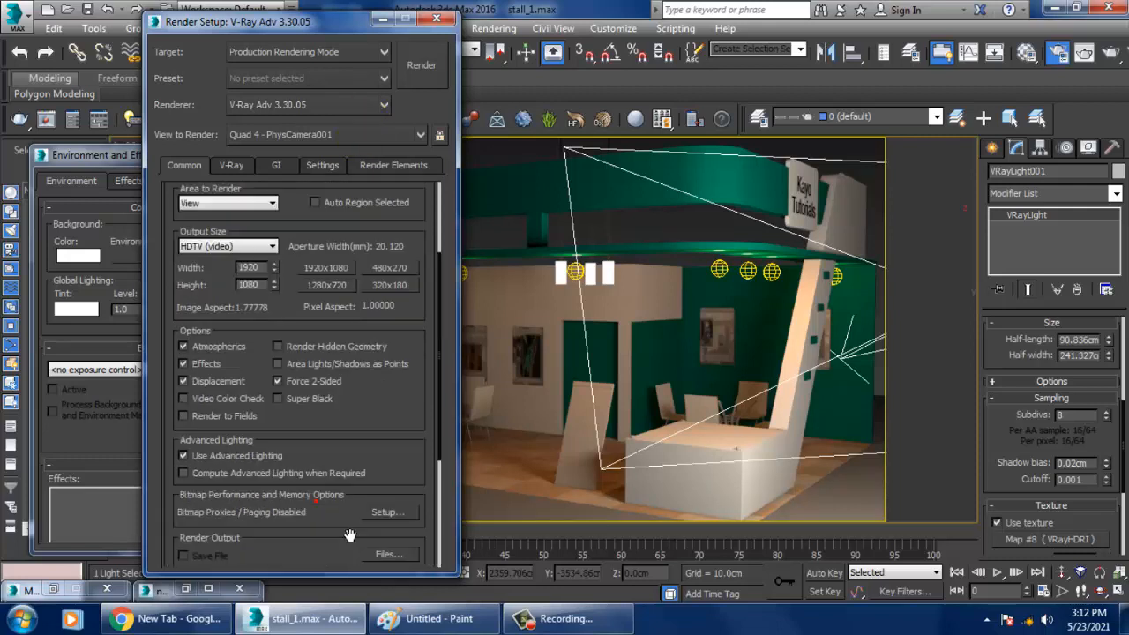
click(232, 167)
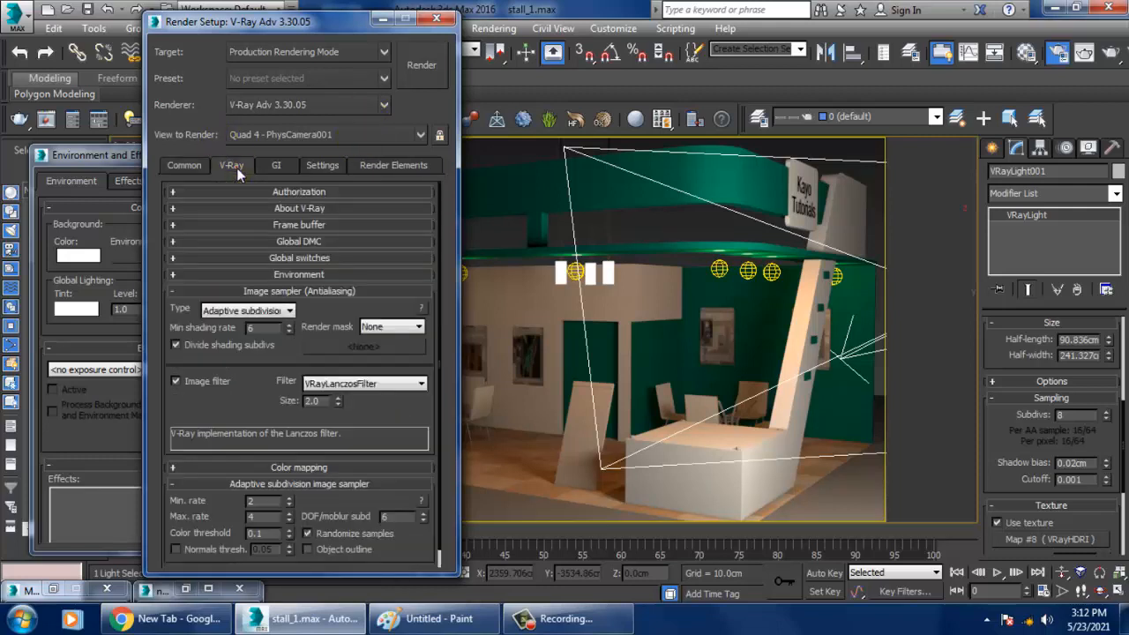
click(283, 275)
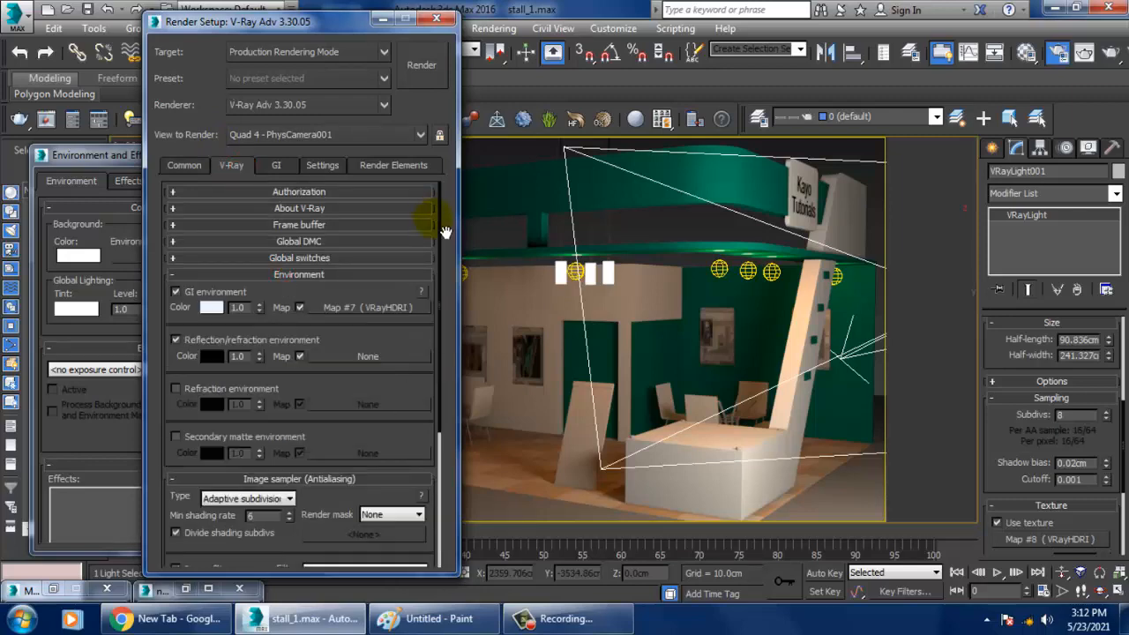
- Assign Map #8 as an instance to the V-Ray GI environment, and dismiss the material, render and environment windows
key(m)
drag(379, 72, 595, 72)
drag(561, 123, 367, 306)
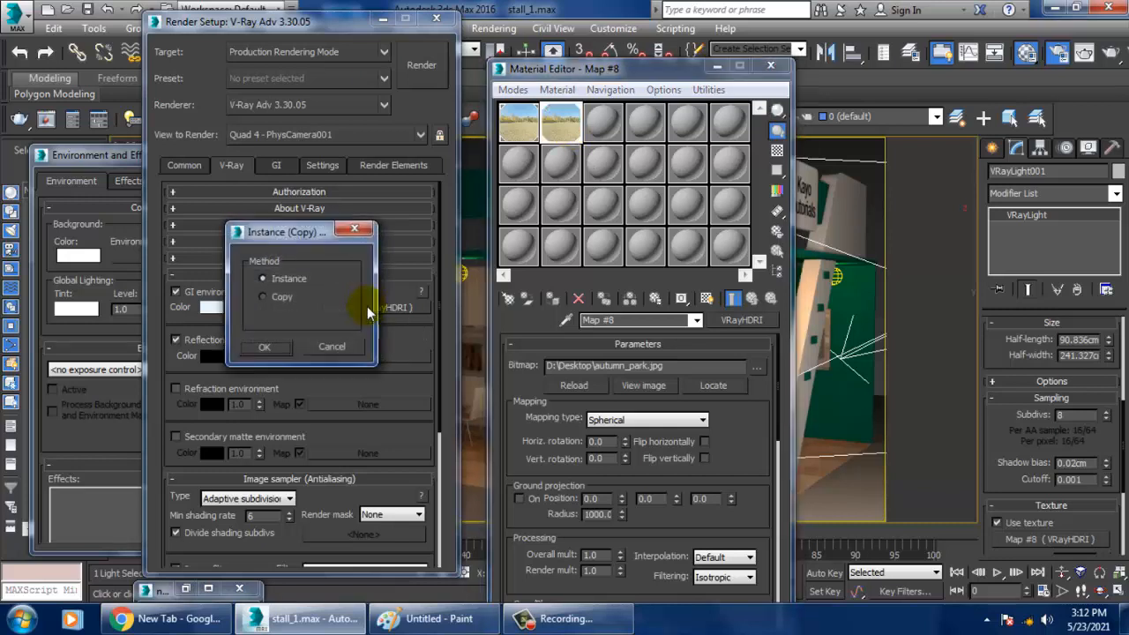
click(267, 347)
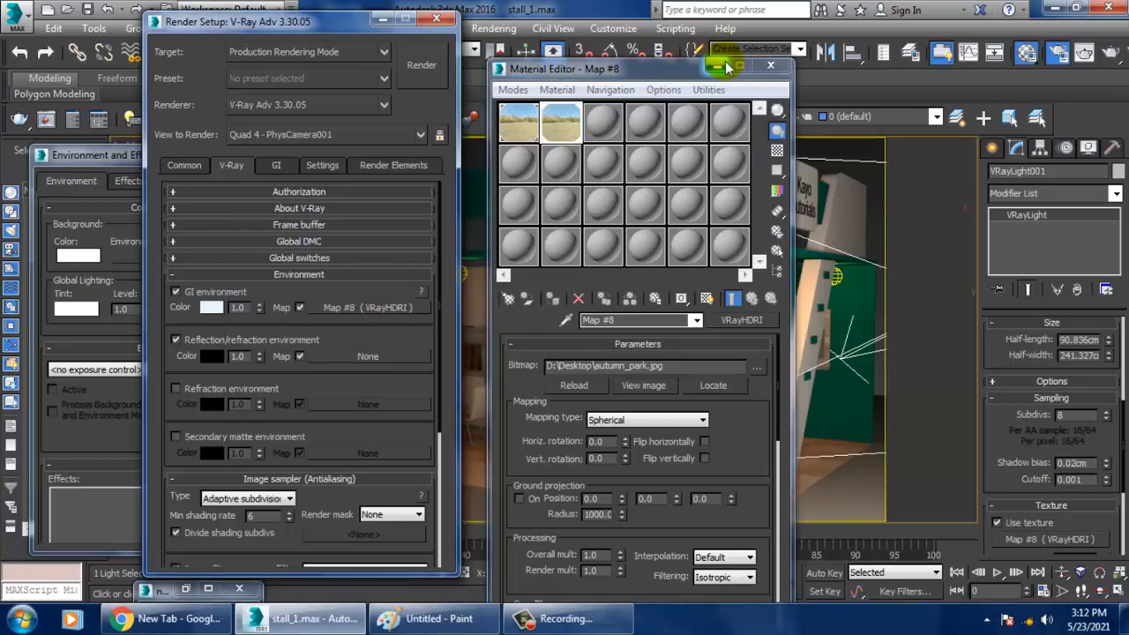
click(771, 65)
click(436, 18)
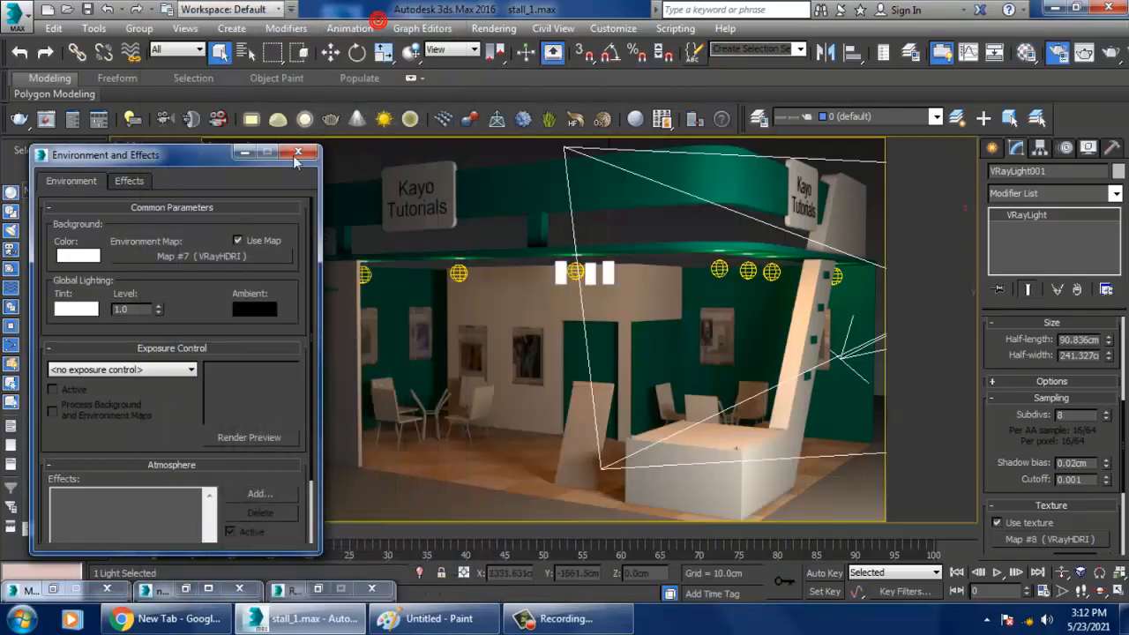
click(298, 152)
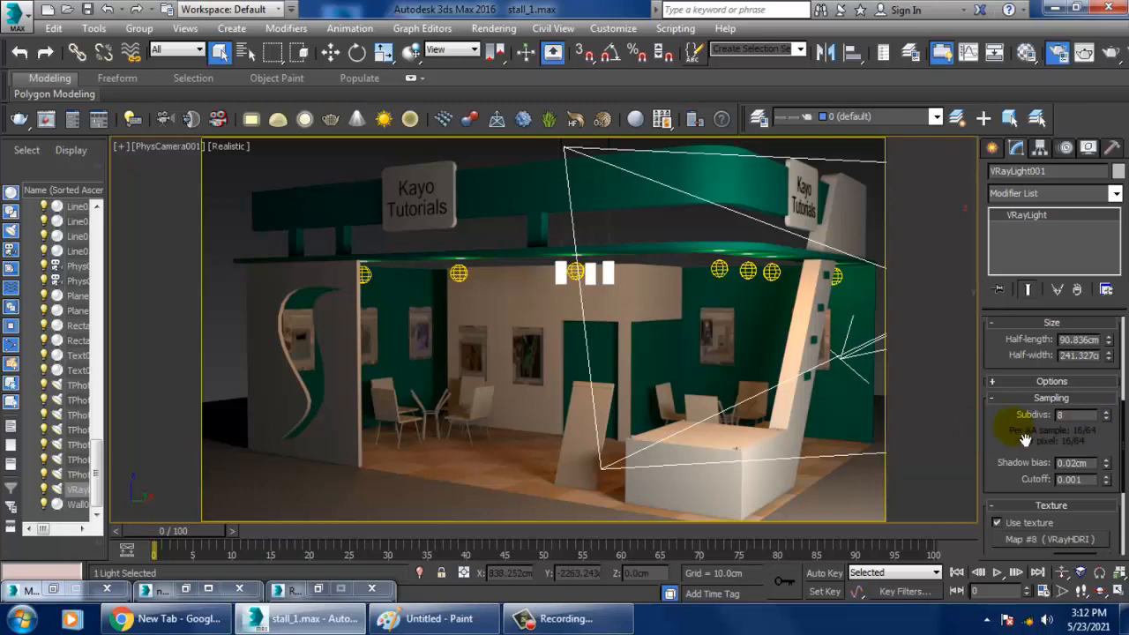
- Set the V-Ray plane light's sampling subdivs to 16 and deselect the light
key(F3)
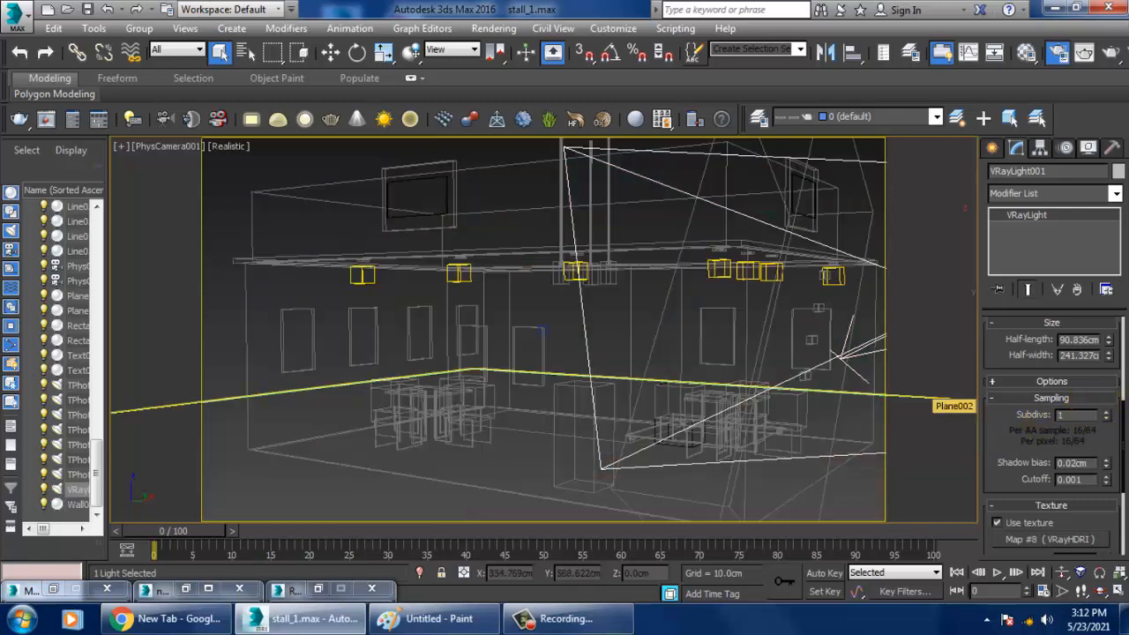
key(F3)
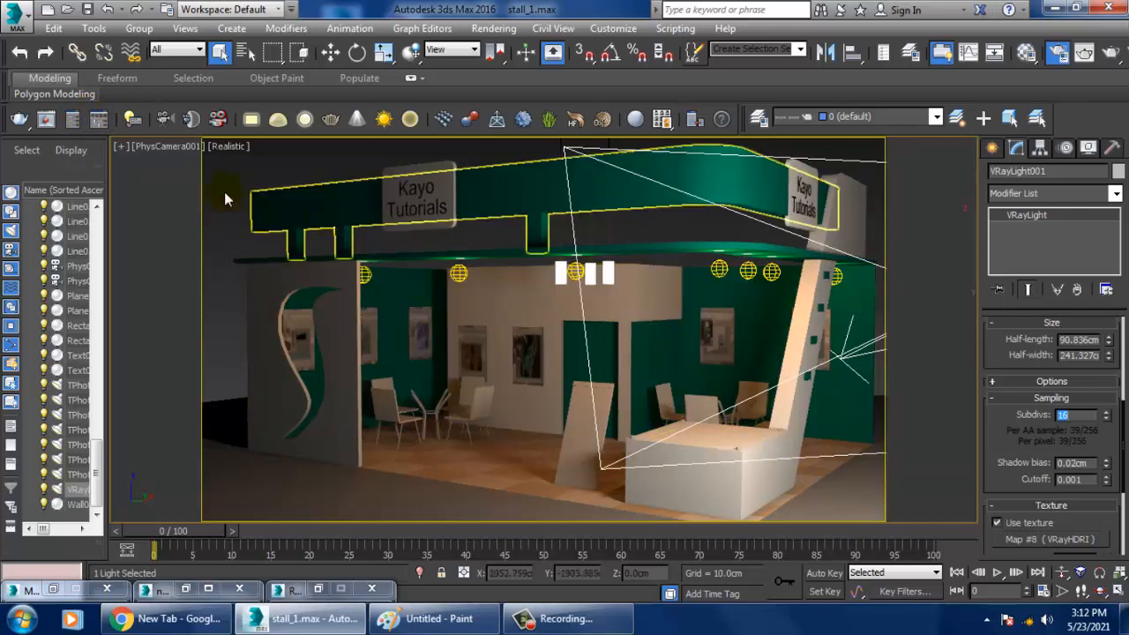
click(245, 173)
- Switch to the Slate Material Editor, open the metal material's parameters, and set its reflection subdivs to 16
key(m)
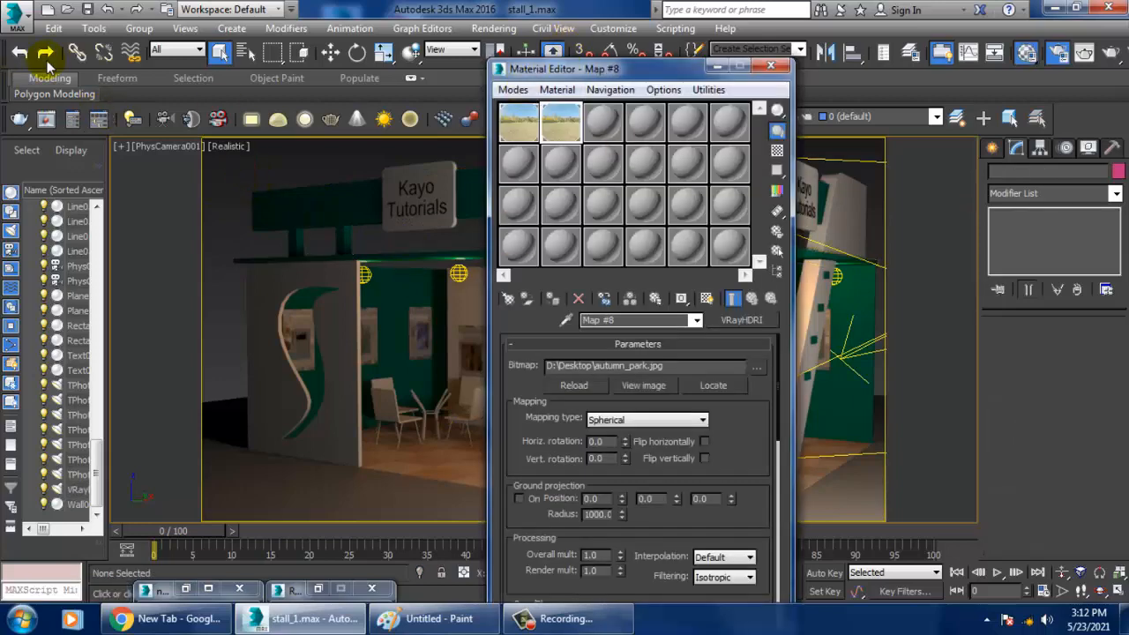
click(512, 91)
click(555, 129)
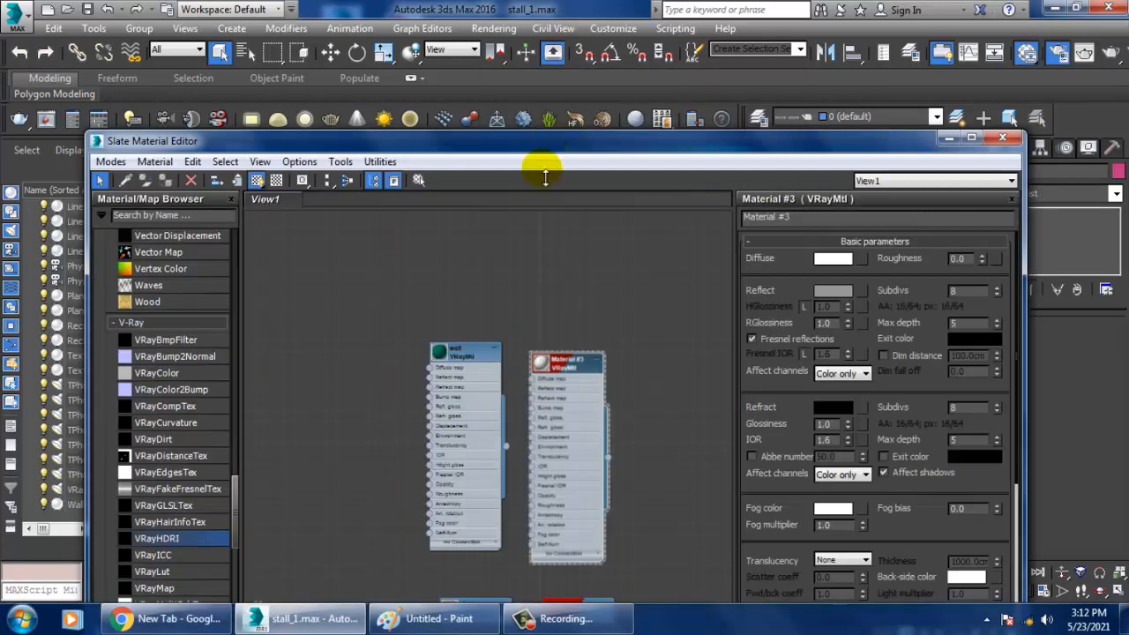
middle_drag(595, 471, 613, 285)
middle_drag(636, 557, 618, 414)
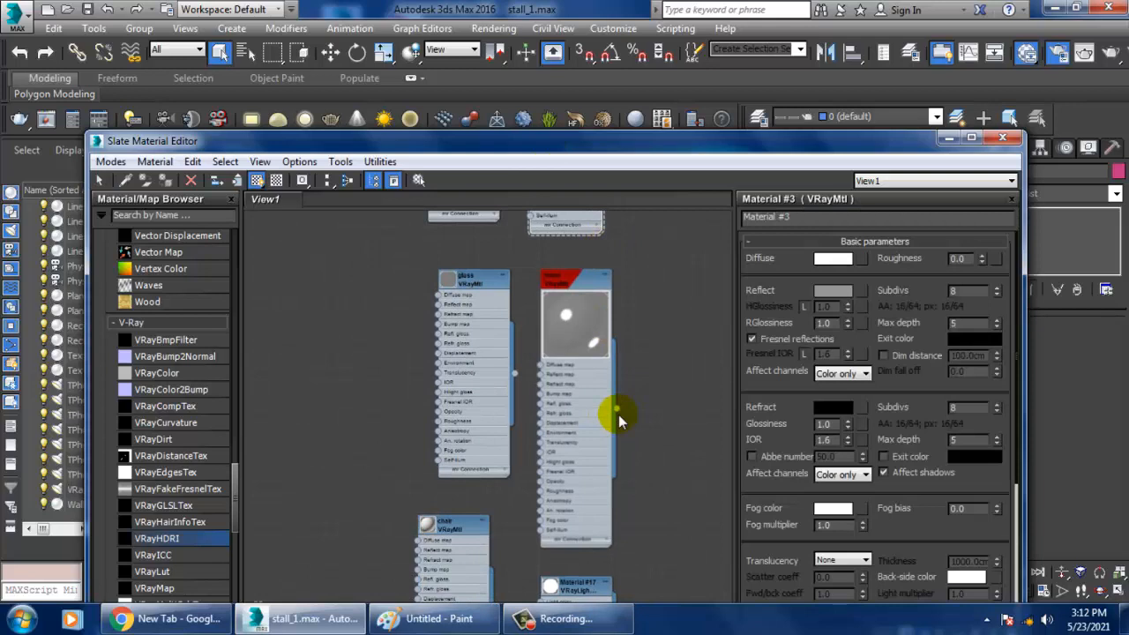
double_click(573, 279)
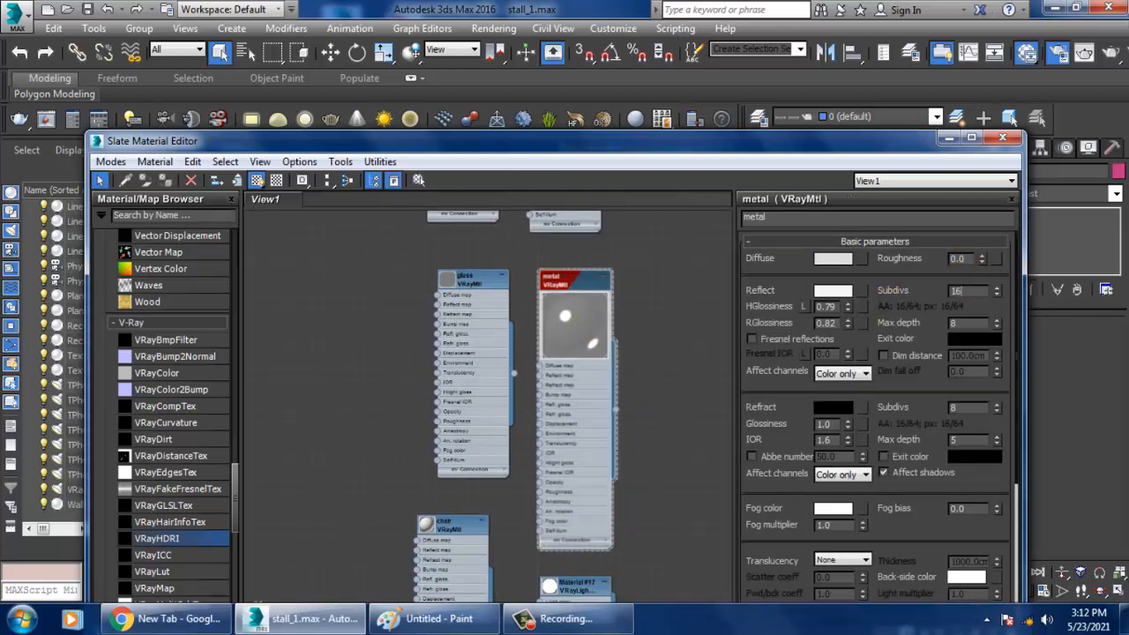
key(Return)
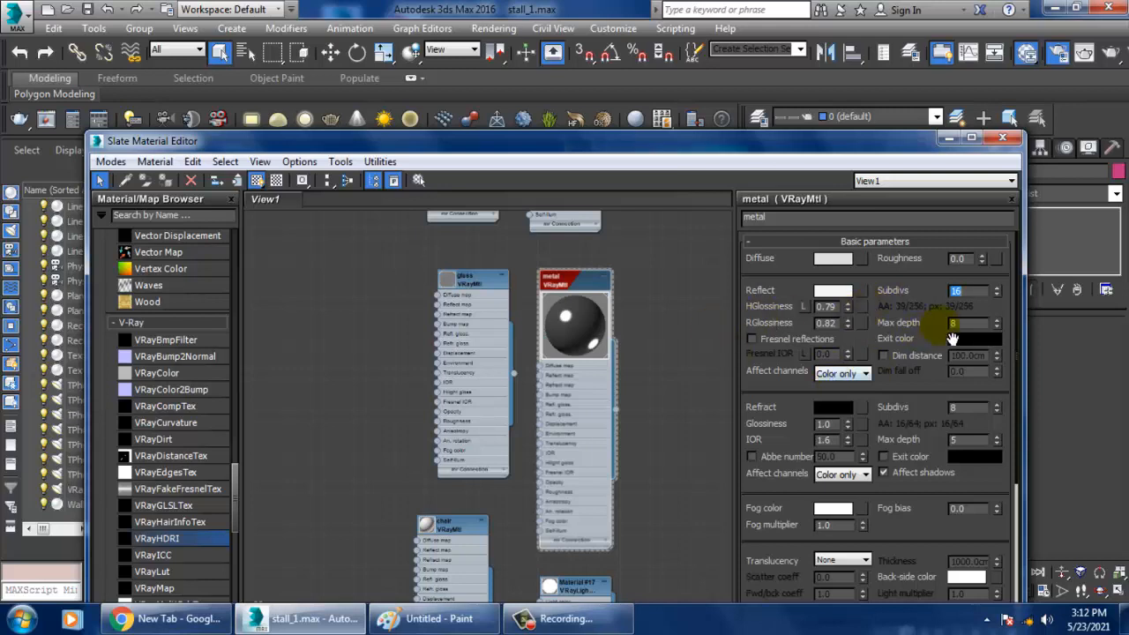
- Try the metal material's reflection subdivs at 8 and return the value to 16
click(684, 298)
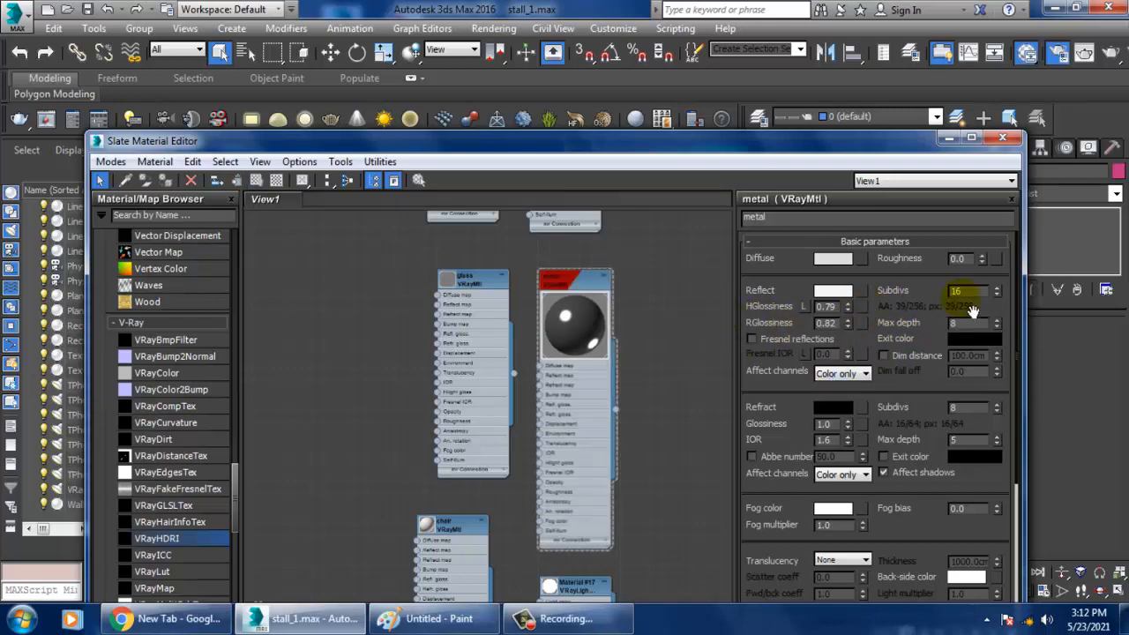
text(2)
key(Return)
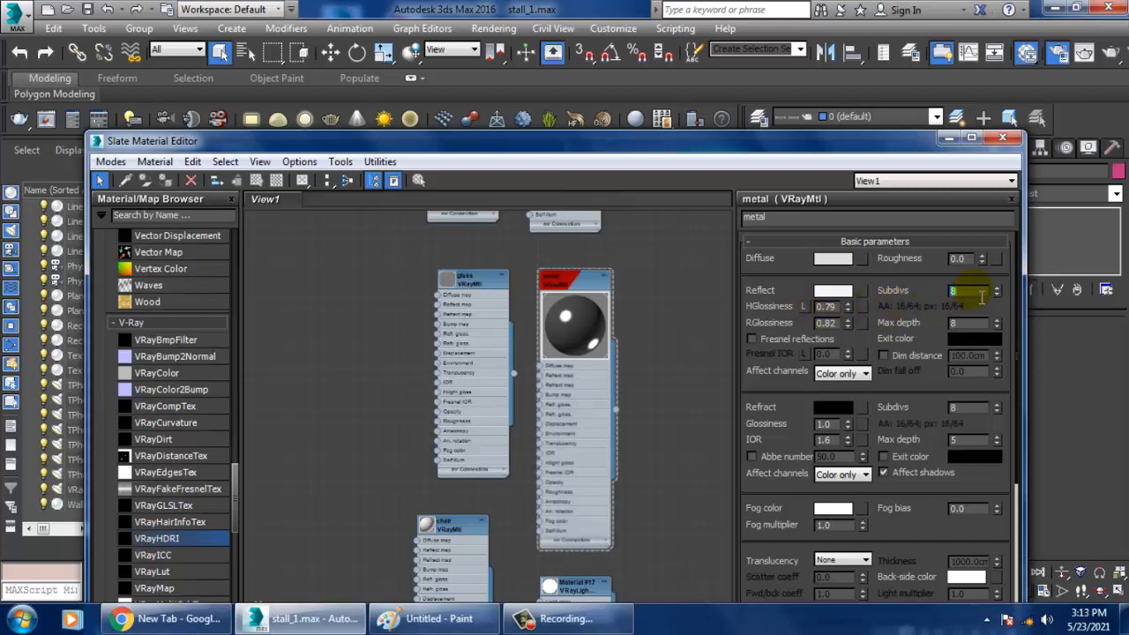
text(16)
key(Return)
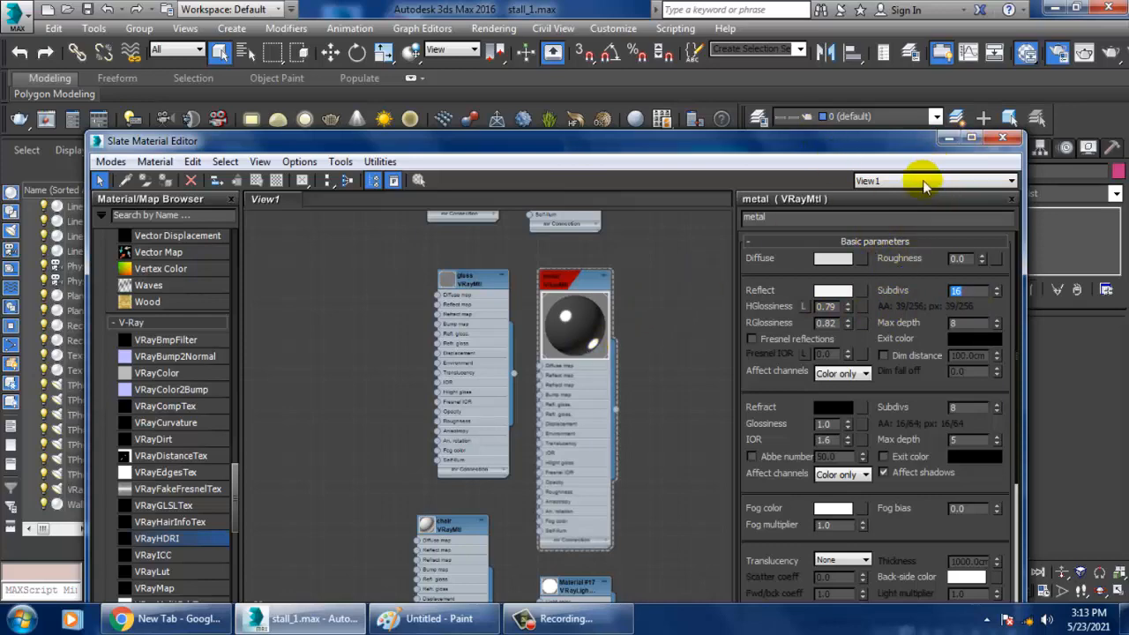
- Look over the remaining material nodes, including the bitmap-based ones, and minimize the Slate Material Editor
middle_drag(616, 491, 639, 266)
middle_drag(599, 419, 601, 236)
middle_drag(602, 369, 605, 215)
middle_drag(643, 433, 625, 212)
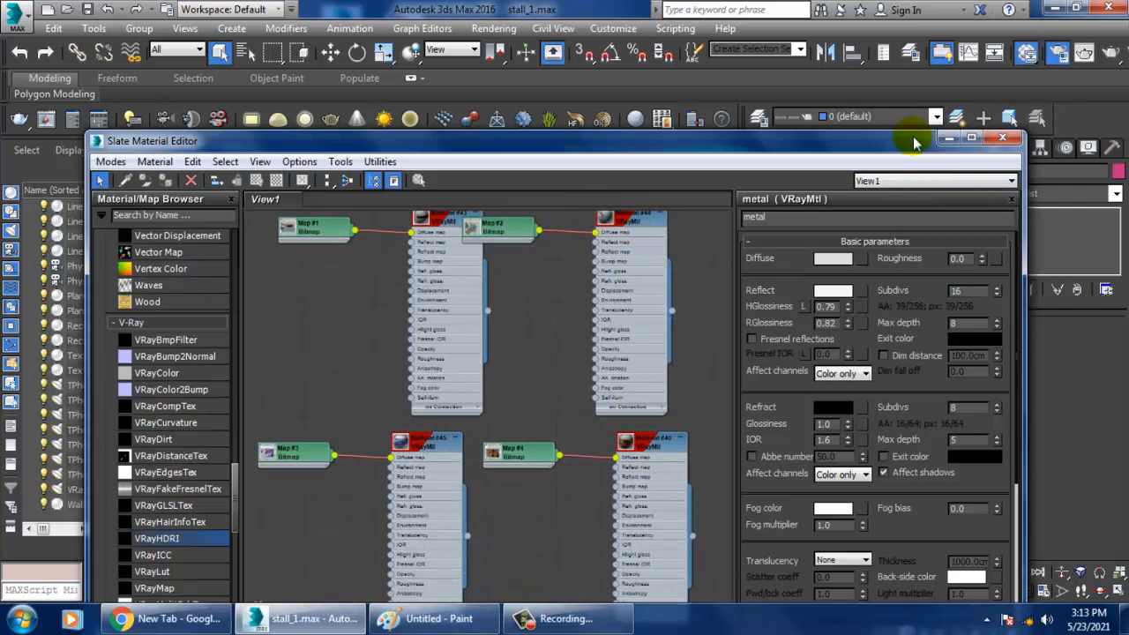
click(949, 139)
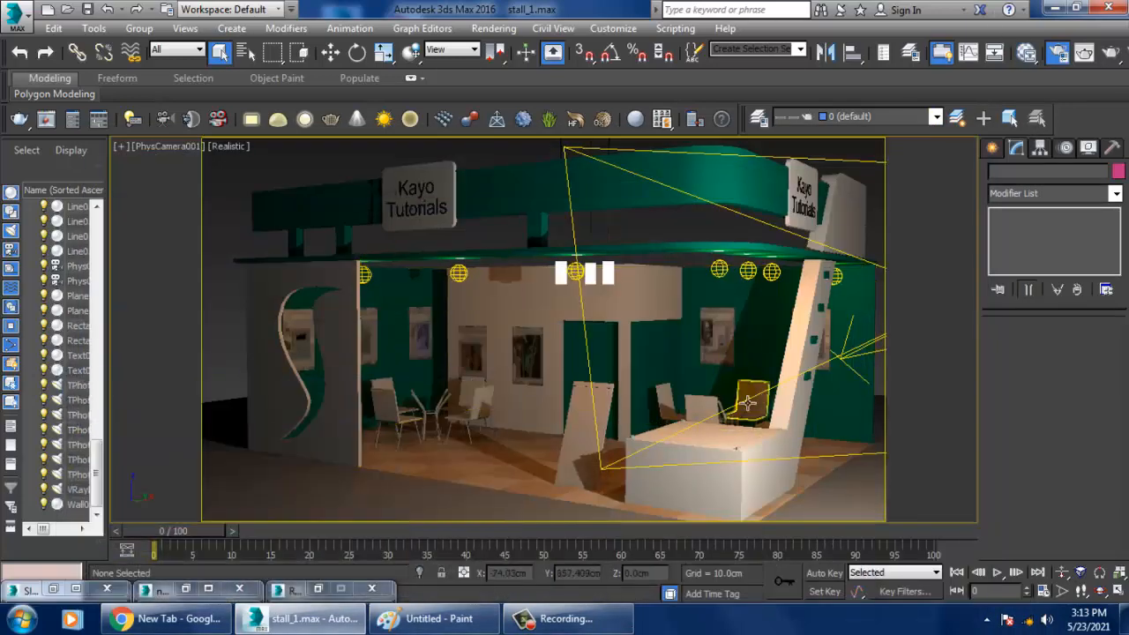
- Start a test render of the physical camera view, stop it during the light cache, and close the V-Ray frame buffer
click(869, 353)
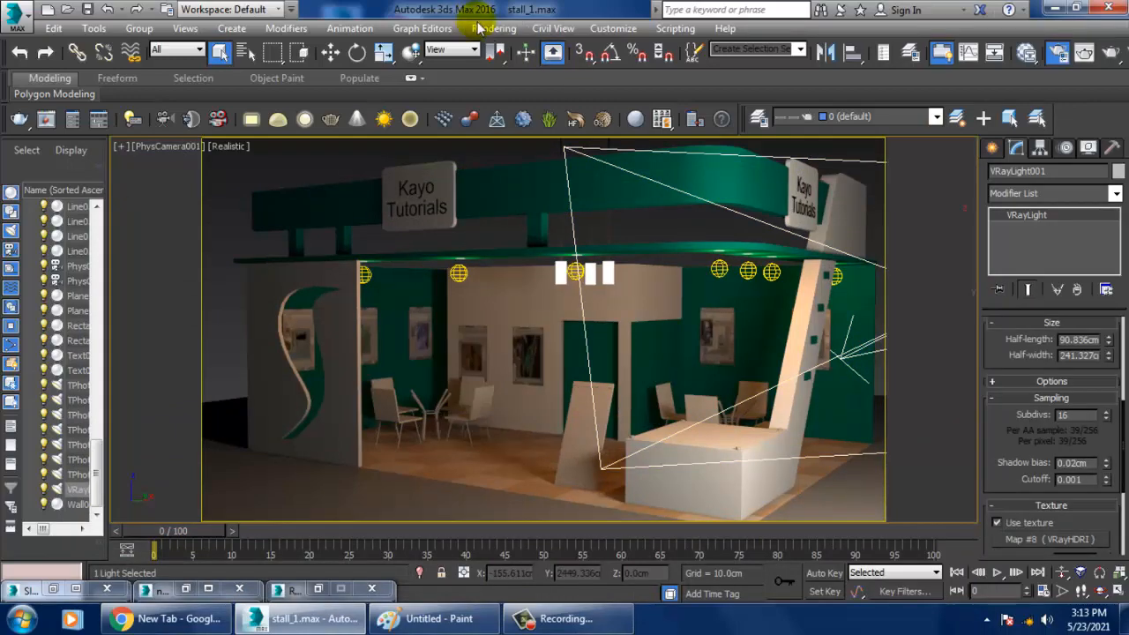
click(491, 28)
click(507, 49)
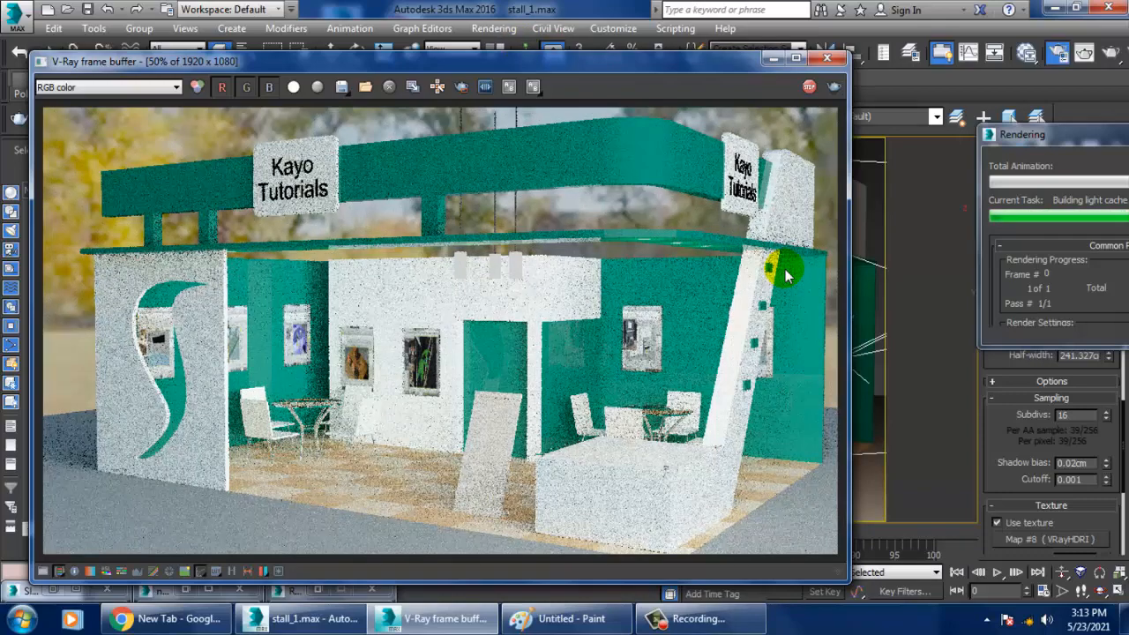
click(810, 87)
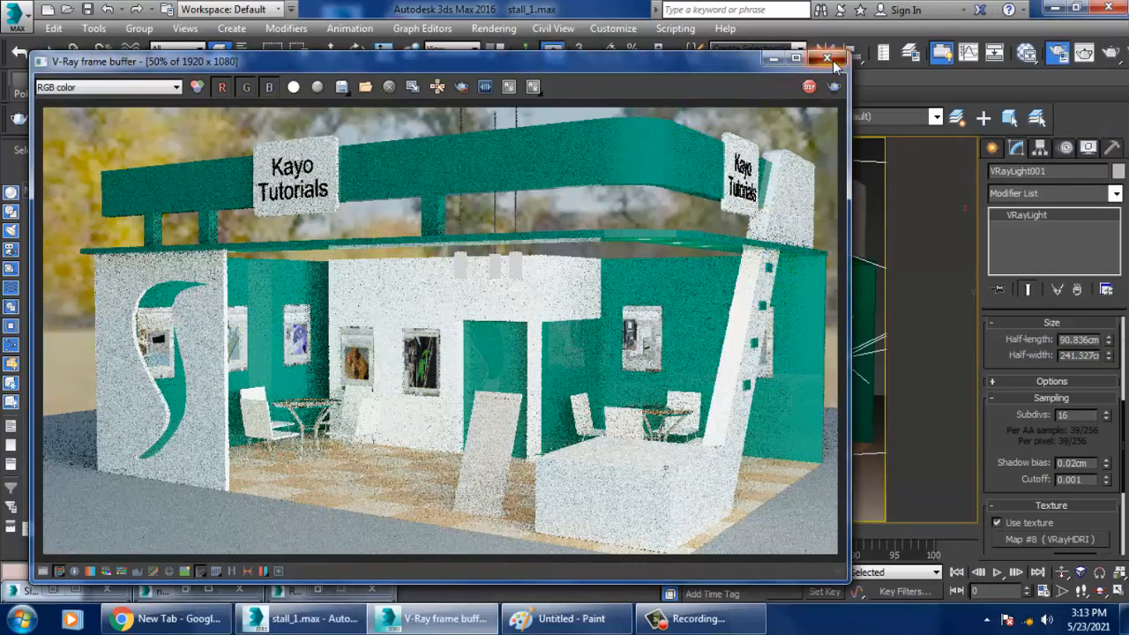
click(827, 59)
- Open the floor tile's bitmap-based Material #42 in the Slate Material Editor and set its reflection color to grey 92
click(497, 482)
key(F3)
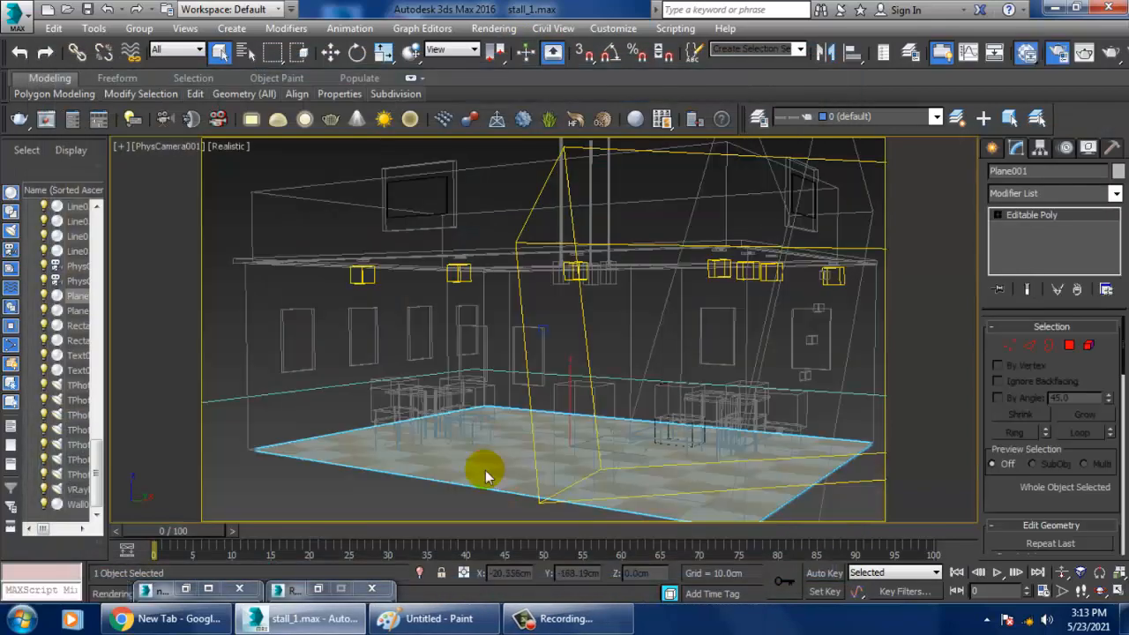
key(m)
scroll(644, 445, down, 8)
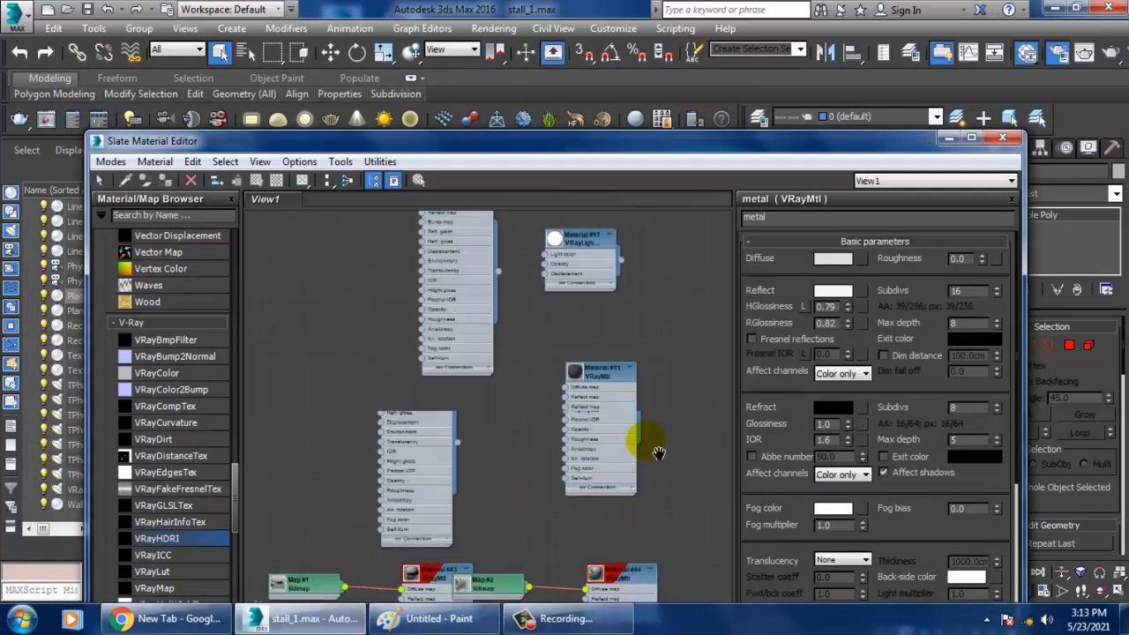
scroll(637, 468, down, 10)
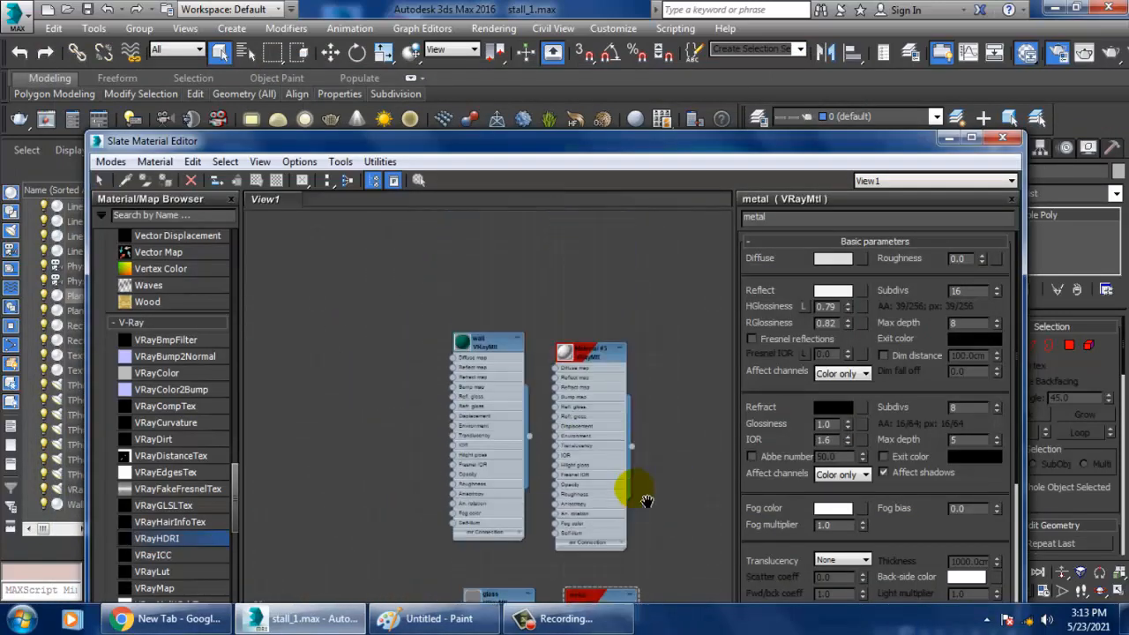
middle_drag(653, 466, 615, 215)
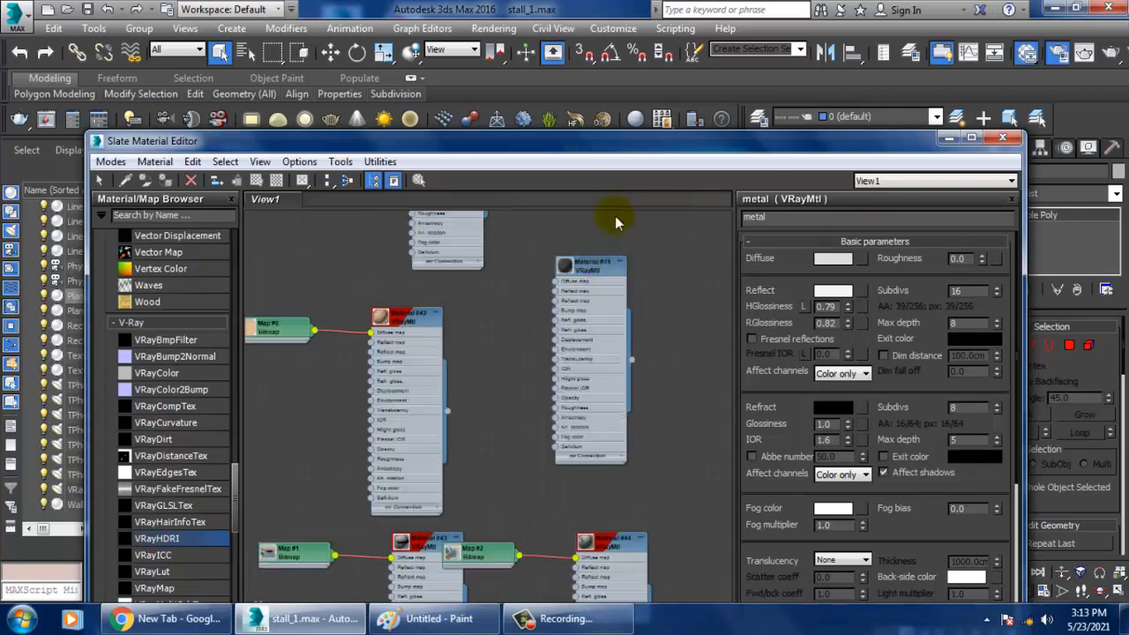
double_click(406, 318)
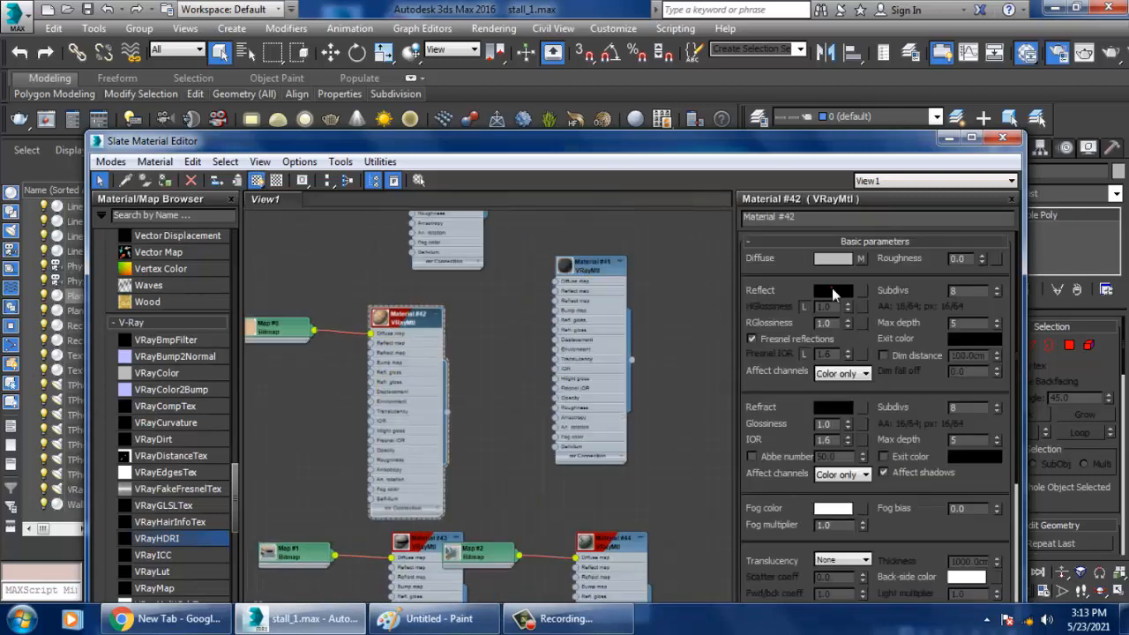
click(831, 291)
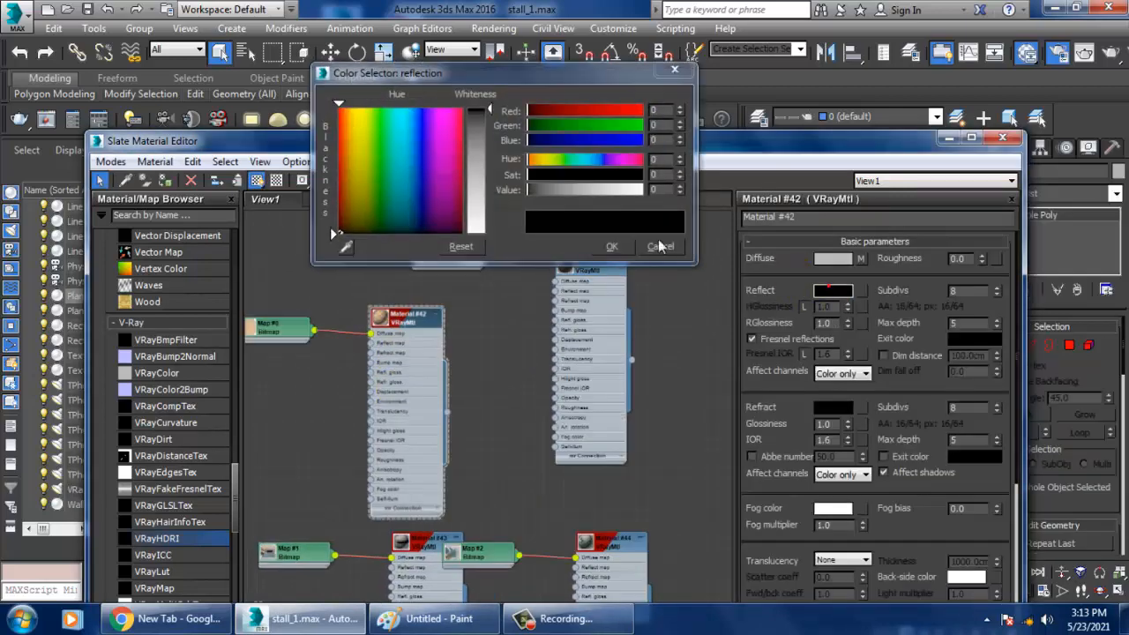
drag(488, 120, 490, 173)
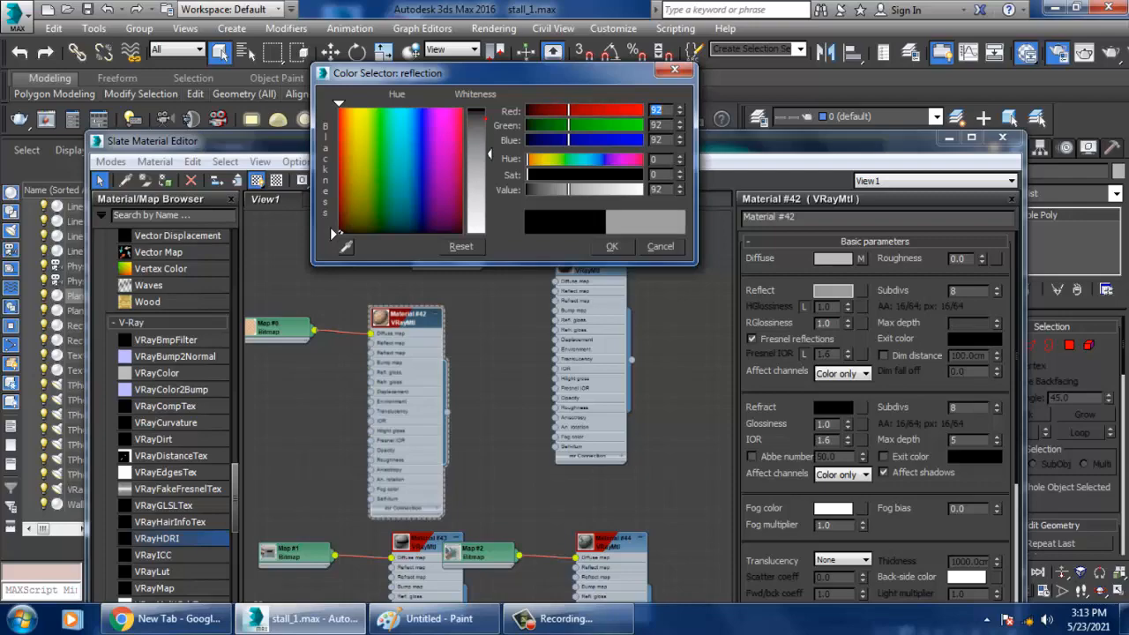
click(611, 247)
- Run a test render to check the floor reflections, close the V-Ray frame buffer, and minimize the Slate Material Editor
click(498, 28)
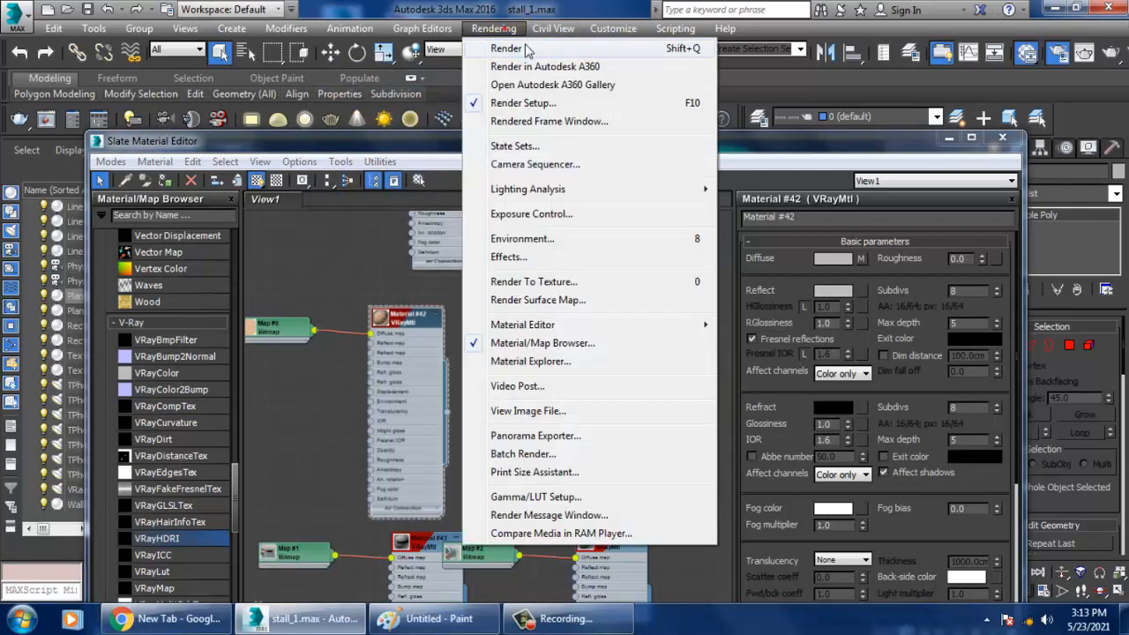
click(526, 51)
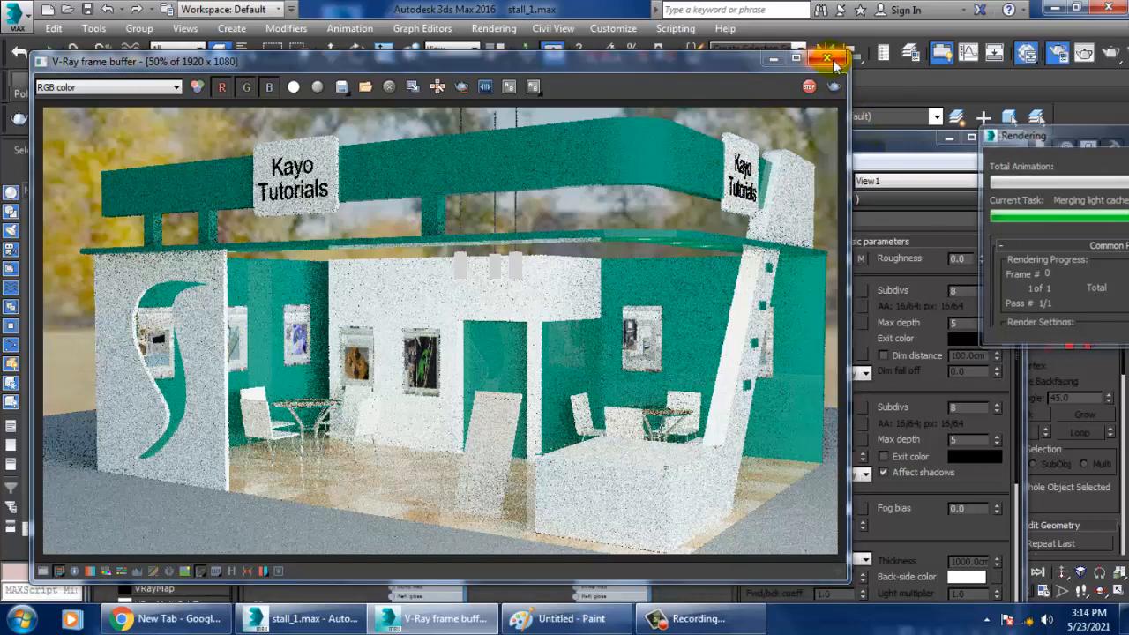
click(826, 57)
click(948, 138)
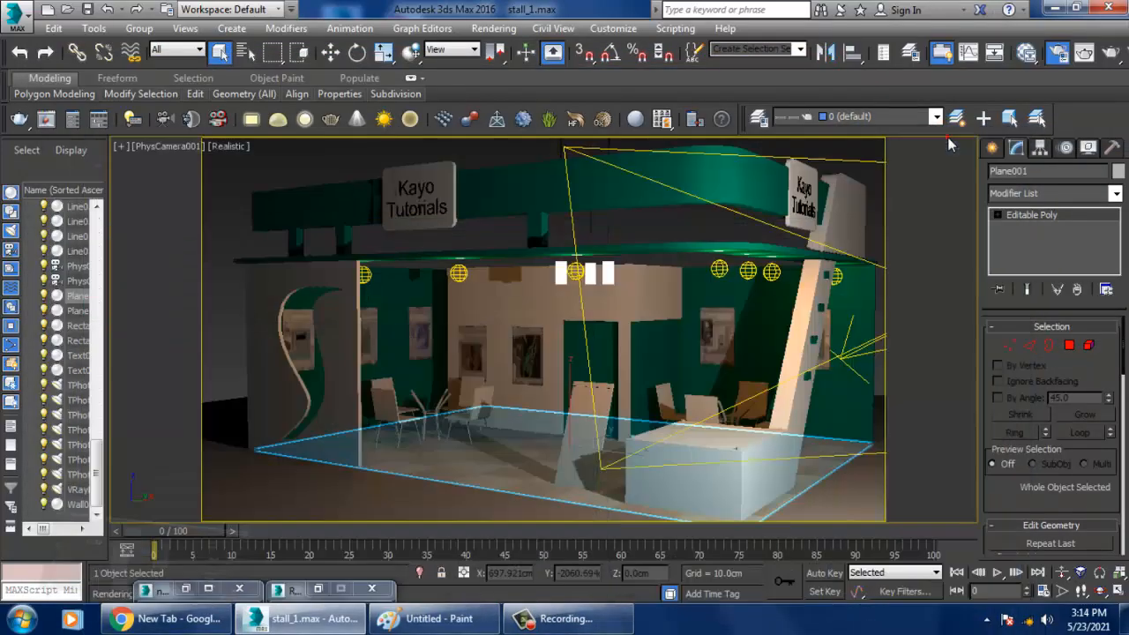
- Set the multiplier of the large plane light VRayLight001 to 3 and deselect it
click(883, 173)
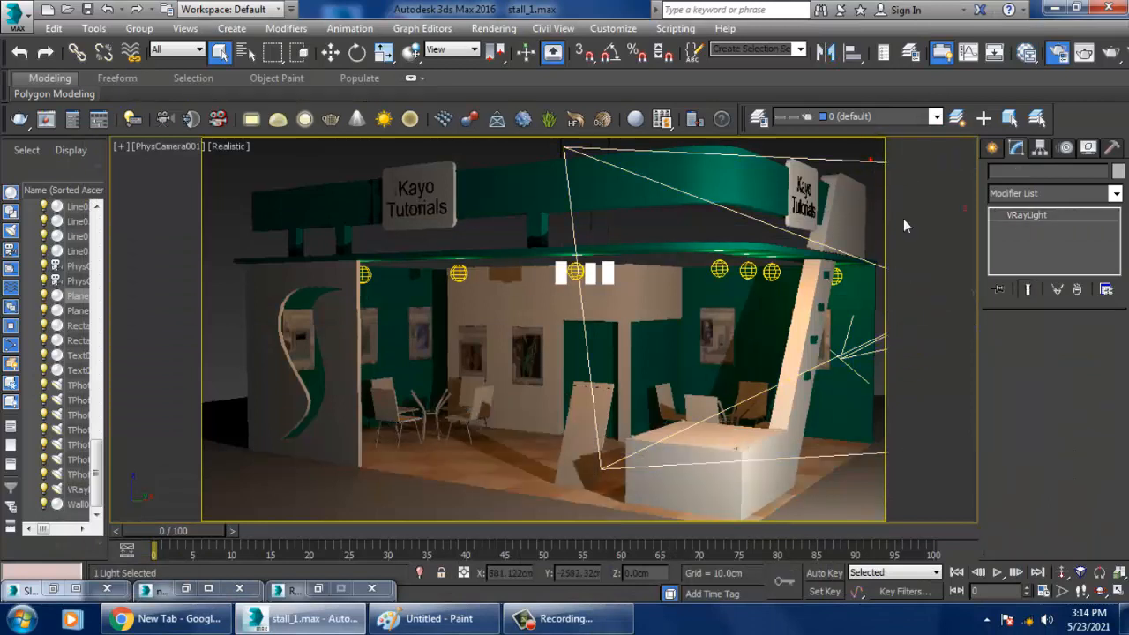
drag(1014, 375, 1030, 590)
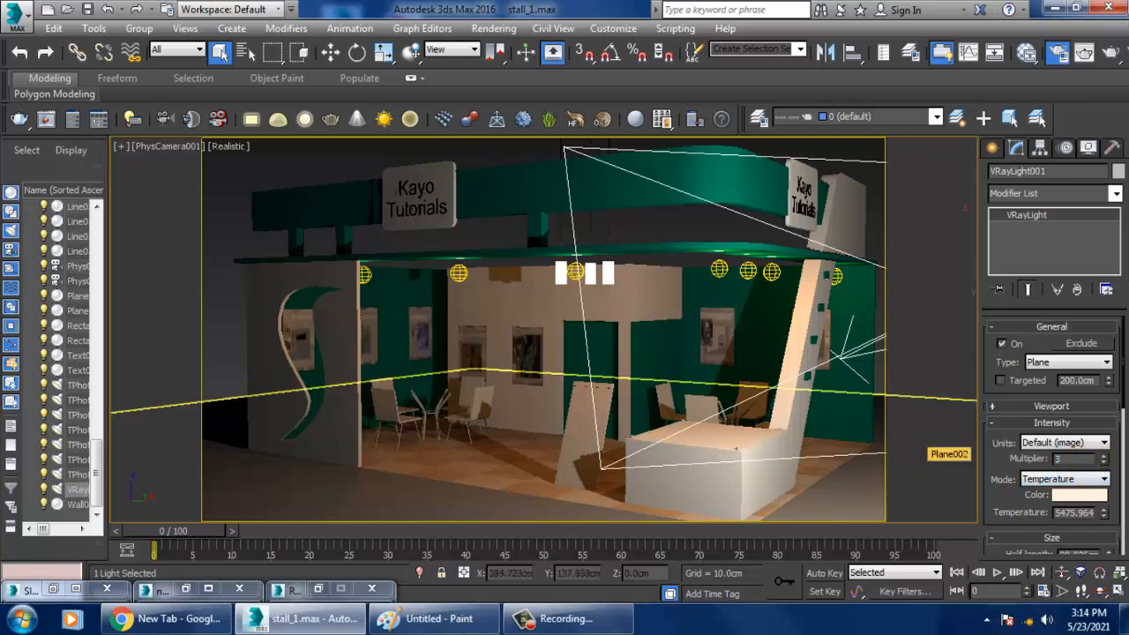
key(Return)
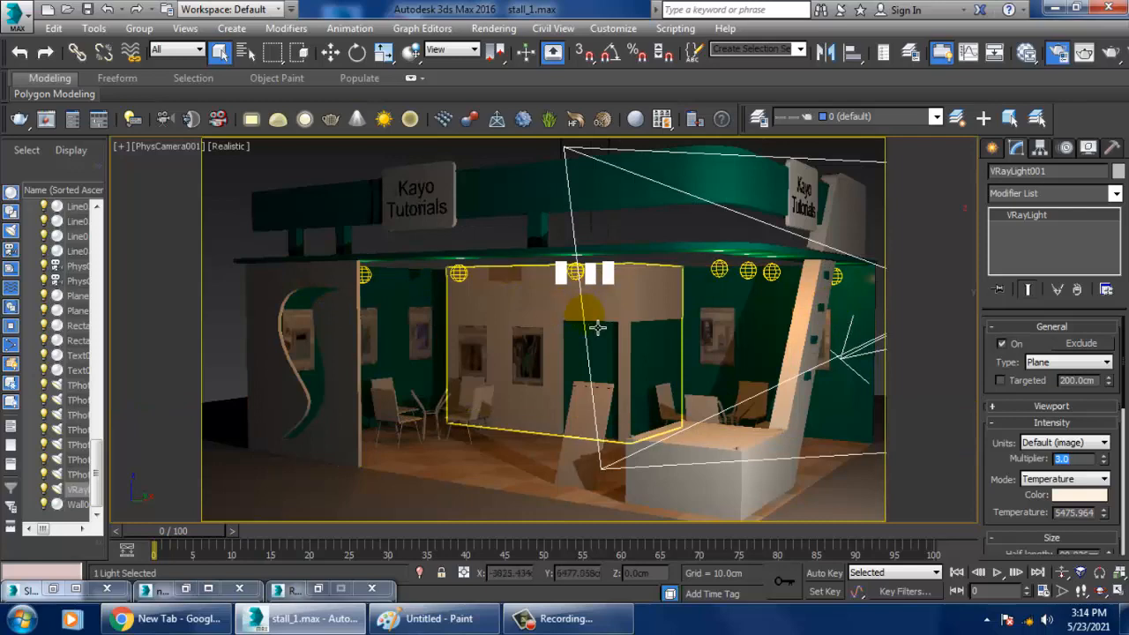
click(359, 161)
- In the Perspective view, mirror the plane light VRayLight001 about the X axis as a copy
key(p)
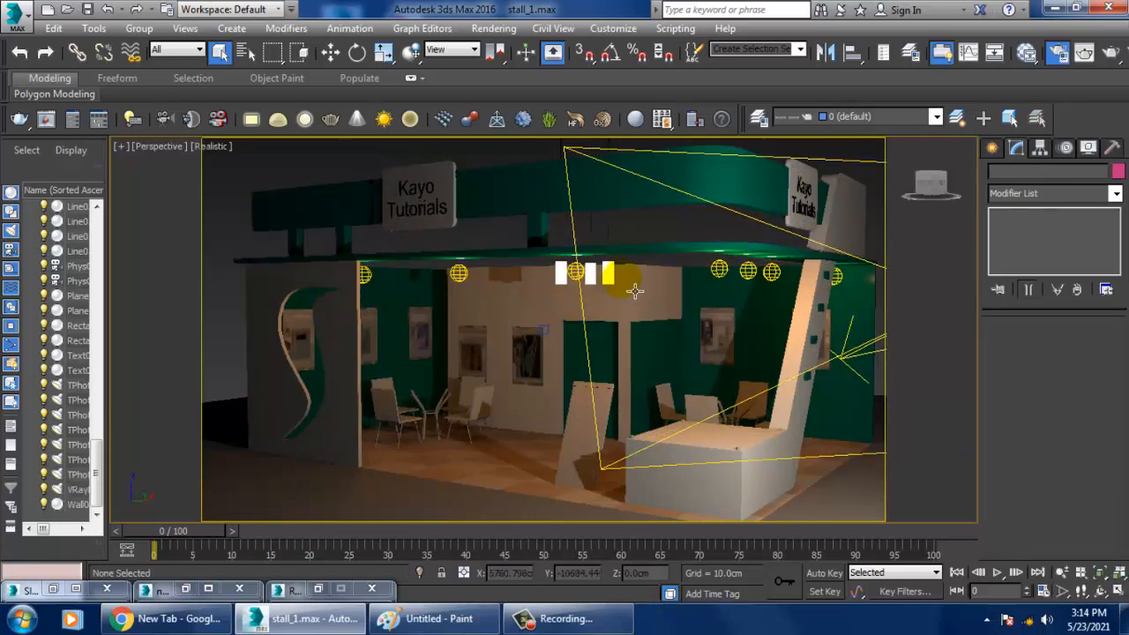
scroll(635, 291, down, 5)
alt+middle_drag(470, 235, 711, 327)
click(706, 329)
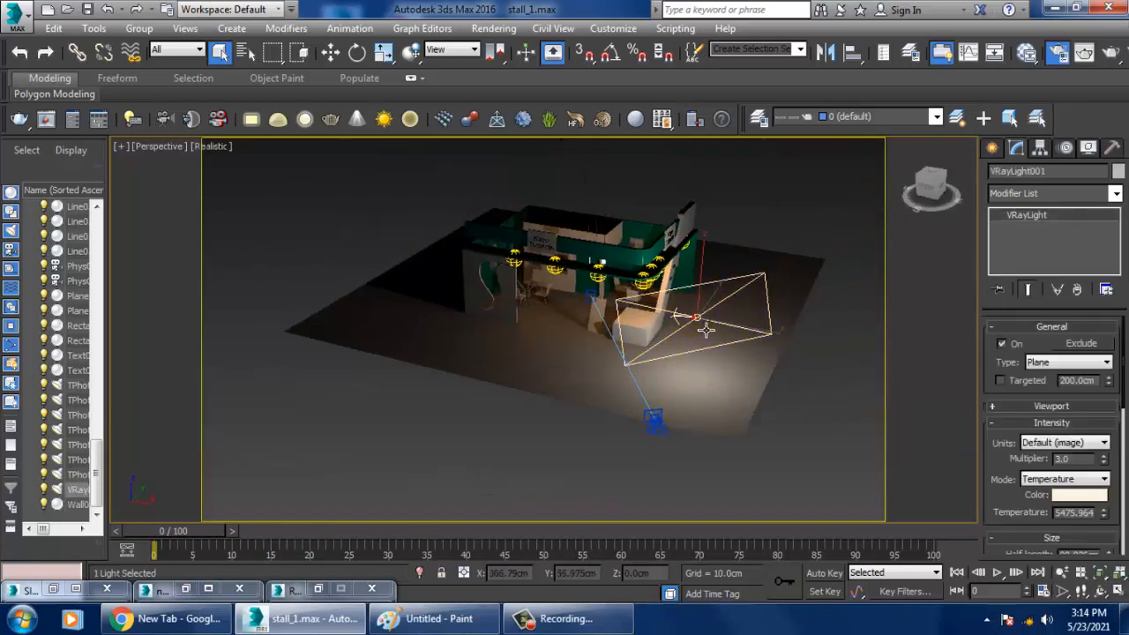
key(w)
key(ctrl+l)
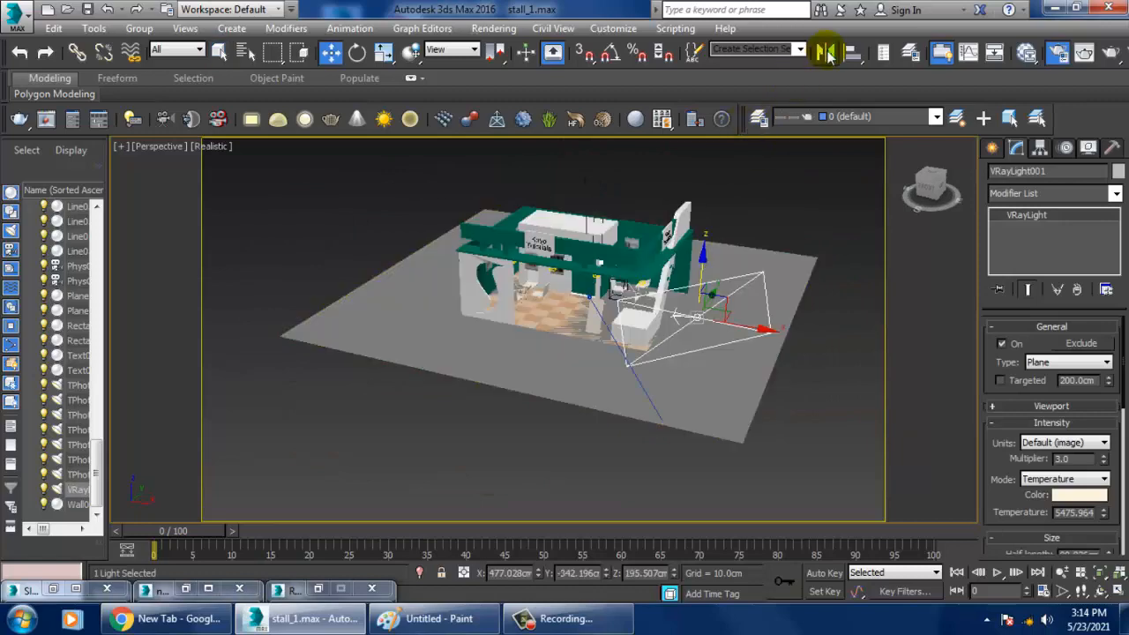
click(825, 52)
click(546, 350)
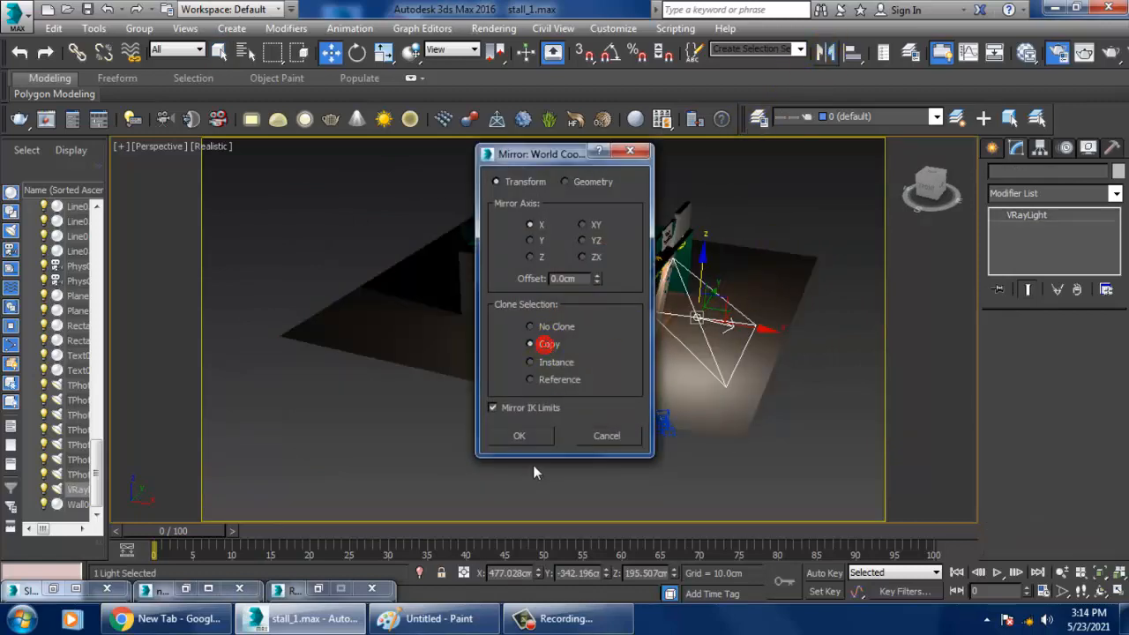
click(522, 434)
- Move the mirrored light beside the S-shaped cutout wall, to about X -301 cm, Y -543 cm, and rotate it toward the stall
drag(760, 342, 549, 277)
alt+middle_drag(546, 278, 519, 293)
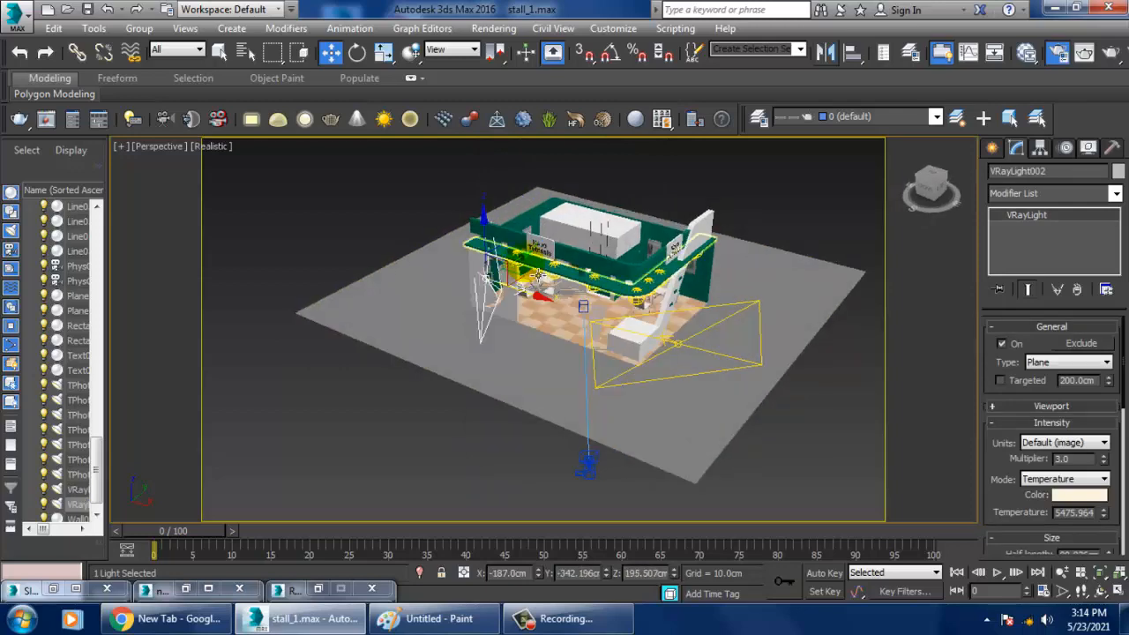
drag(528, 271, 486, 296)
alt+middle_drag(486, 296, 608, 288)
key(e)
drag(507, 329, 479, 319)
key(w)
alt+middle_drag(589, 338, 514, 353)
scroll(514, 353, up, 5)
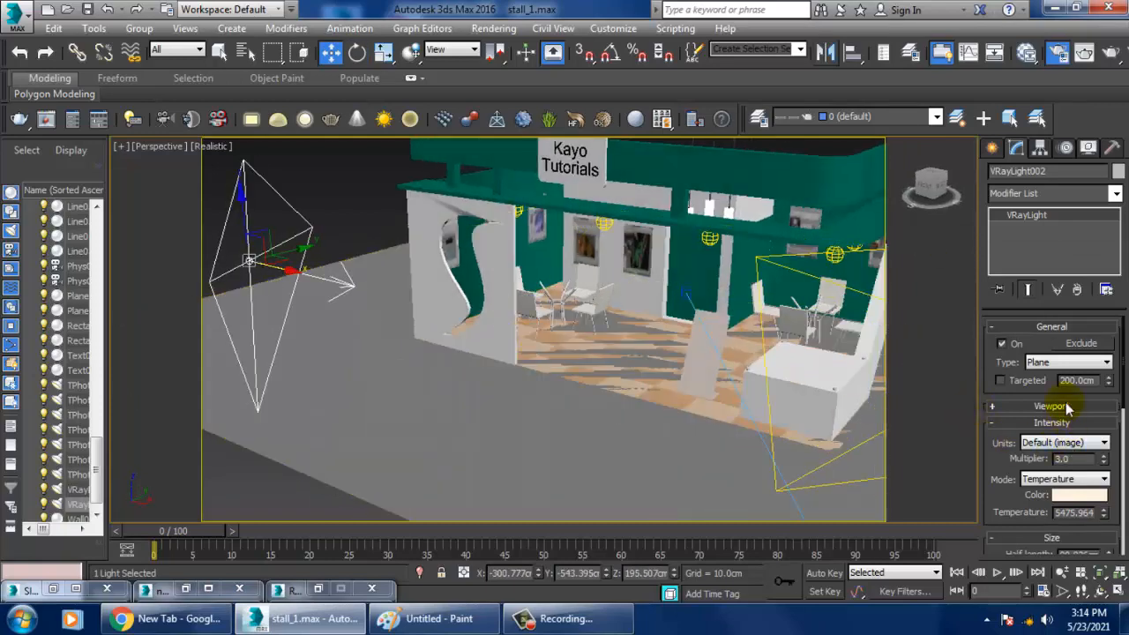
- Set the mirrored light's multiplier to 1 and turn off its Cast shadows option
drag(1082, 461, 988, 458)
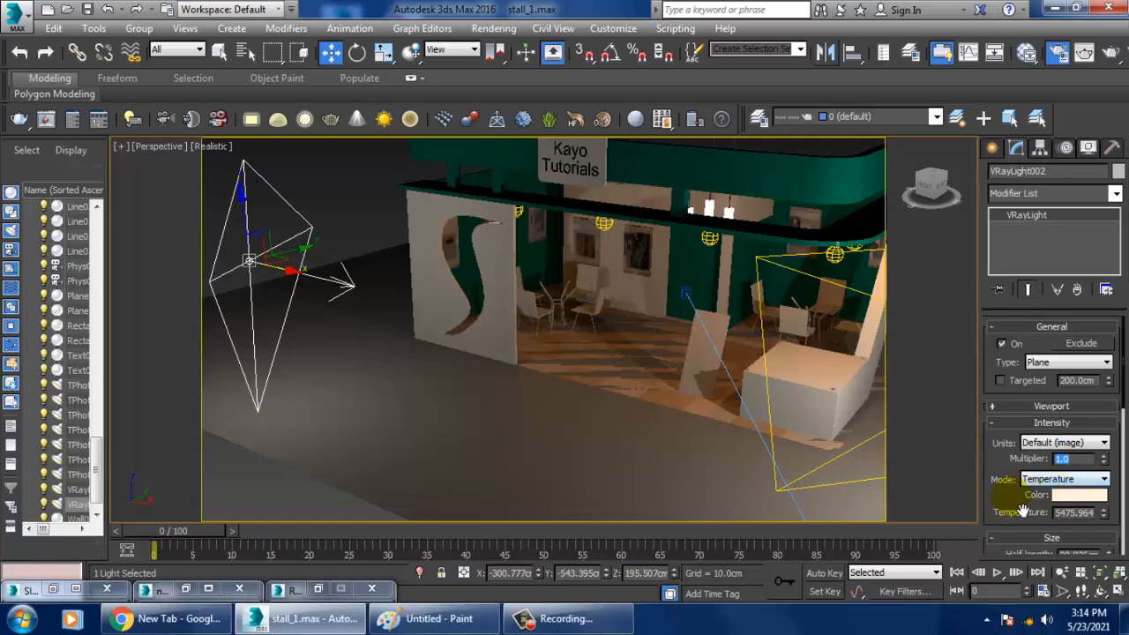
scroll(1004, 379, down, 4)
click(1034, 428)
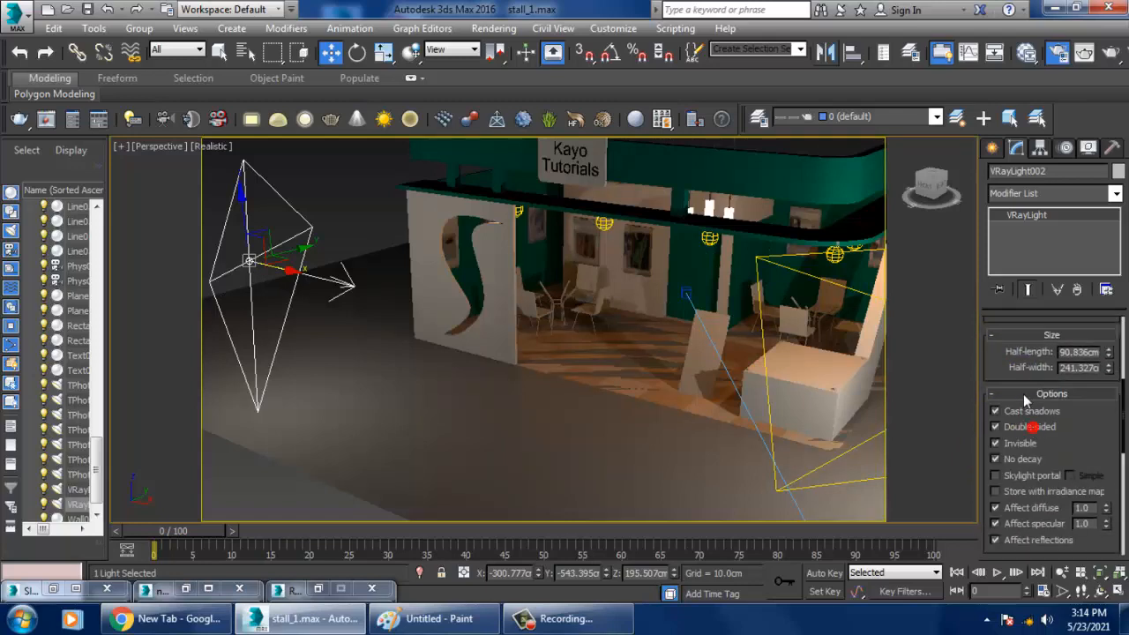
click(997, 411)
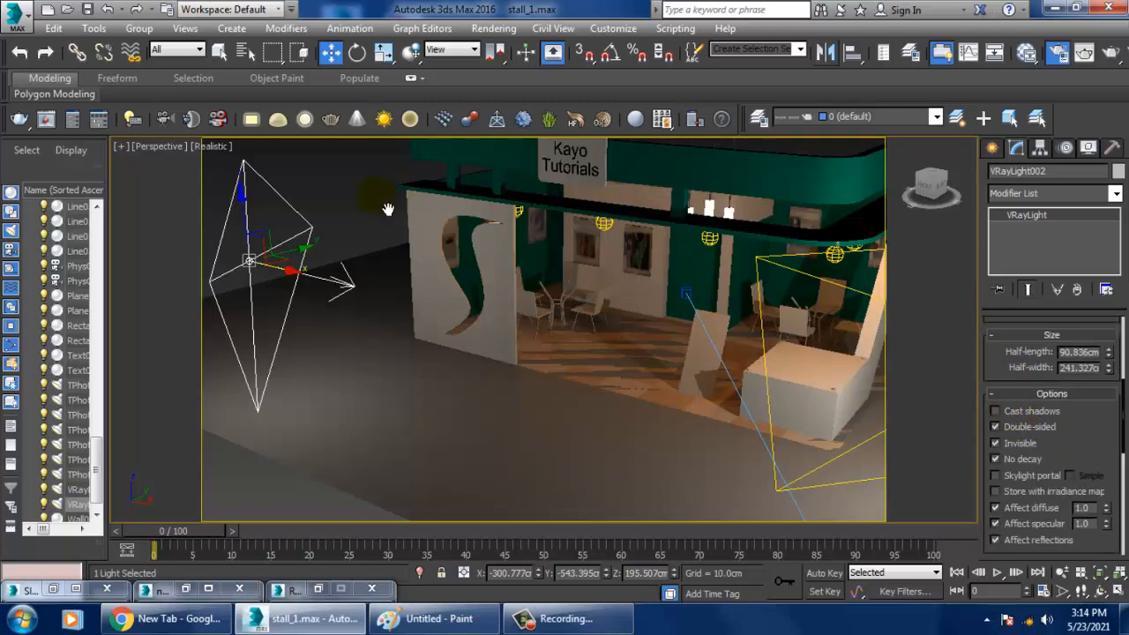
- Return to the physical camera view, test render the stall with the second light, and close the V-Ray frame buffer
click(355, 187)
key(c)
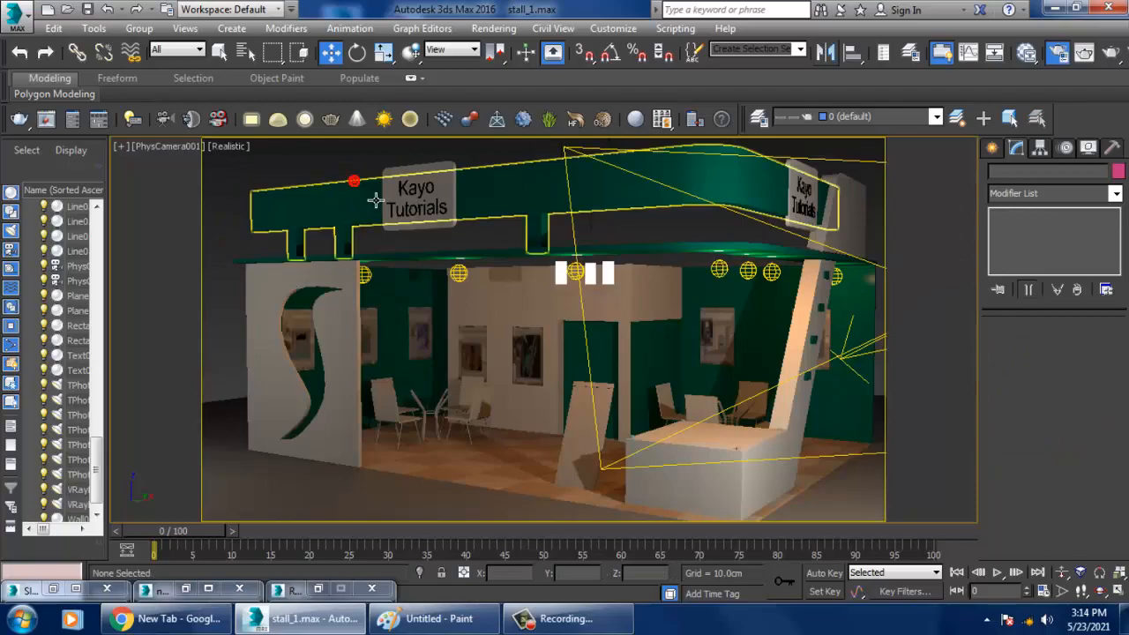
click(494, 29)
click(505, 48)
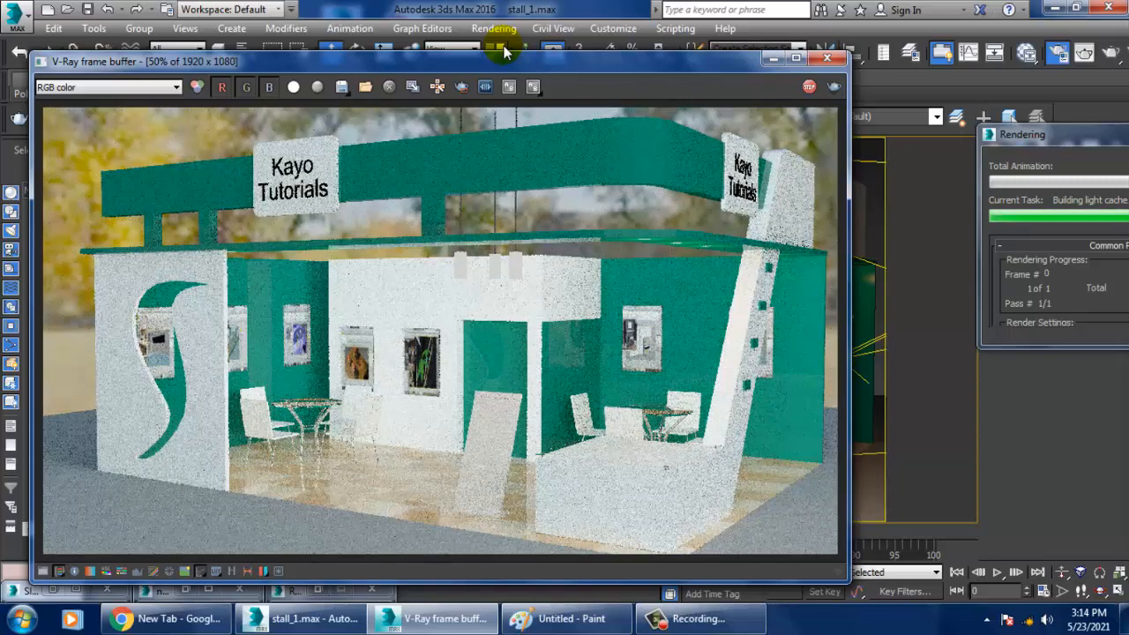
click(827, 59)
- Set the original plane light VRayLight001 to multiplier 2 and a warmer color temperature of about 4162
click(854, 367)
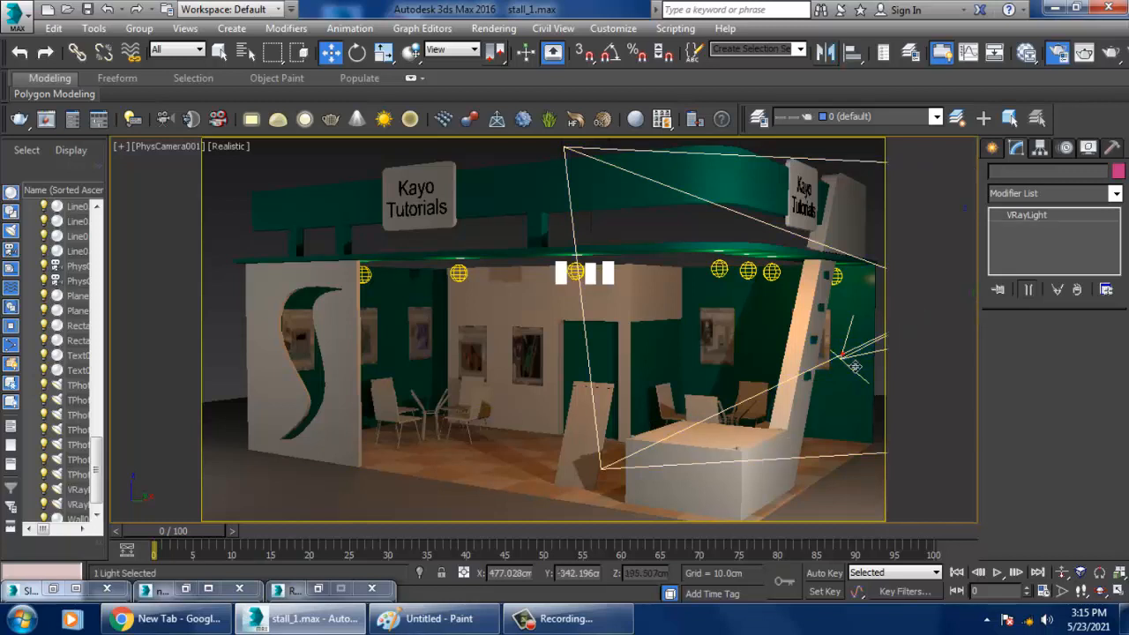
drag(1033, 547, 1046, 626)
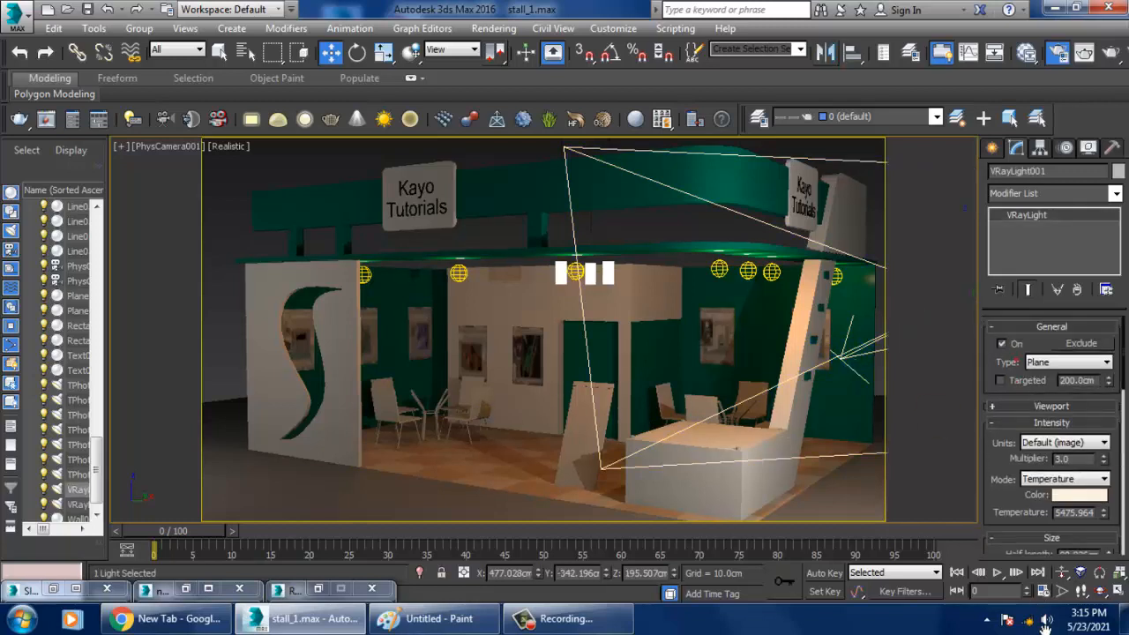
drag(1084, 459, 958, 466)
text(2)
key(Return)
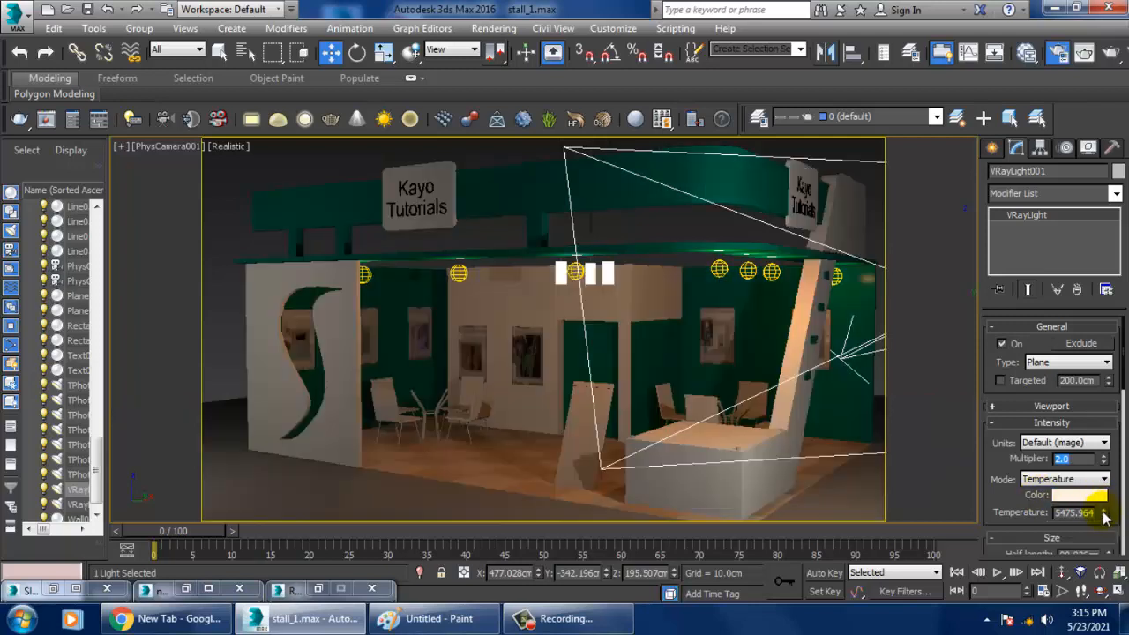
drag(1123, 538, 1122, 544)
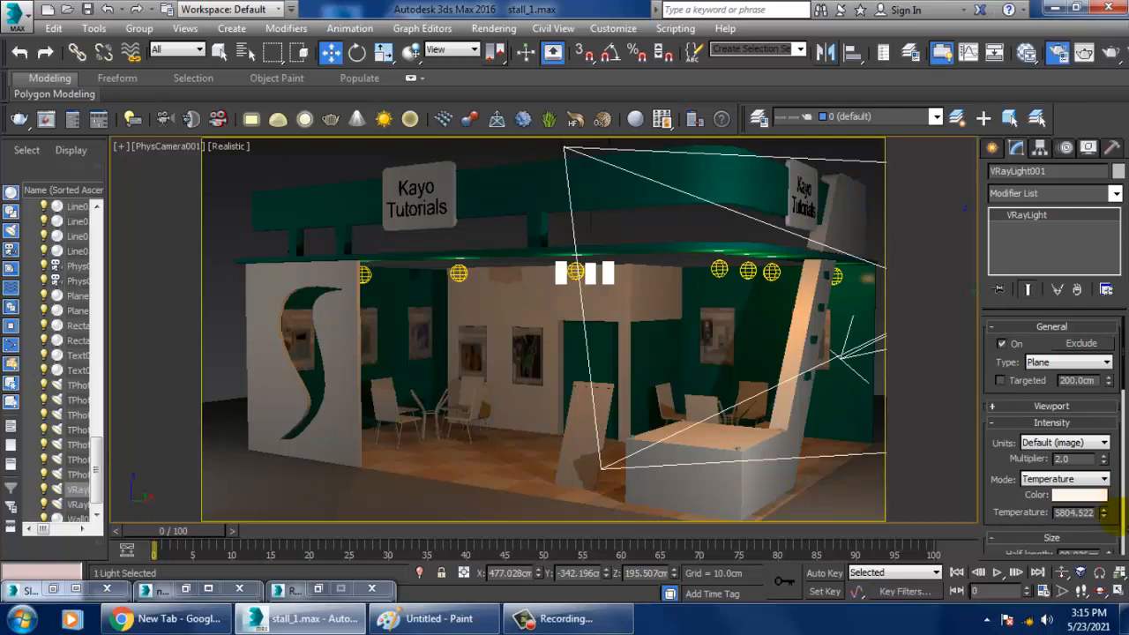
drag(1107, 515, 1107, 519)
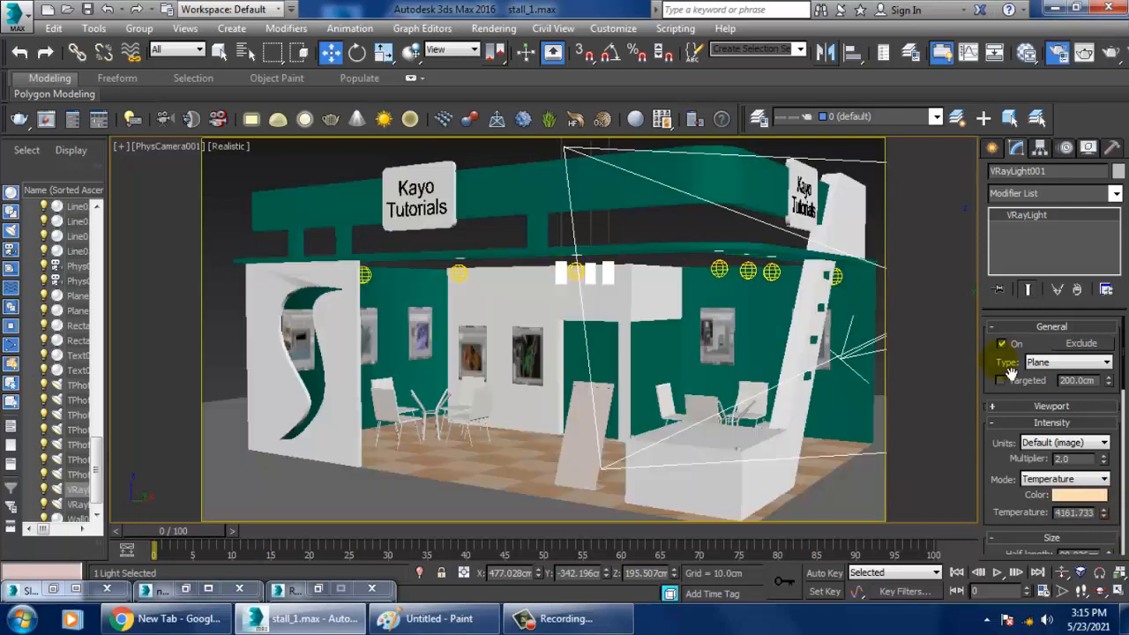
- Test render the camera view with the adjusted VRayLight001 settings and close the V-Ray frame buffer
click(493, 28)
click(507, 45)
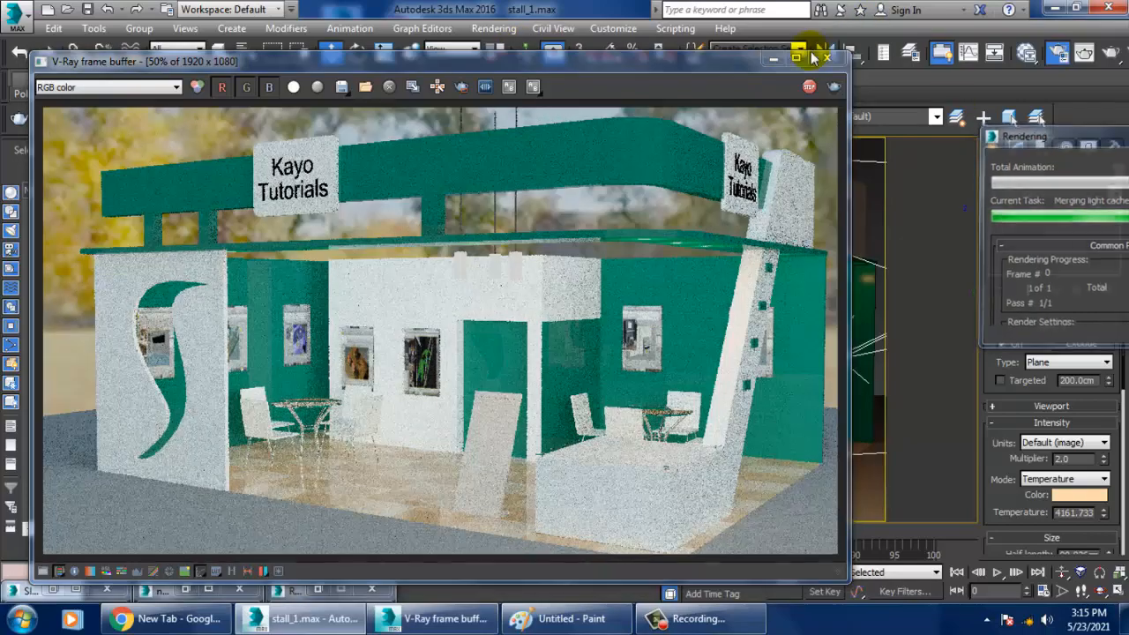
click(827, 58)
- Set the area to render to Region in the common render settings and move the Render Setup window off the region frame
click(496, 30)
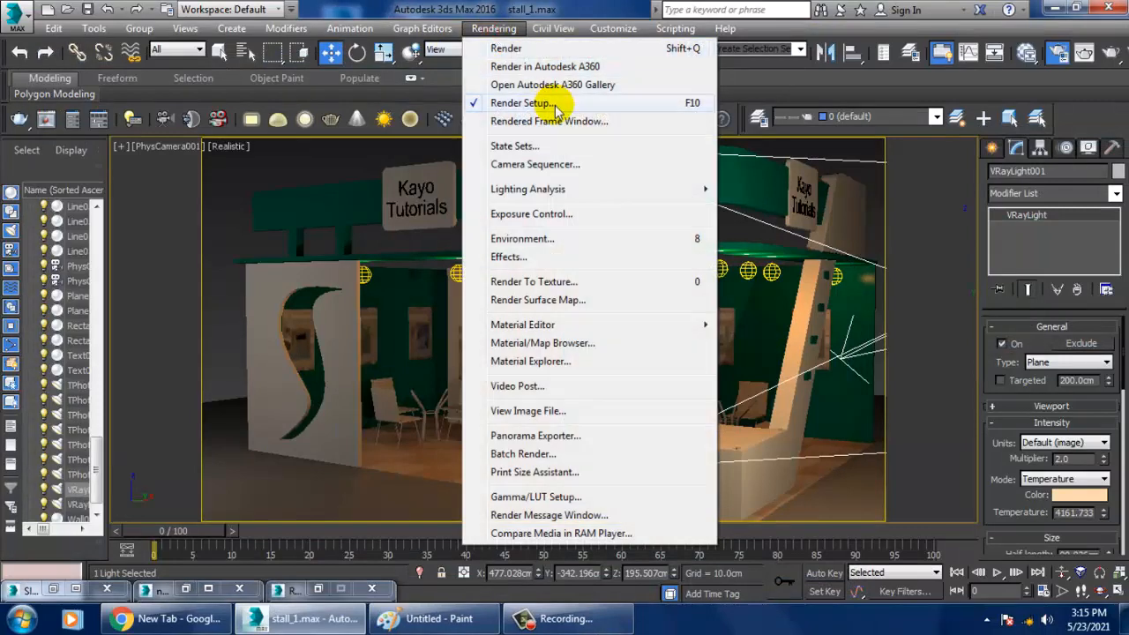
click(548, 104)
click(506, 31)
click(533, 103)
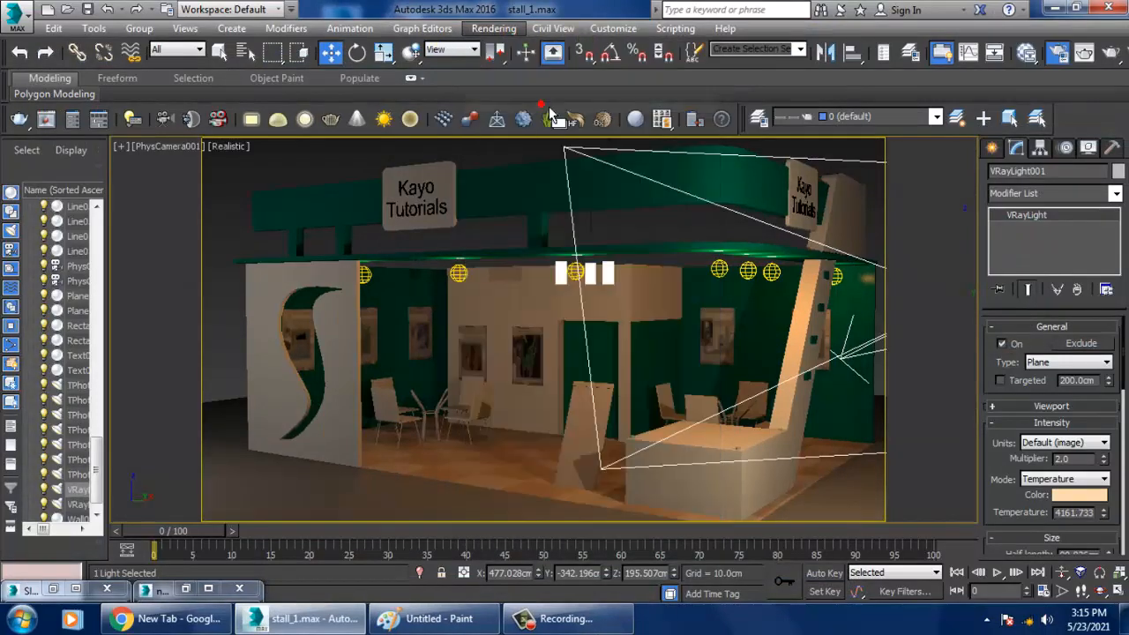
click(194, 167)
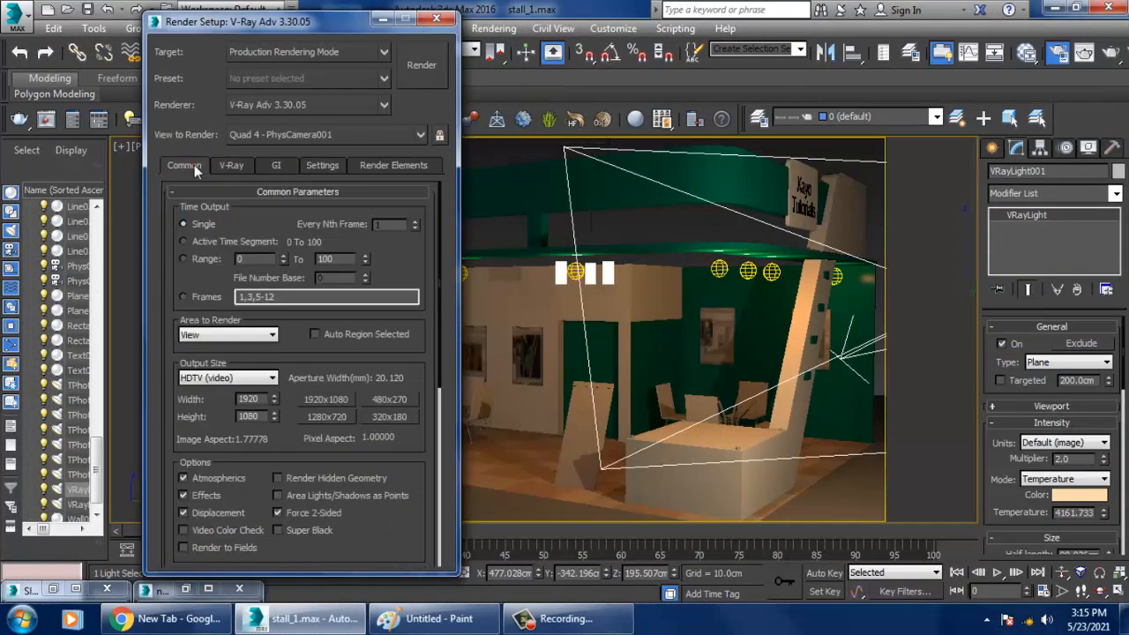
click(251, 338)
click(236, 376)
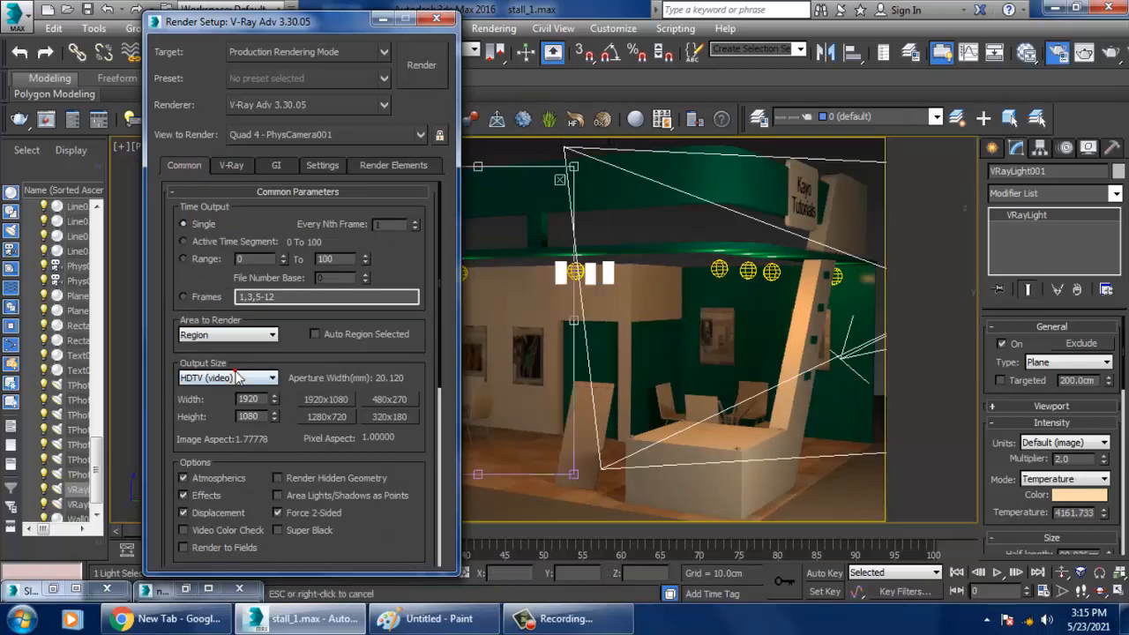
drag(300, 21, 132, 387)
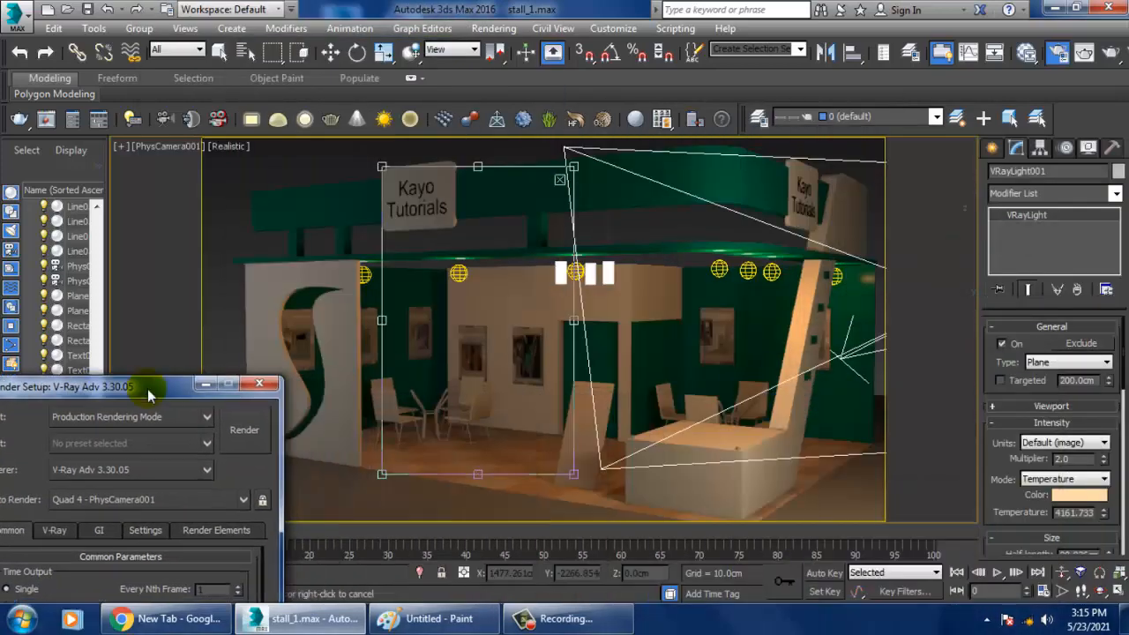
- Widen the render region and lower it over the stall's interior and front counter, test render it, and close the frame buffer
drag(580, 323, 794, 344)
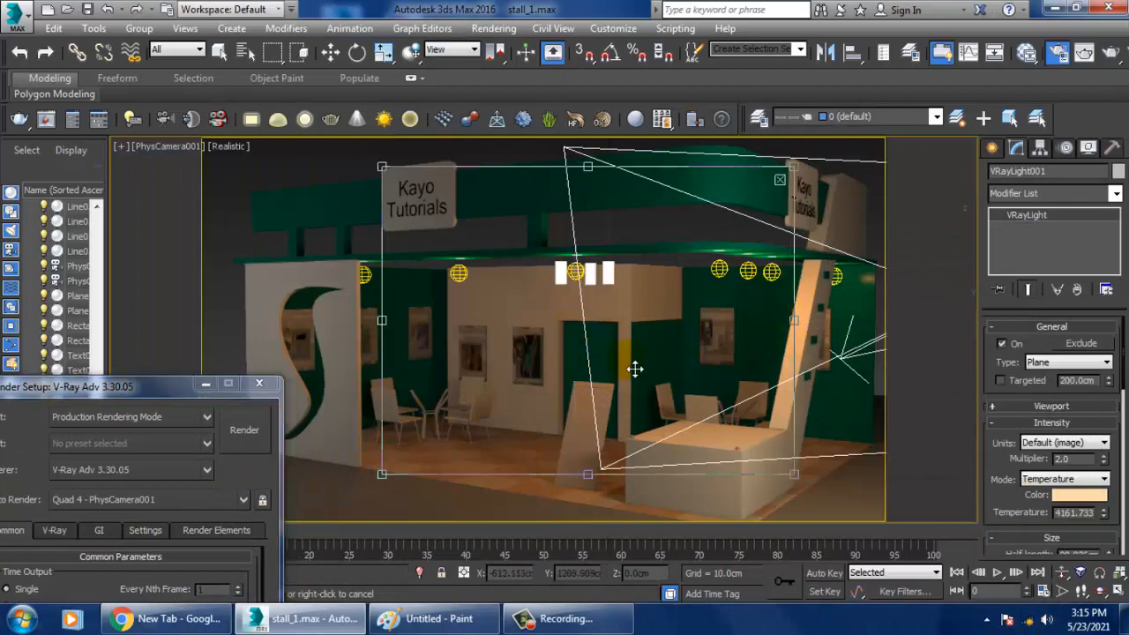
drag(635, 368, 624, 412)
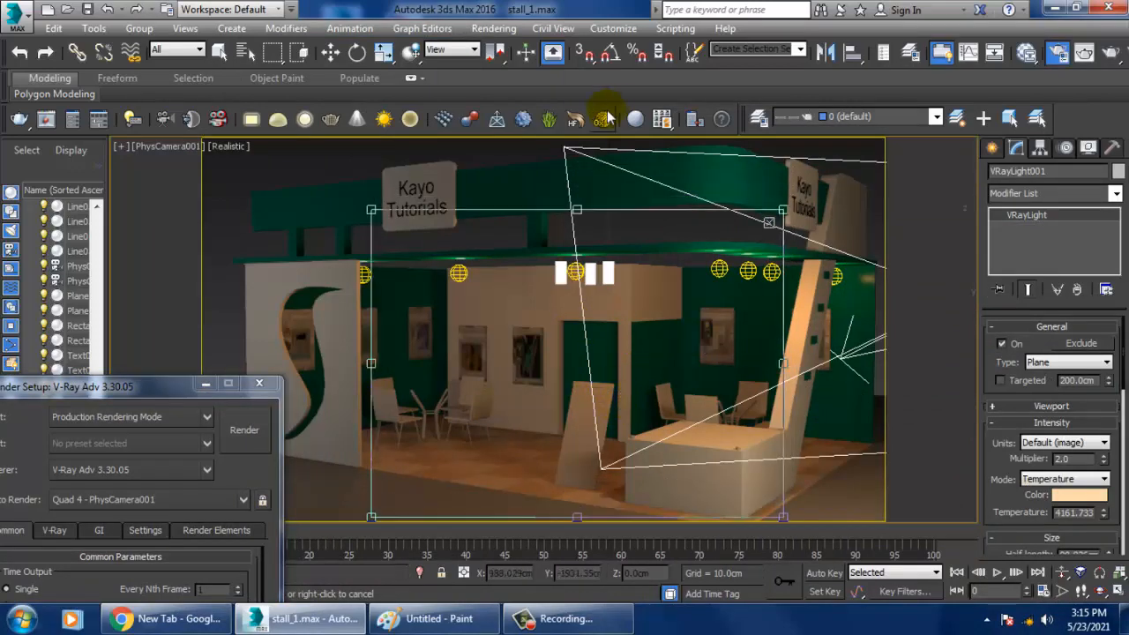
click(493, 27)
click(496, 45)
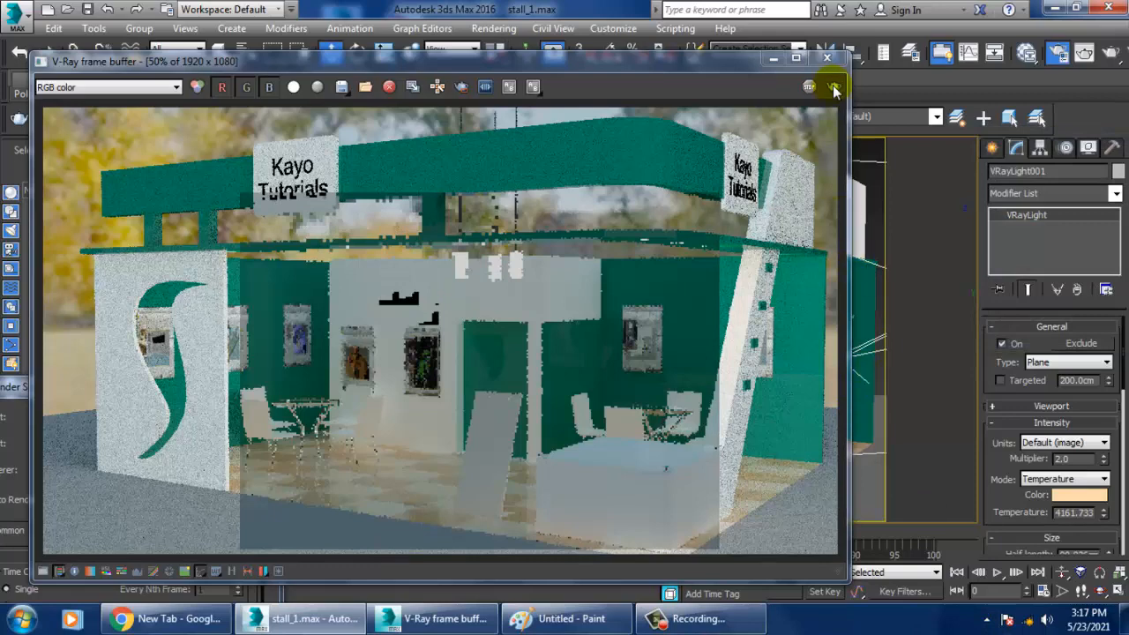
click(827, 57)
- Select the front counter's top and add a new VRayMtl node in an empty area of the Slate Material Editor
click(717, 447)
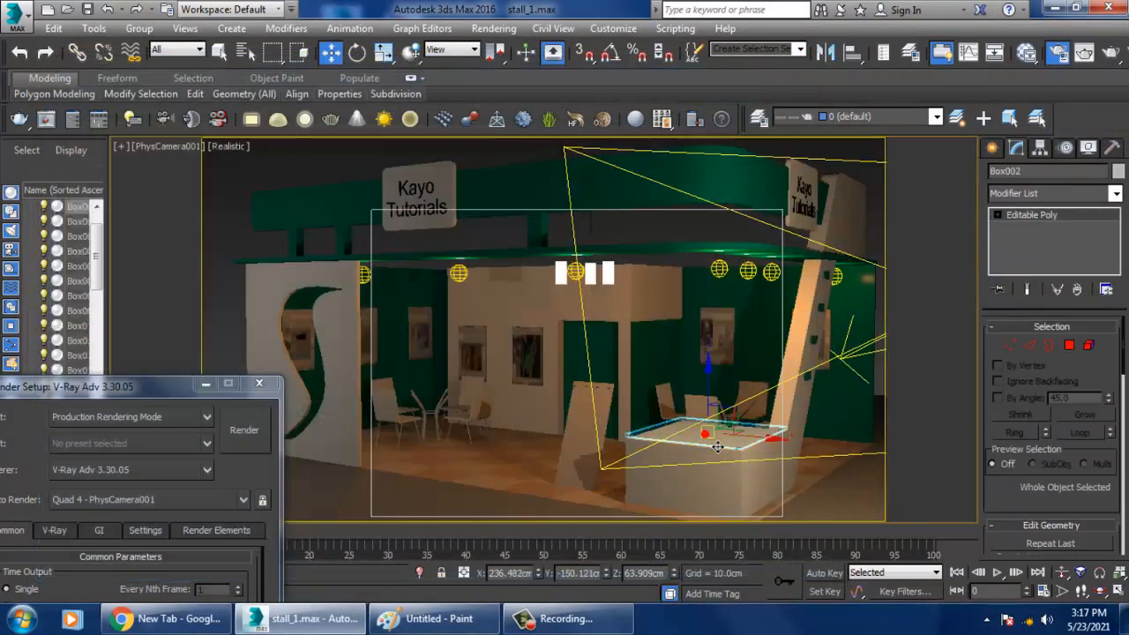
key(m)
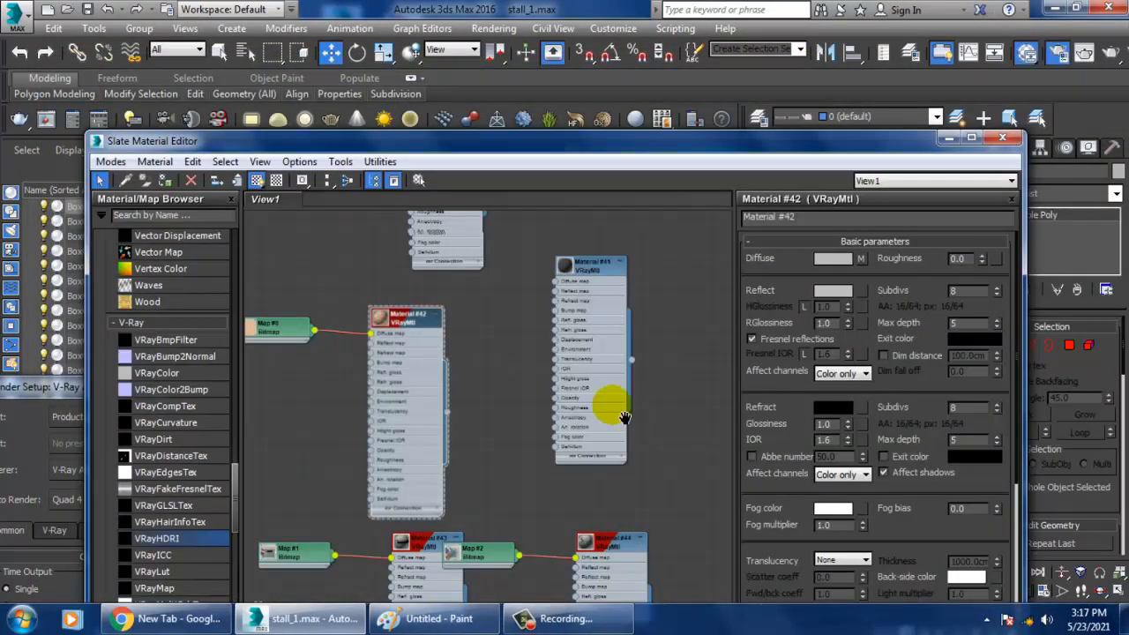
middle_drag(625, 528, 618, 283)
scroll(581, 480, down, 1)
middle_drag(583, 507, 590, 255)
scroll(589, 450, down, 1)
middle_drag(589, 454, 565, 315)
scroll(571, 459, down, 1)
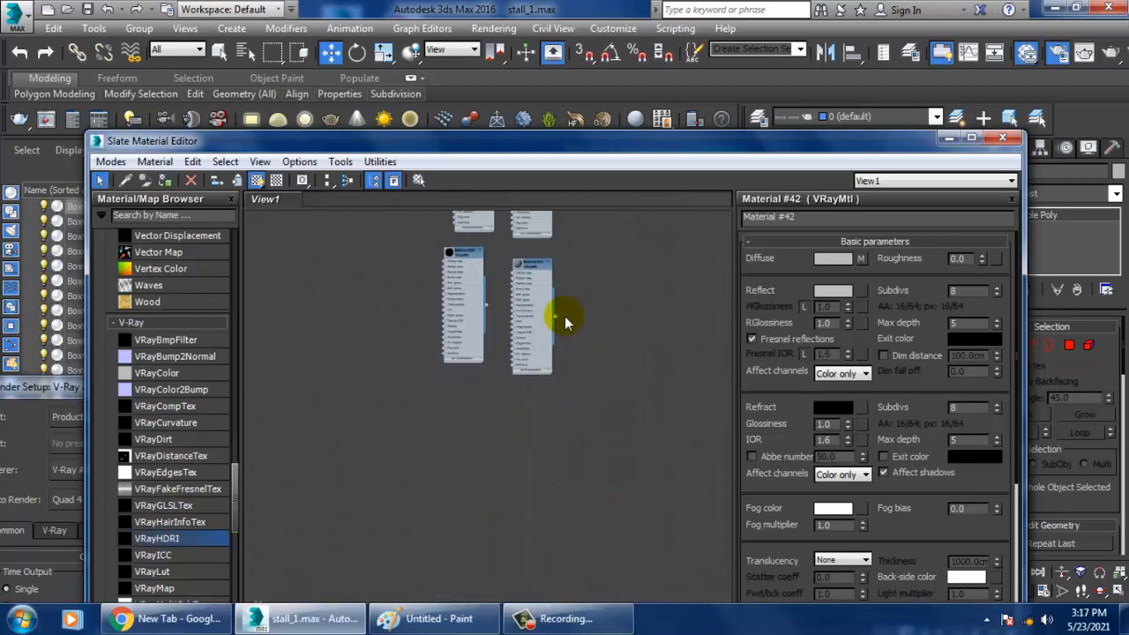
drag(236, 488, 236, 332)
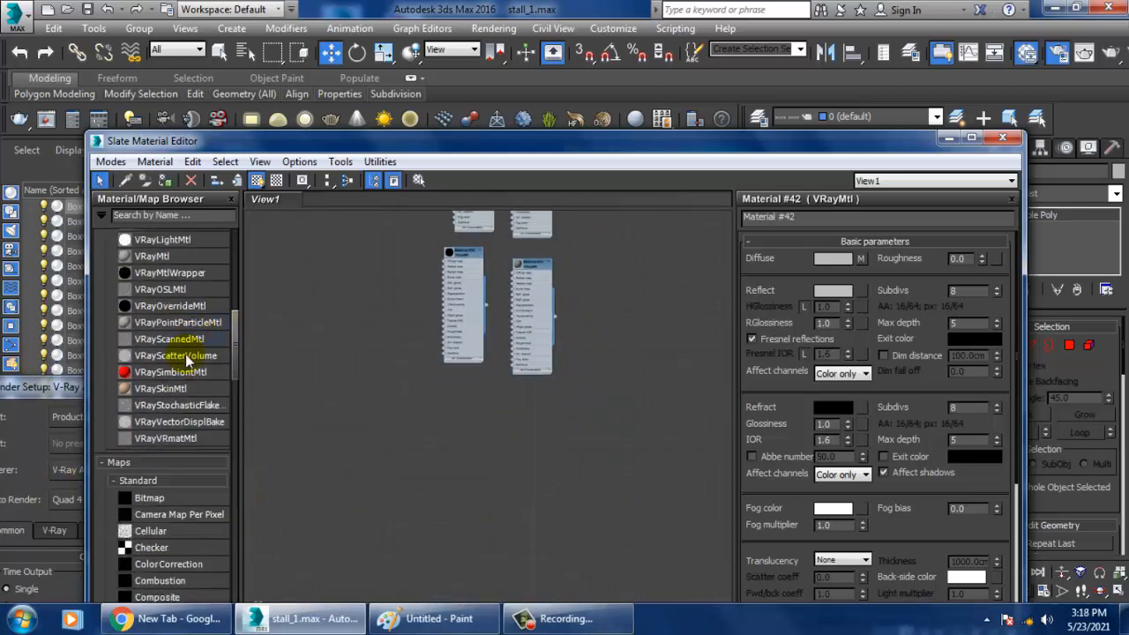
drag(172, 257, 399, 399)
scroll(472, 402, up, 3)
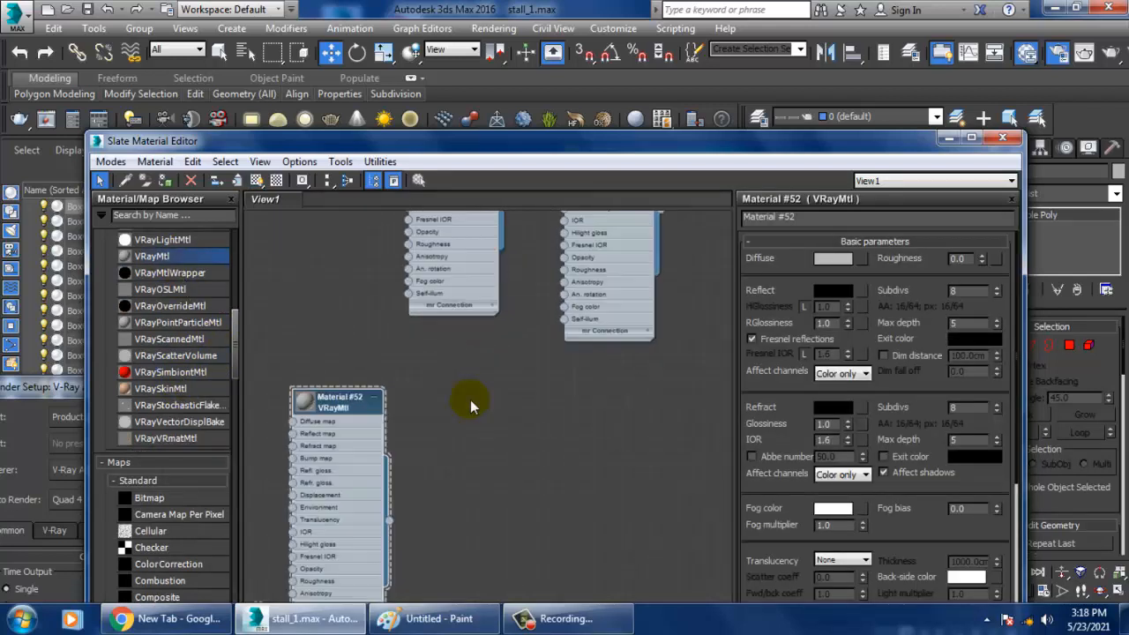
middle_drag(378, 400, 471, 340)
- Darken the new VRayMtl's diffuse color to grey 104
click(830, 255)
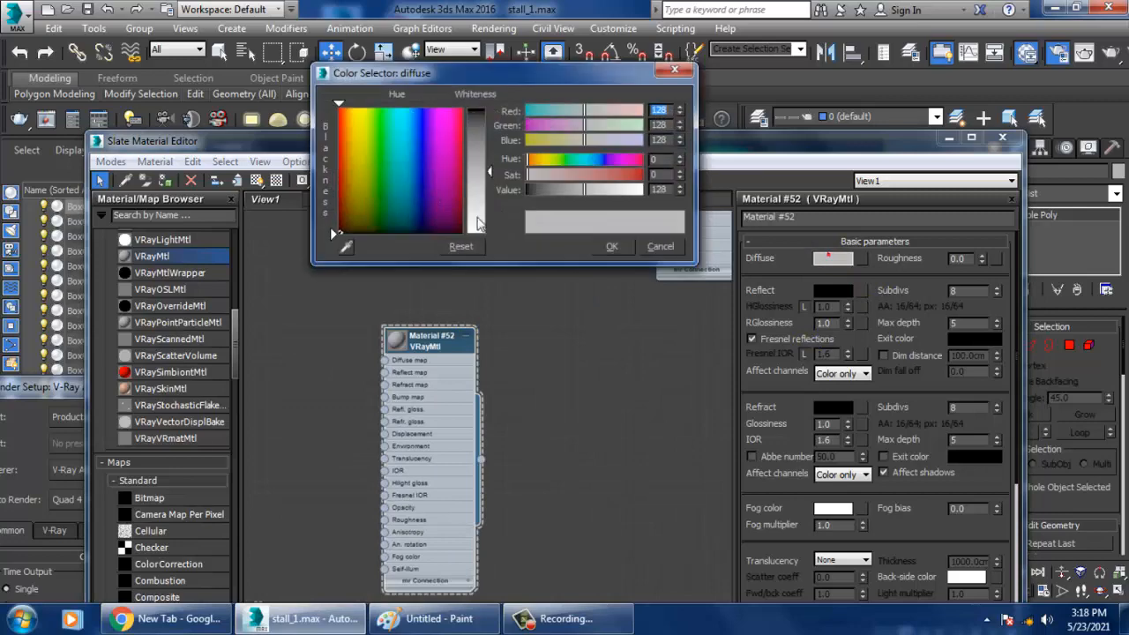
drag(488, 172, 486, 162)
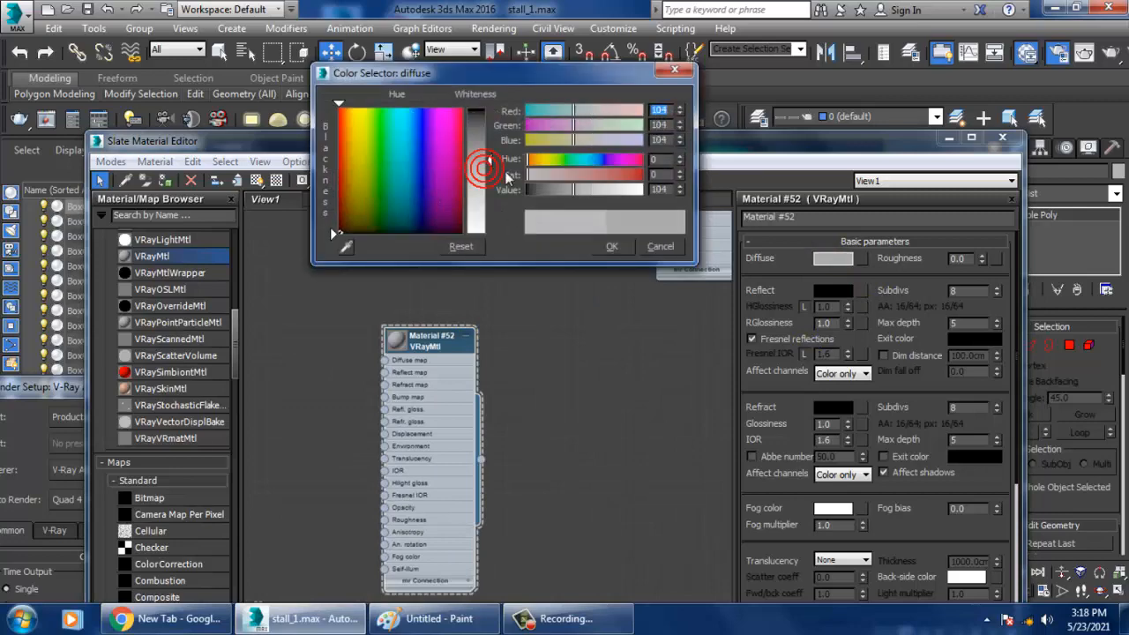
click(615, 248)
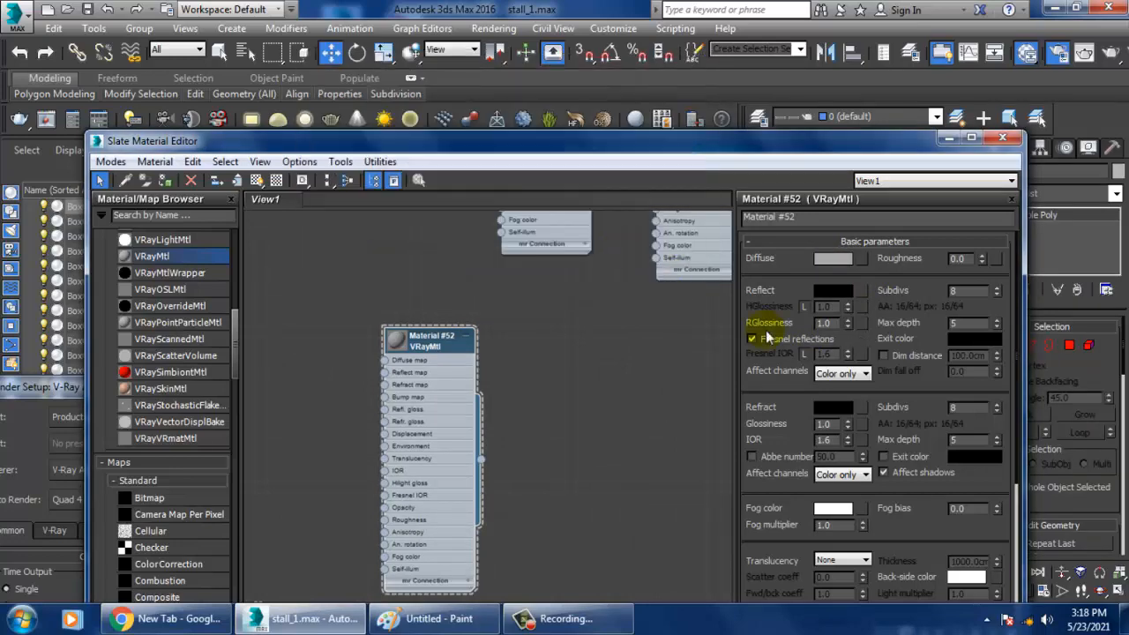
- Raise the new material's refraction color to grey of about 164 and set its refraction IOR to 3
click(833, 407)
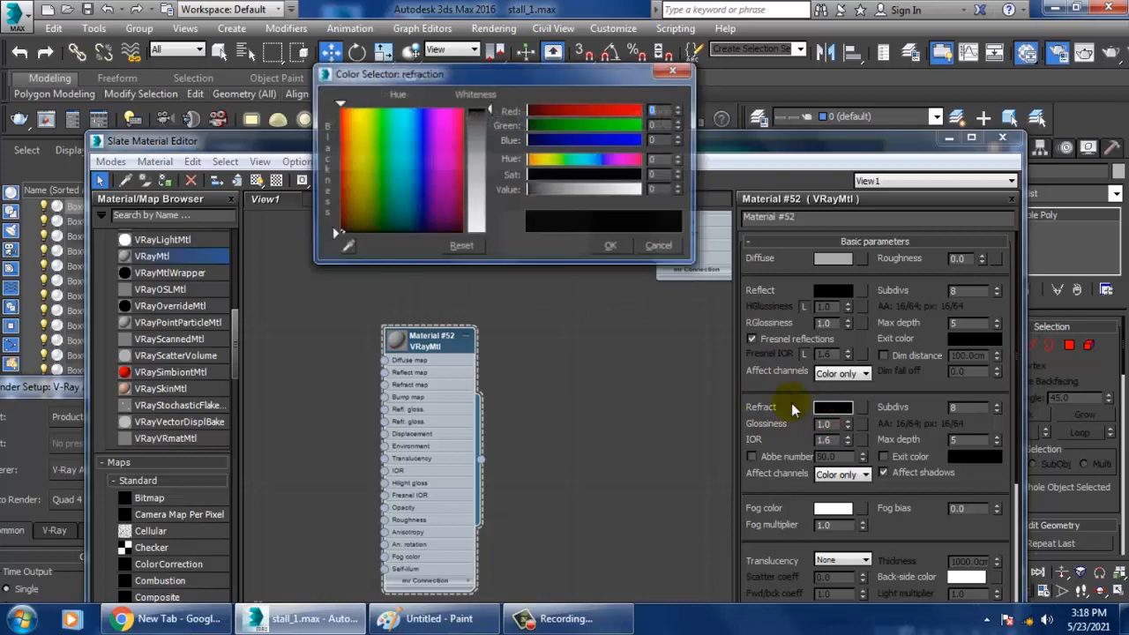
drag(486, 121, 488, 177)
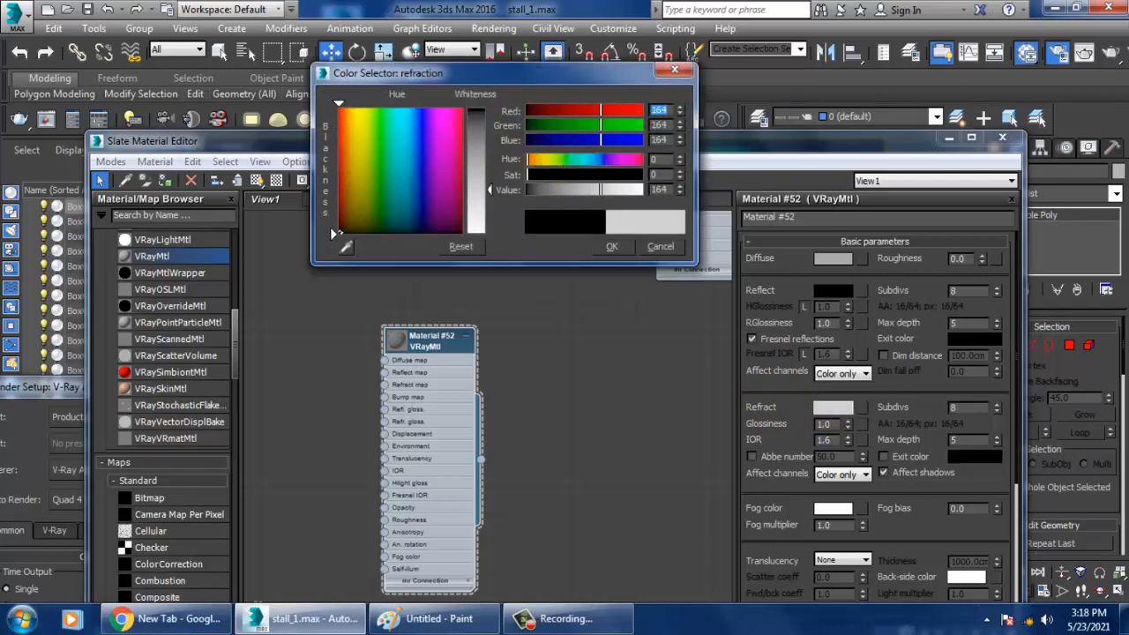
click(612, 247)
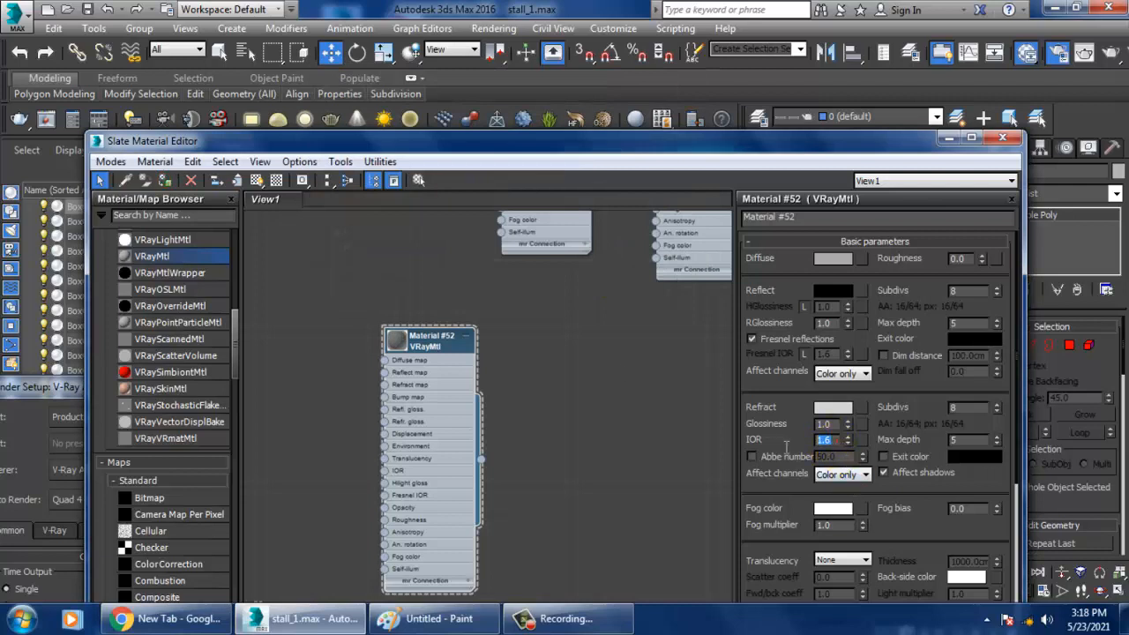
text(3)
key(Return)
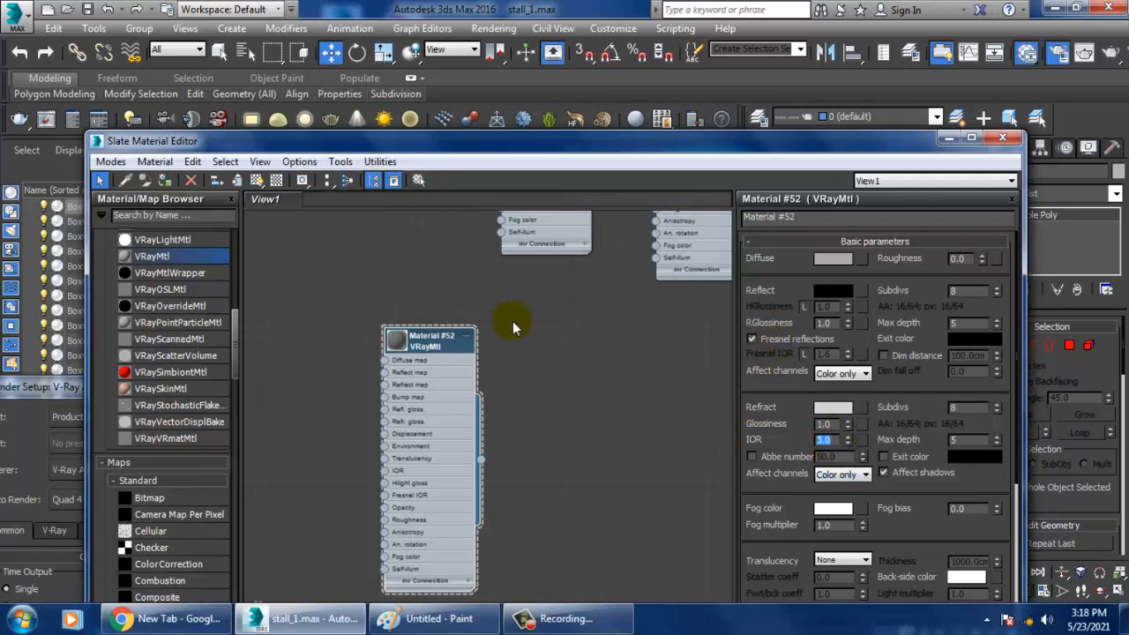
- Apply the new material to the counter top, show it shaded in the viewport, and move the editor aside to check it
click(255, 181)
drag(524, 138, 548, 573)
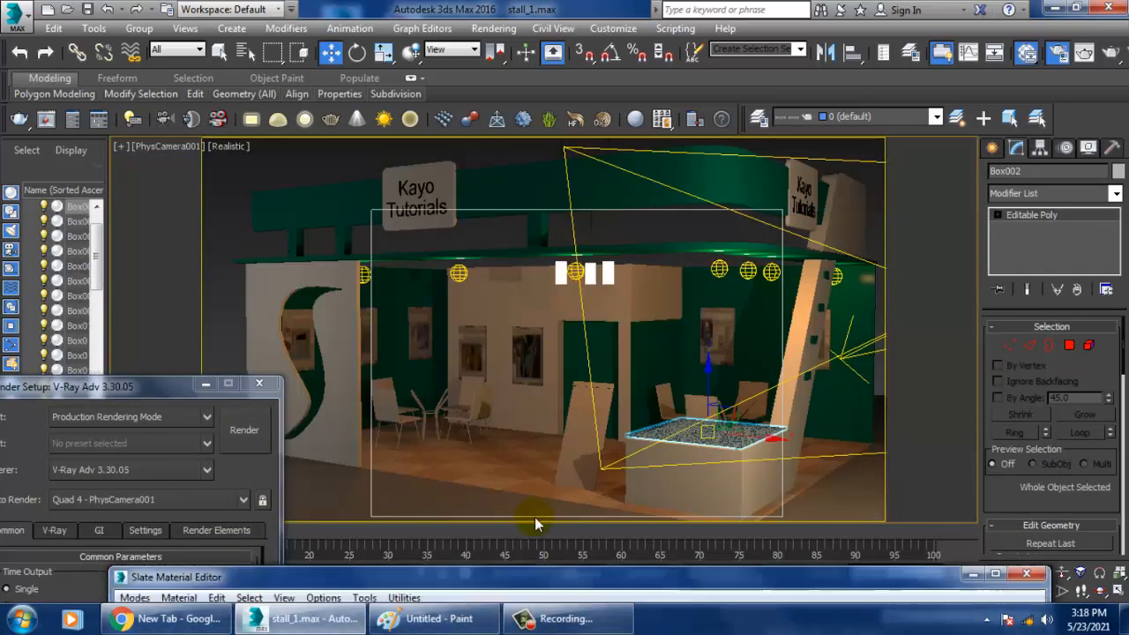
drag(534, 519, 437, 103)
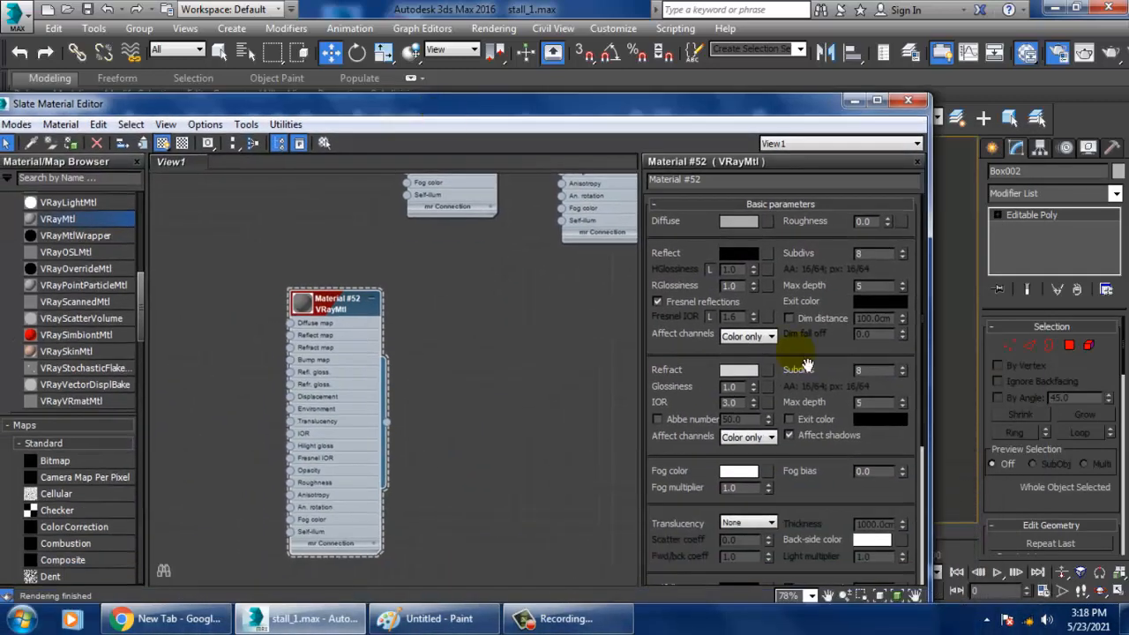
- Set the counter top material's refraction color to grey 208 and its reflection color to about 62
click(737, 371)
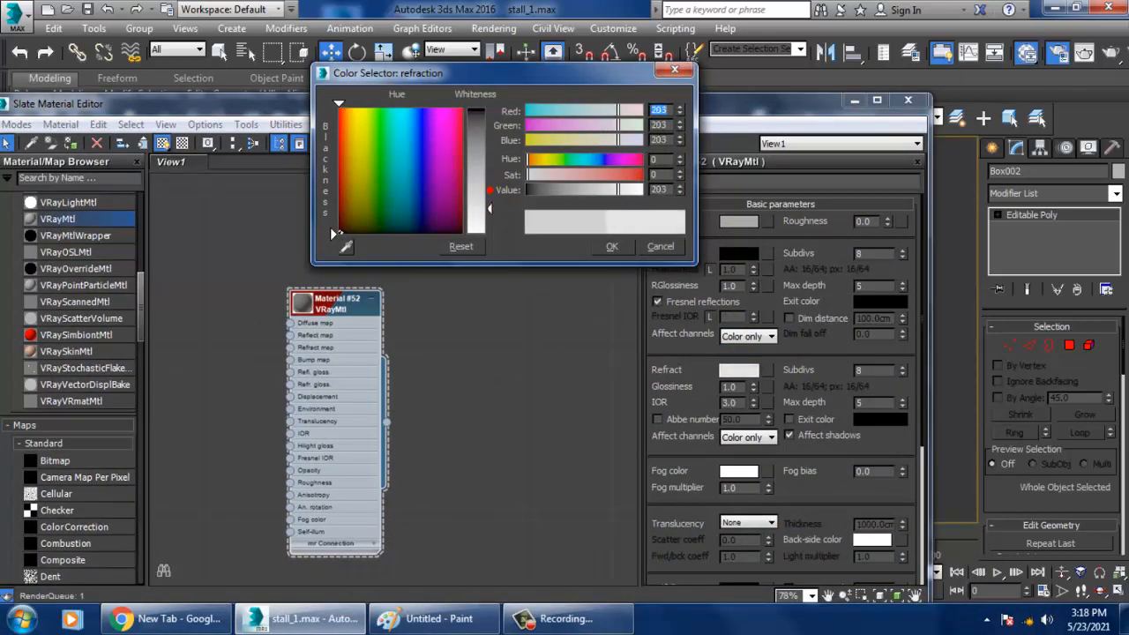
click(611, 247)
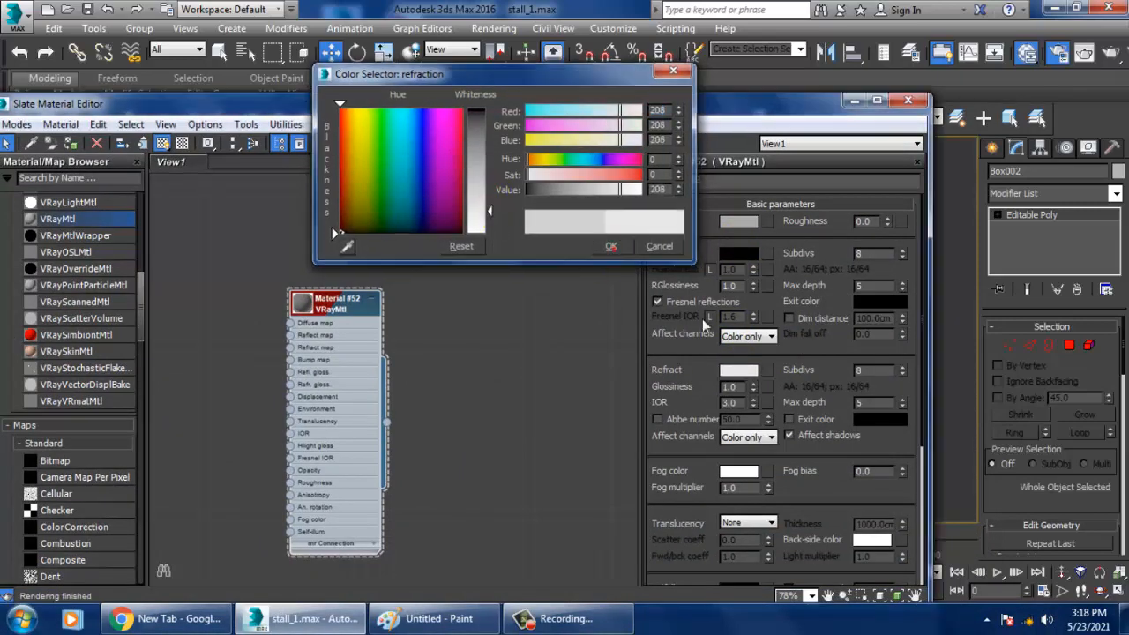
click(734, 254)
drag(500, 141, 490, 139)
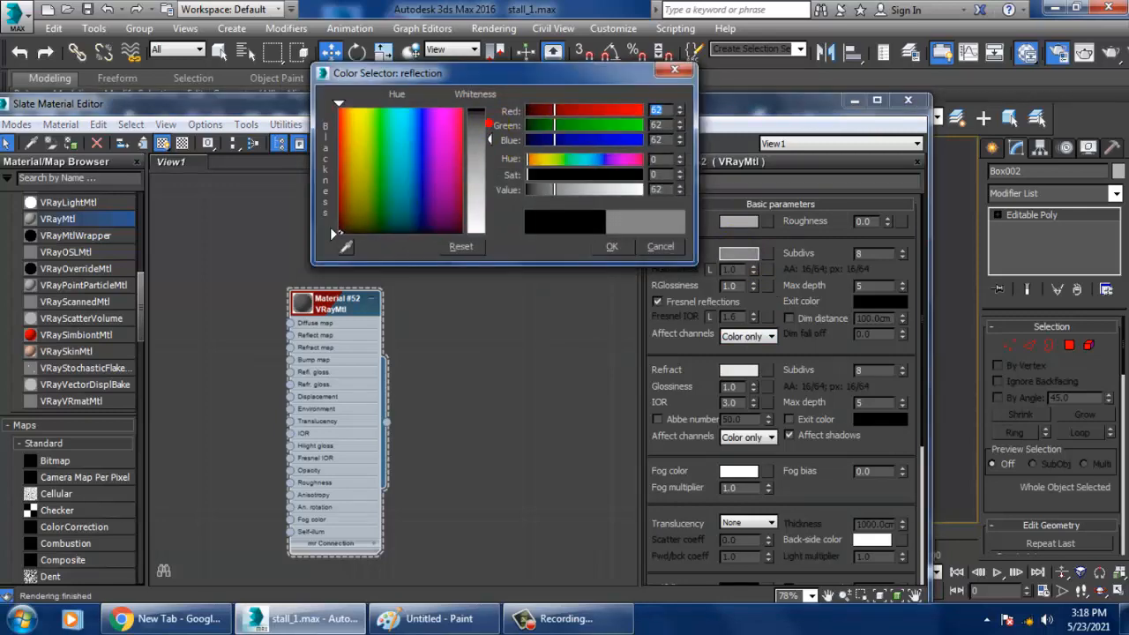
click(611, 246)
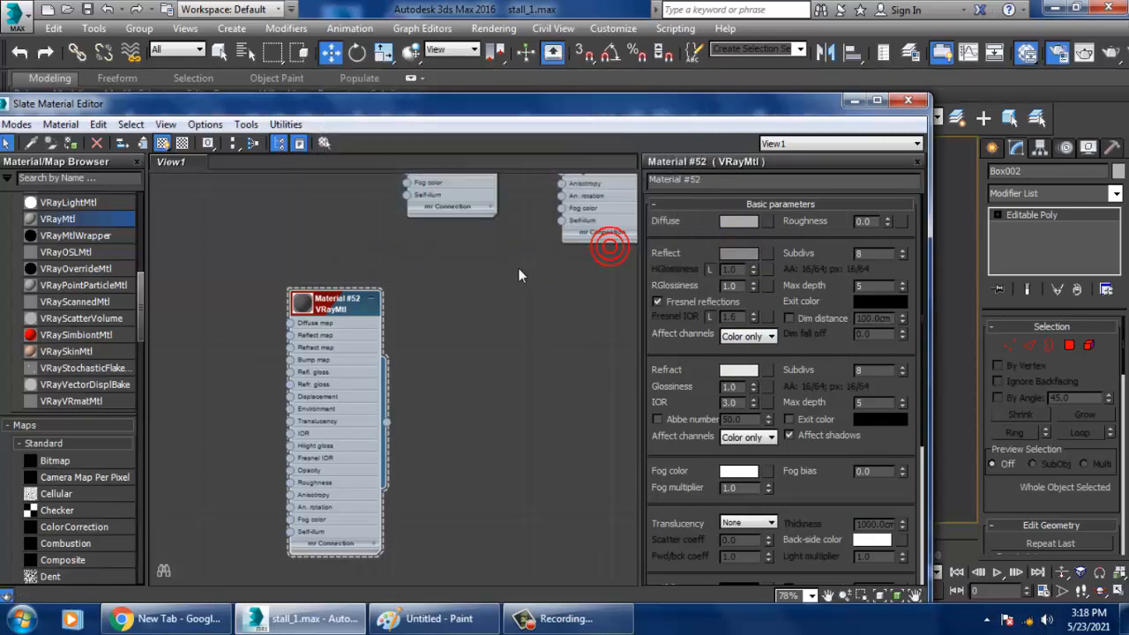
- Look through the existing material nodes in the view and check the parameters of Material #41
middle_drag(520, 270, 477, 457)
middle_drag(552, 251, 548, 425)
middle_drag(585, 298, 579, 453)
middle_drag(589, 284, 584, 476)
middle_drag(566, 256, 575, 531)
middle_drag(522, 250, 474, 409)
mouse_move(569, 189)
middle_down()
mouse_move(507, 391)
mouse_move(499, 477)
middle_up()
mouse_move(526, 272)
middle_down()
mouse_move(521, 430)
mouse_move(517, 416)
middle_up()
middle_drag(521, 177, 517, 517)
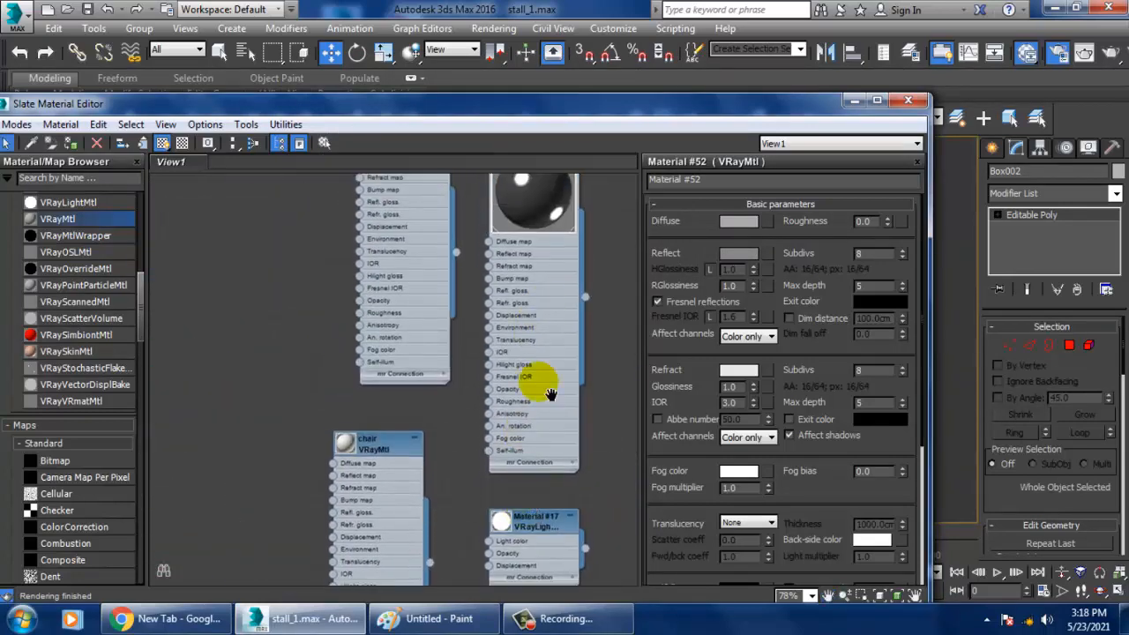
middle_drag(549, 393, 534, 504)
mouse_move(524, 203)
middle_down()
mouse_move(524, 512)
mouse_move(486, 393)
mouse_move(474, 245)
middle_up()
middle_drag(468, 441, 454, 244)
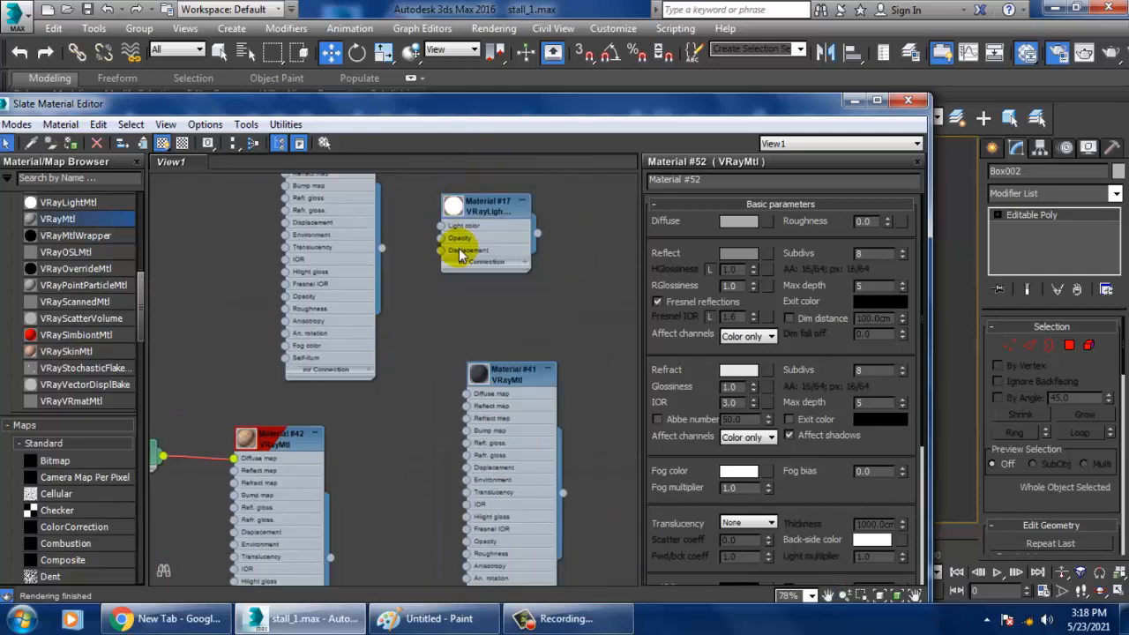
double_click(497, 382)
middle_drag(527, 461, 539, 214)
mouse_move(517, 357)
middle_down()
mouse_move(518, 344)
mouse_move(557, 419)
mouse_move(552, 290)
mouse_move(521, 174)
mouse_move(473, 131)
mouse_move(584, 185)
middle_up()
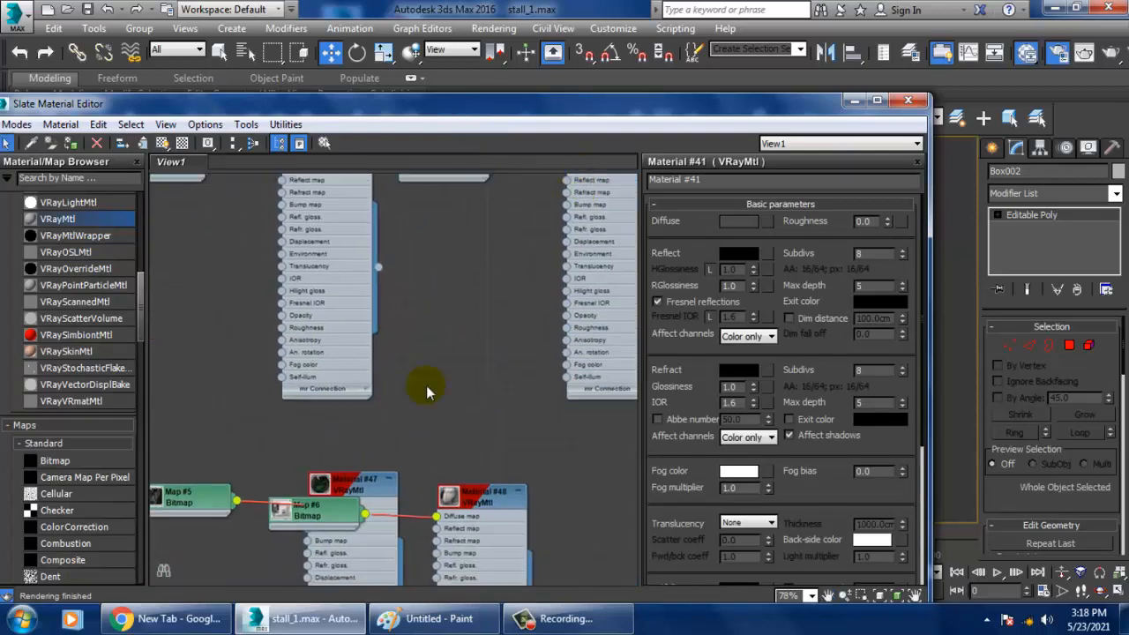
- Examine the remaining stall materials, including the reflection and refraction settings of Material #49 and metal
scroll(426, 390, down, 6)
mouse_move(441, 396)
middle_down()
mouse_move(504, 253)
mouse_move(503, 177)
mouse_move(486, 462)
middle_up()
middle_drag(484, 292, 479, 379)
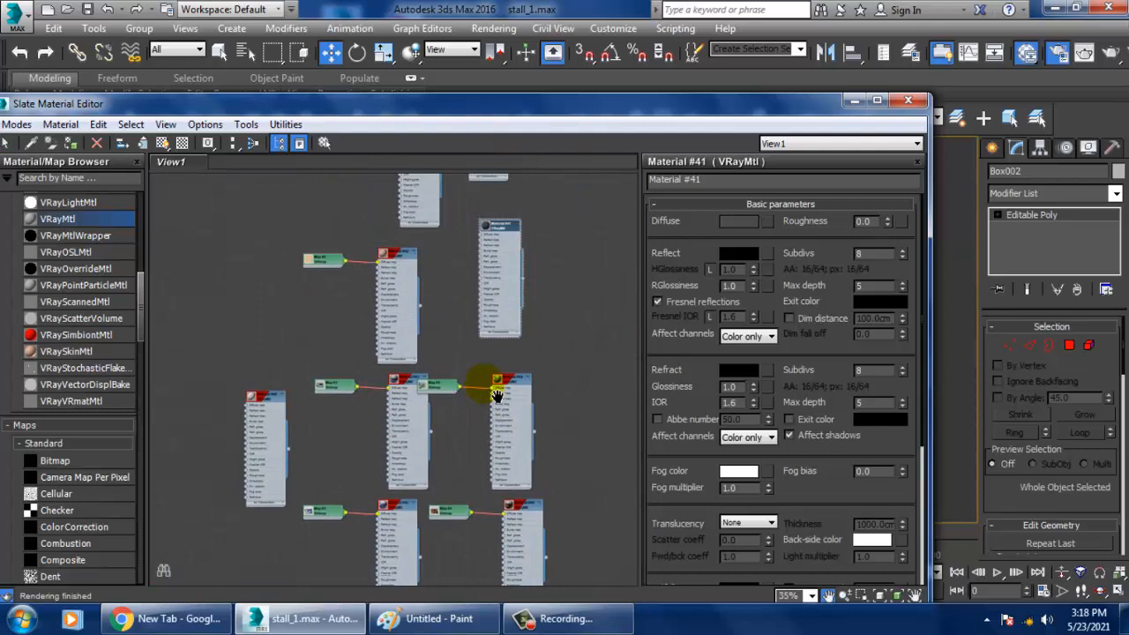
double_click(269, 397)
middle_drag(529, 247, 512, 419)
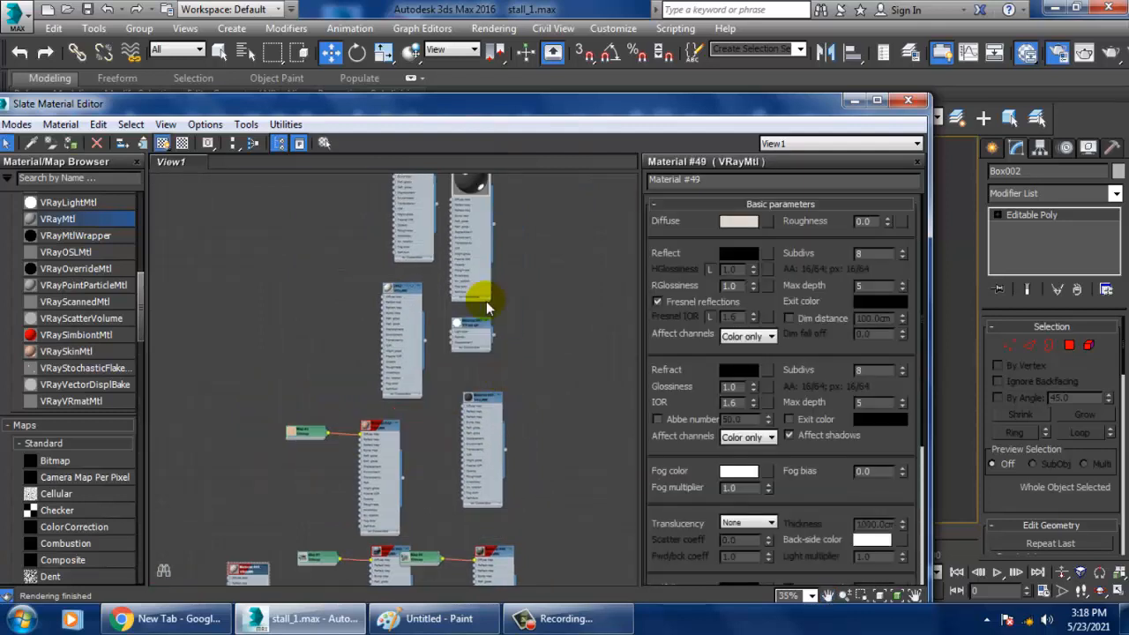
double_click(474, 400)
middle_drag(491, 298, 494, 433)
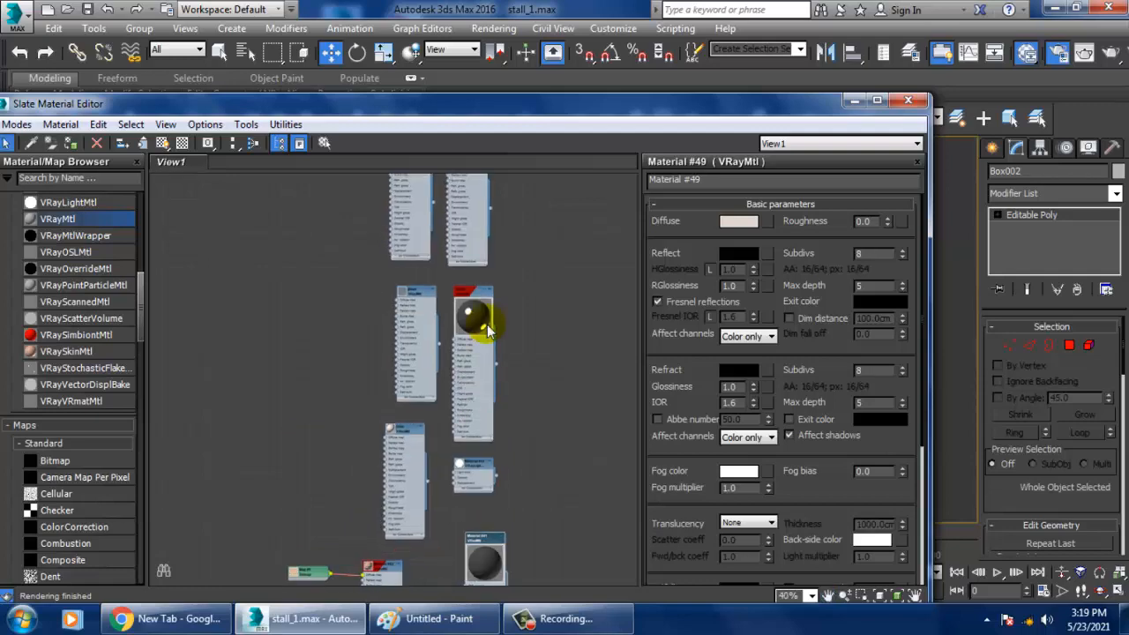
scroll(487, 323, up, 3)
double_click(465, 268)
middle_drag(588, 226, 594, 396)
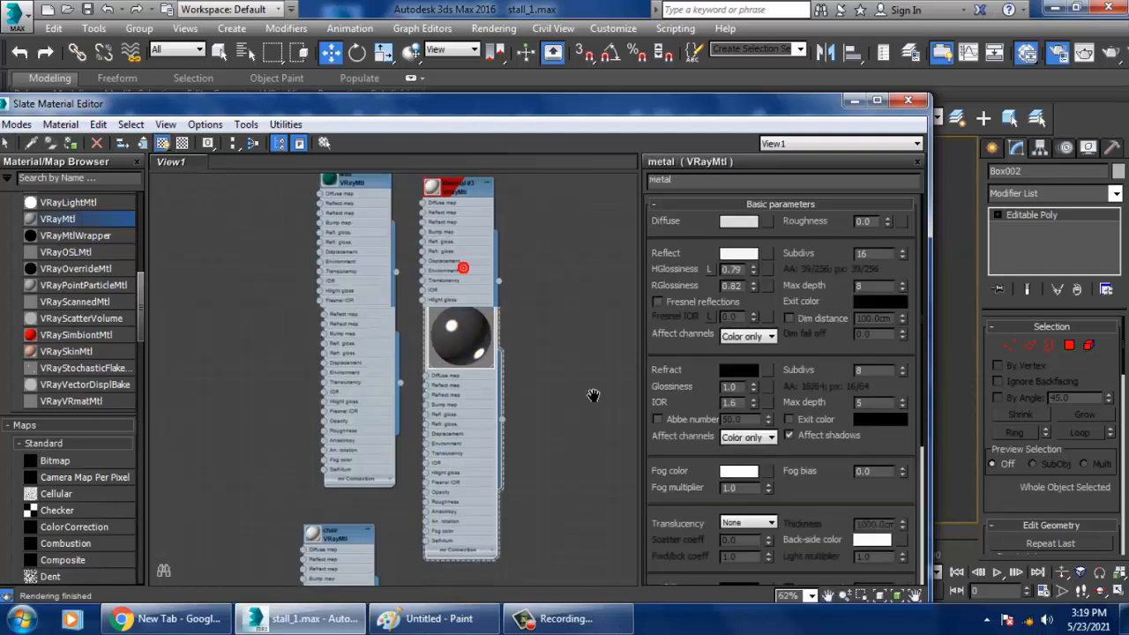
- Set the existing glass material's refraction subdivs to 16 and its reflection color to grey of about 72
double_click(360, 438)
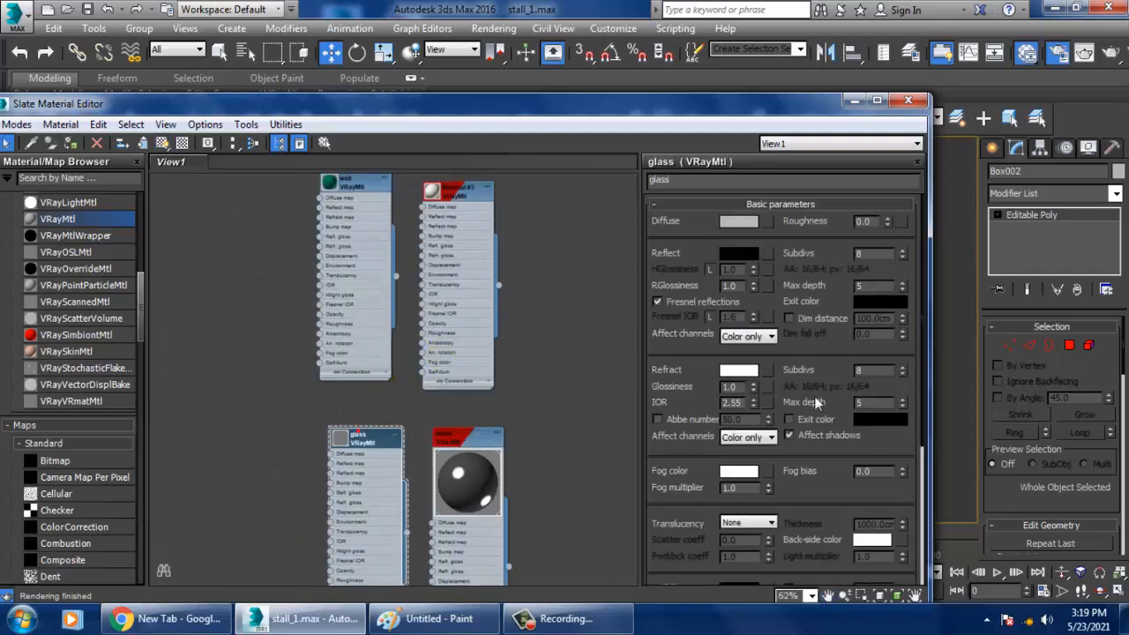
click(753, 336)
click(880, 370)
text(16)
key(Return)
click(748, 255)
drag(487, 117, 488, 143)
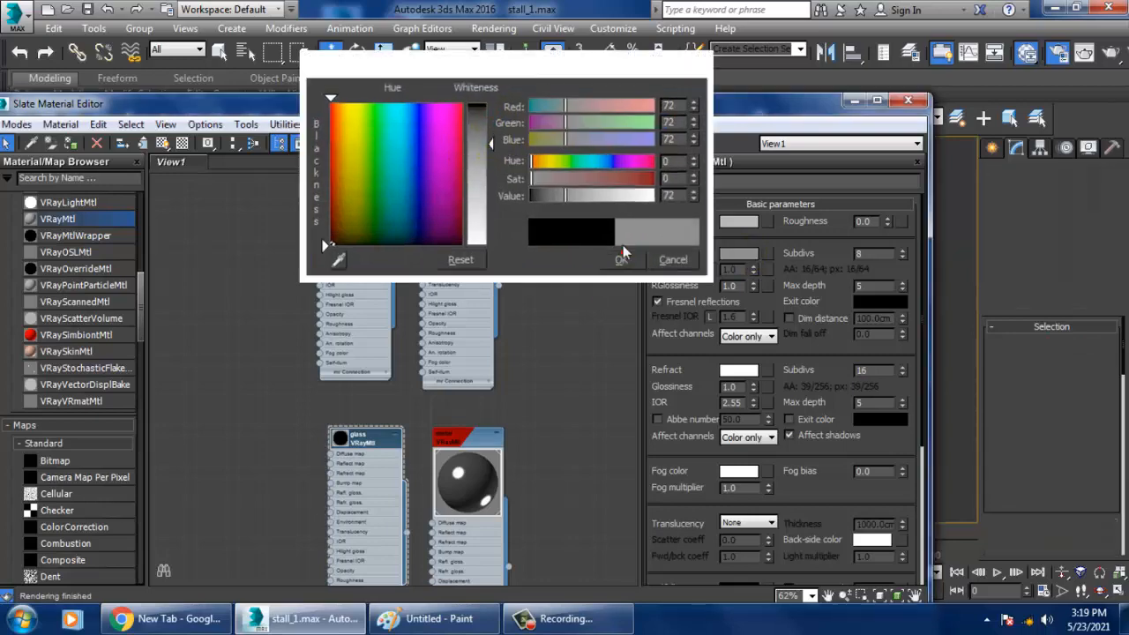
click(611, 247)
- Test render the region with the edited glass material and inspect the interior and counter at 100% in the frame buffer
click(494, 29)
click(504, 50)
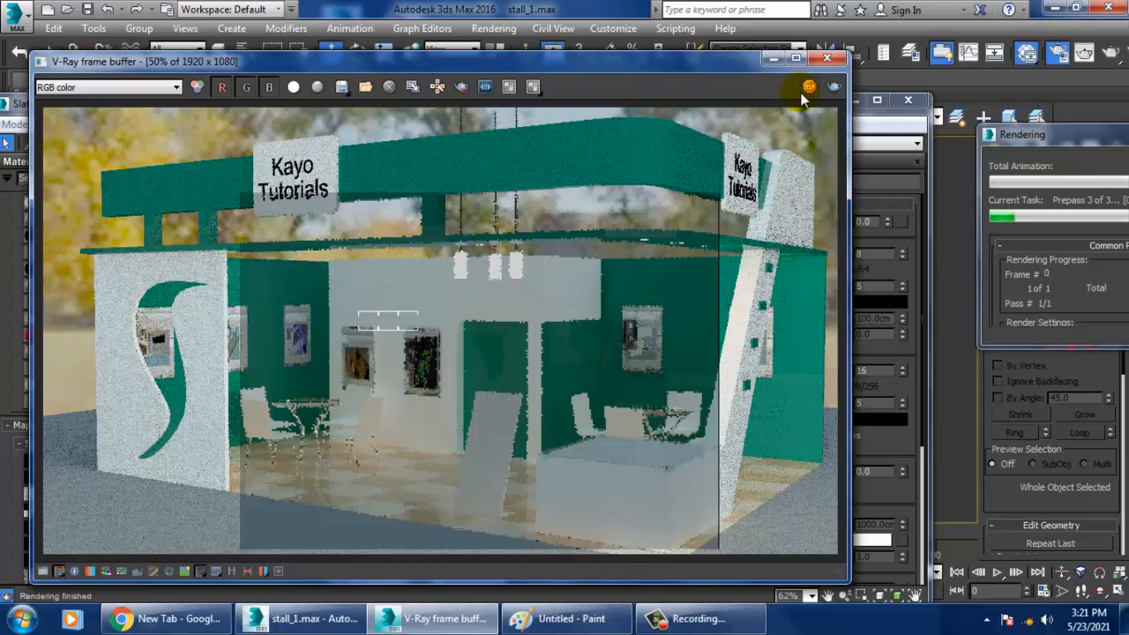
double_click(390, 394)
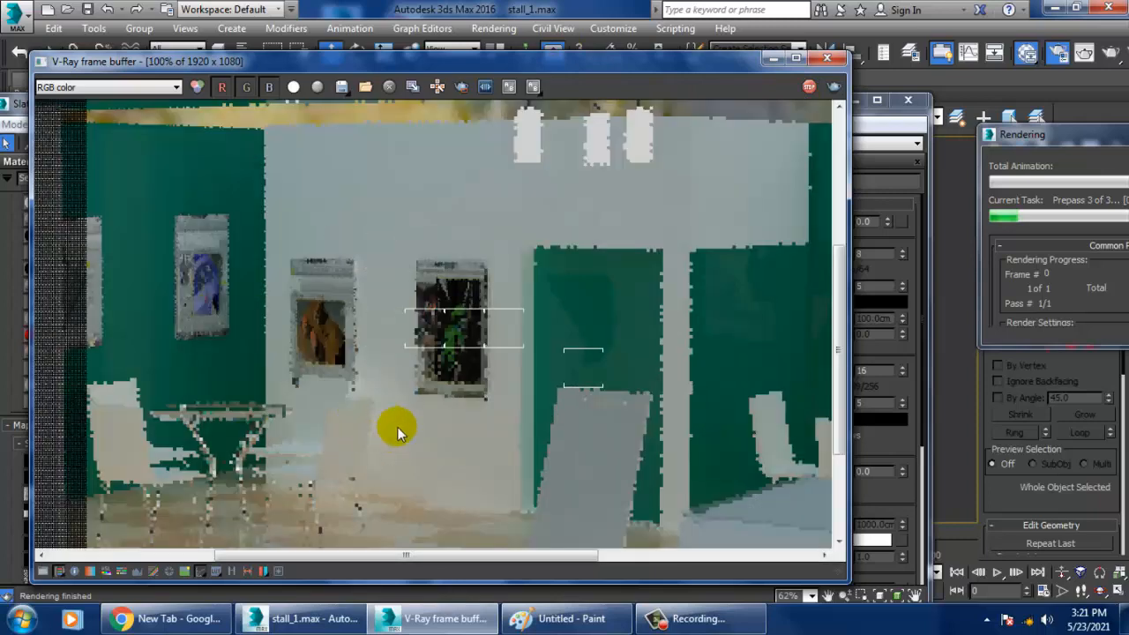
middle_drag(398, 427, 434, 302)
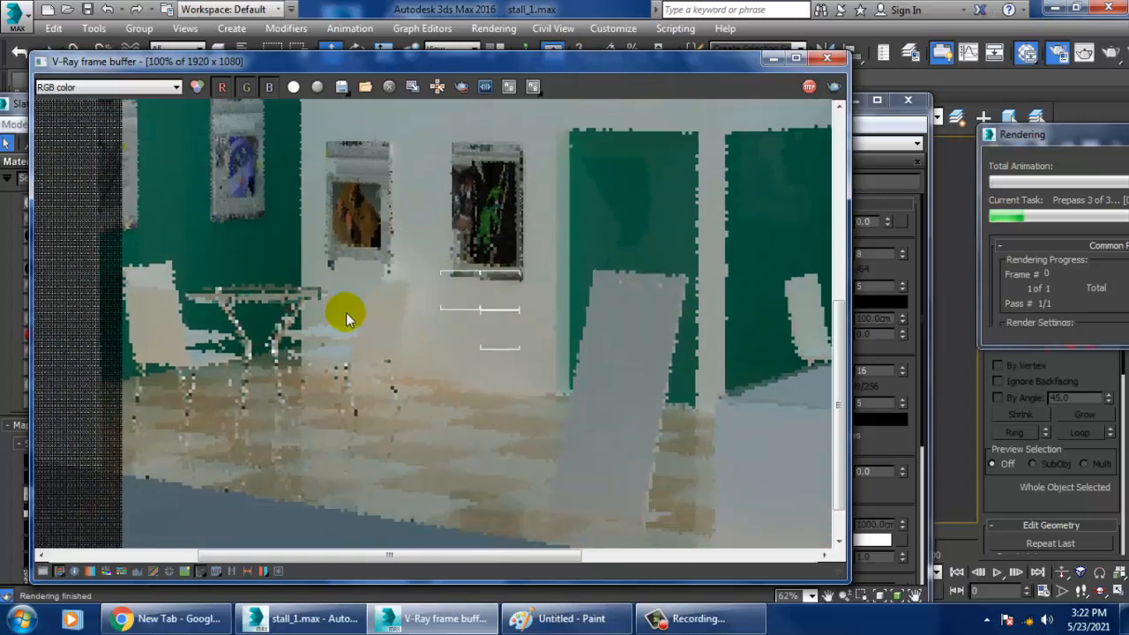
double_click(346, 313)
double_click(621, 480)
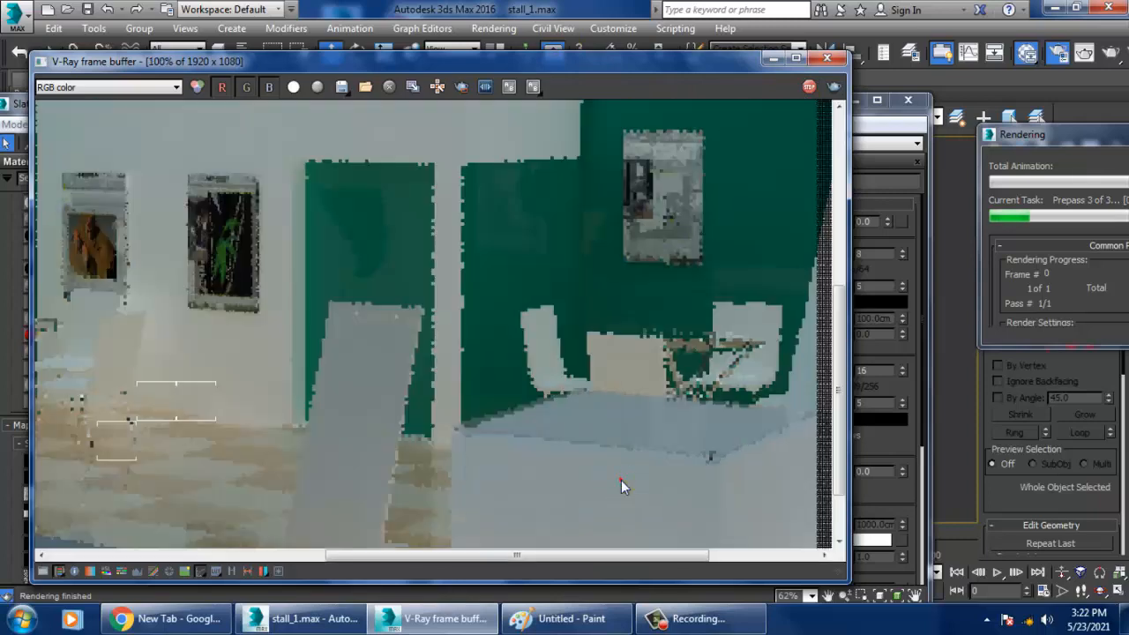
double_click(621, 480)
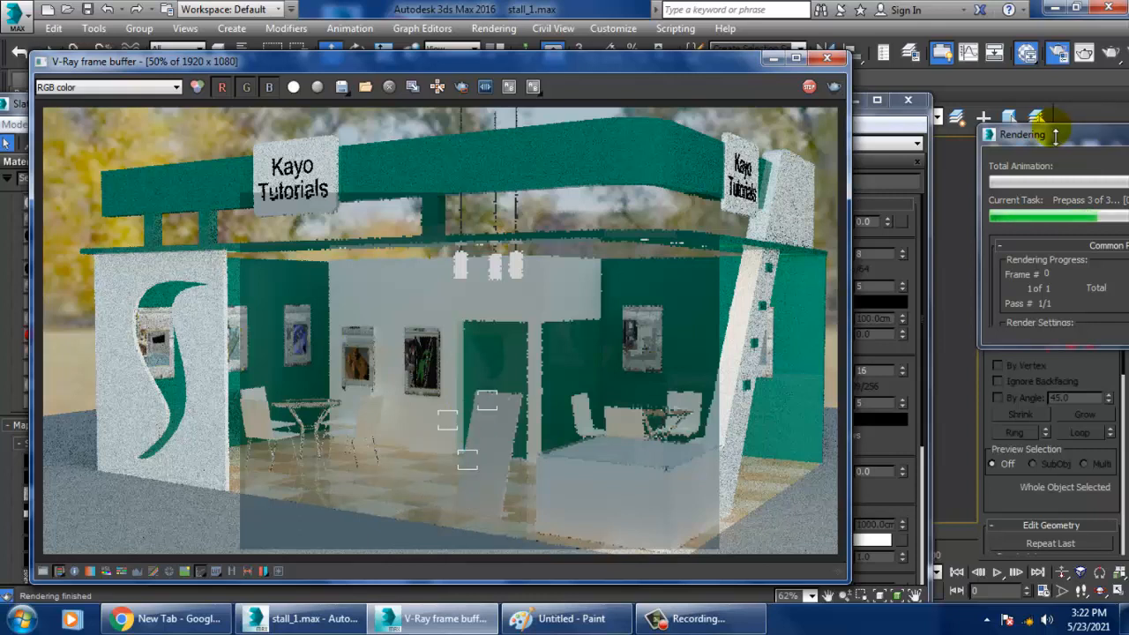
- Move the Rendering progress window fully into view and inspect the wall posters up close in the frame buffer
drag(1063, 134, 865, 133)
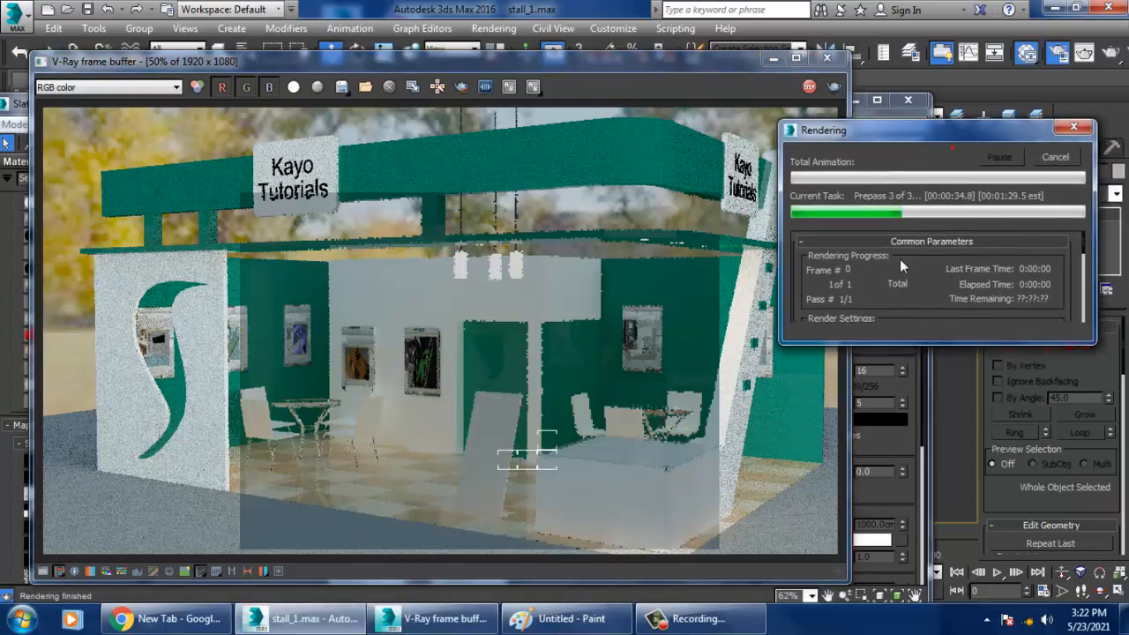
drag(948, 132, 906, 88)
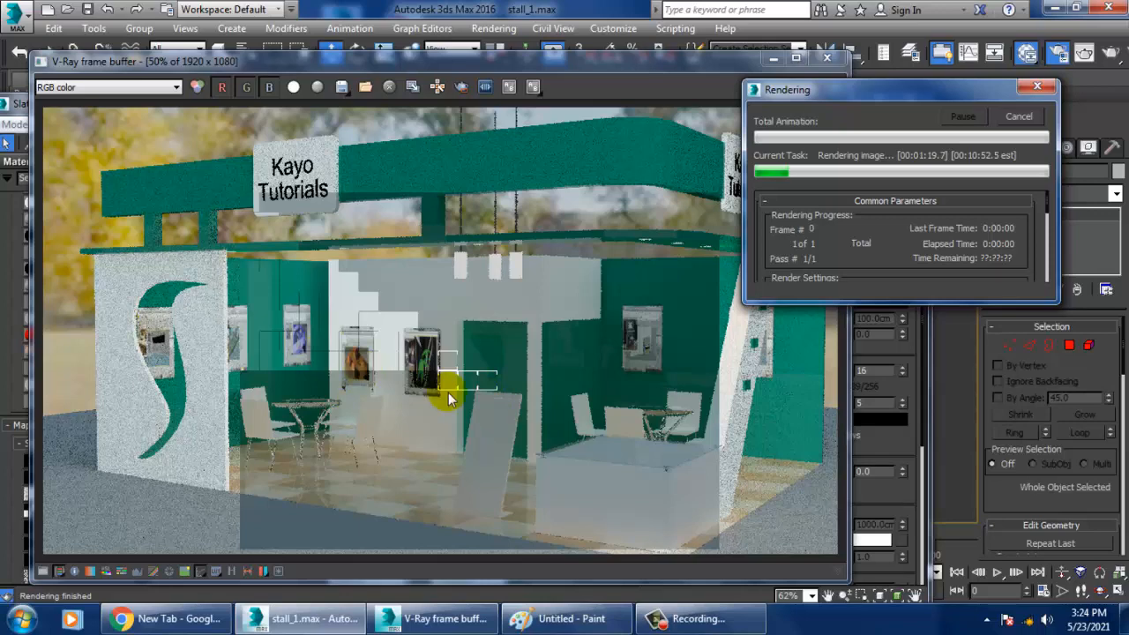
scroll(448, 393, up, 2)
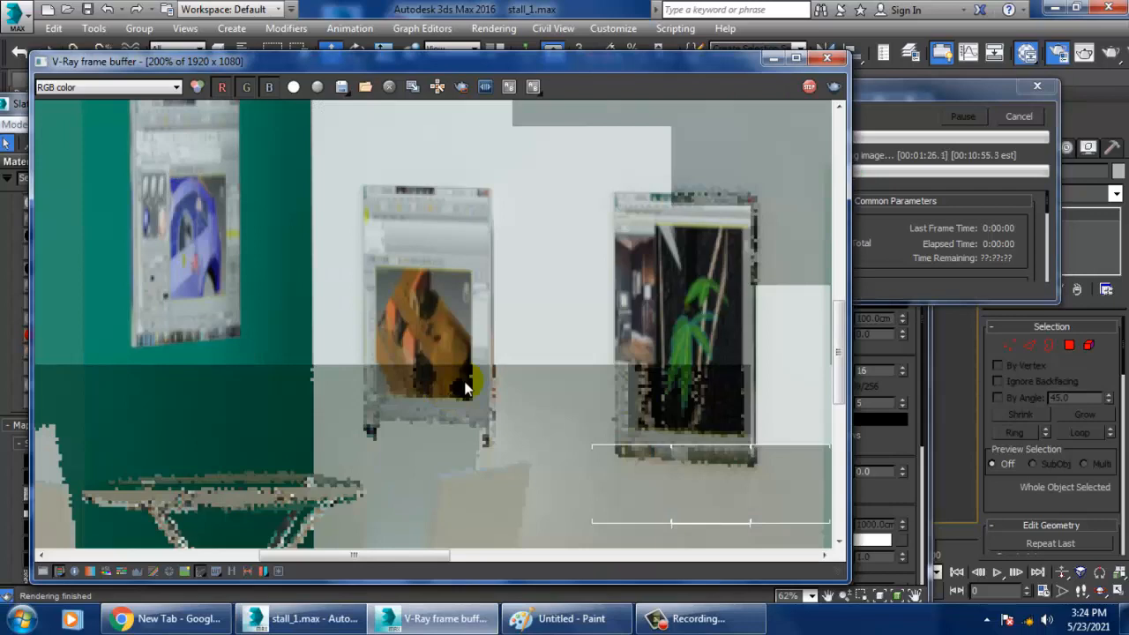
scroll(515, 365, down, 1)
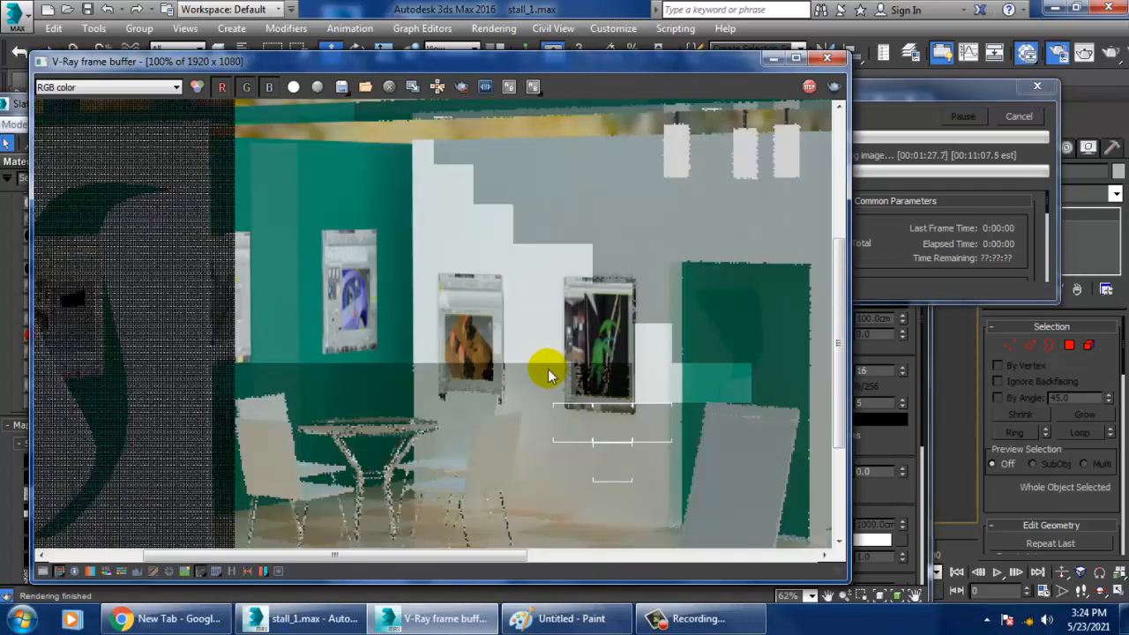
scroll(454, 373, down, 1)
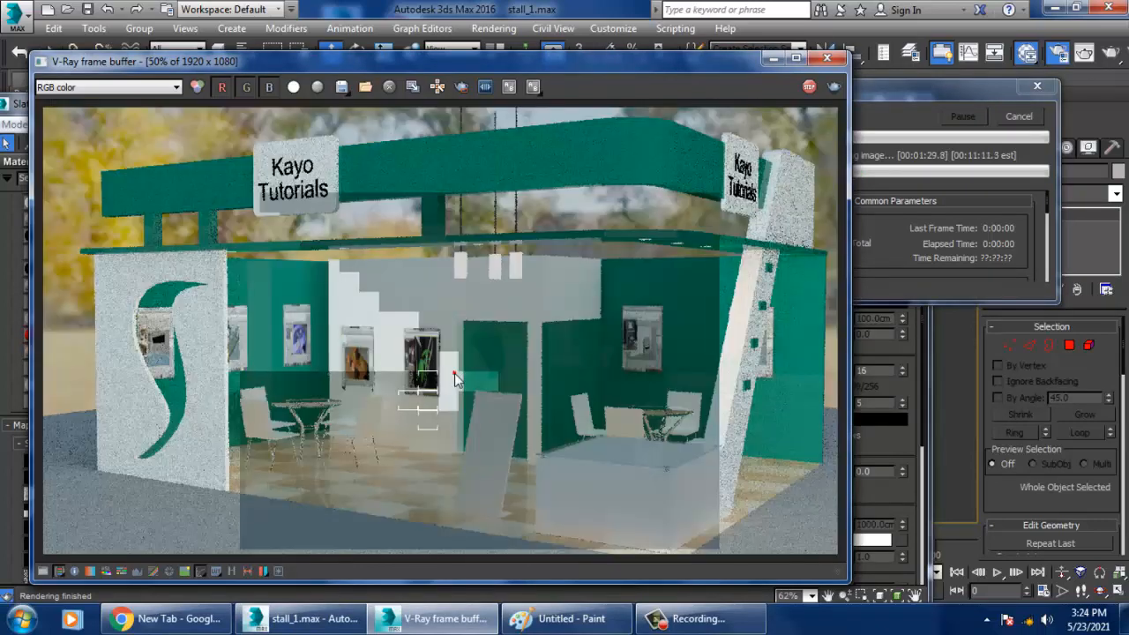